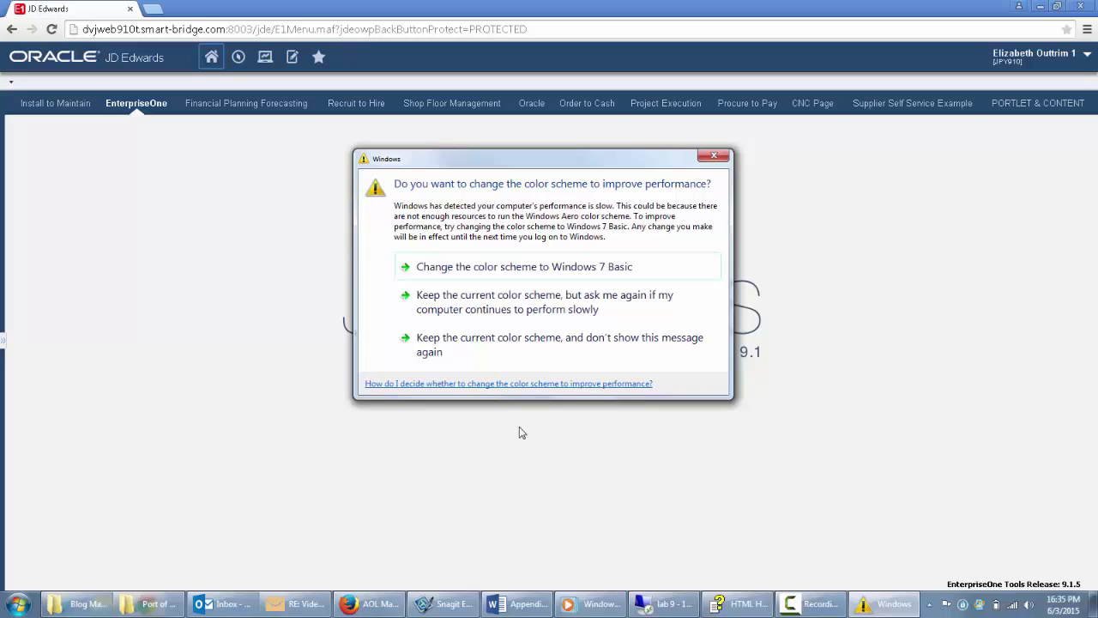
# Step: Dismiss the Windows color scheme prompt and check the Intercompany Settlements setting in General Accounting Constants
pyautogui.click(710, 158)
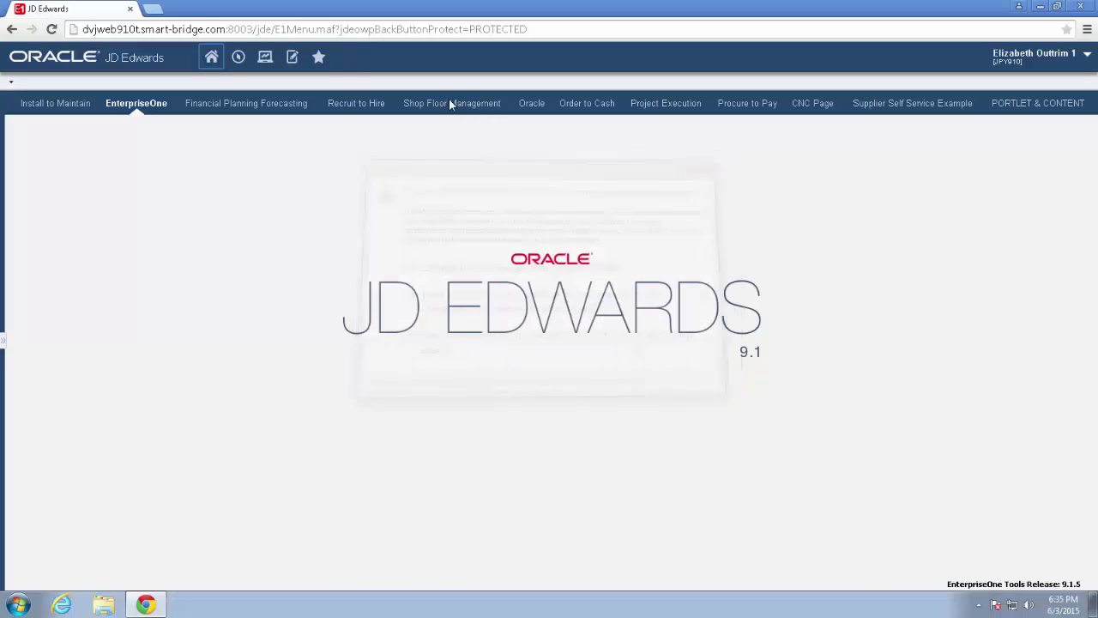
pyautogui.click(265, 59)
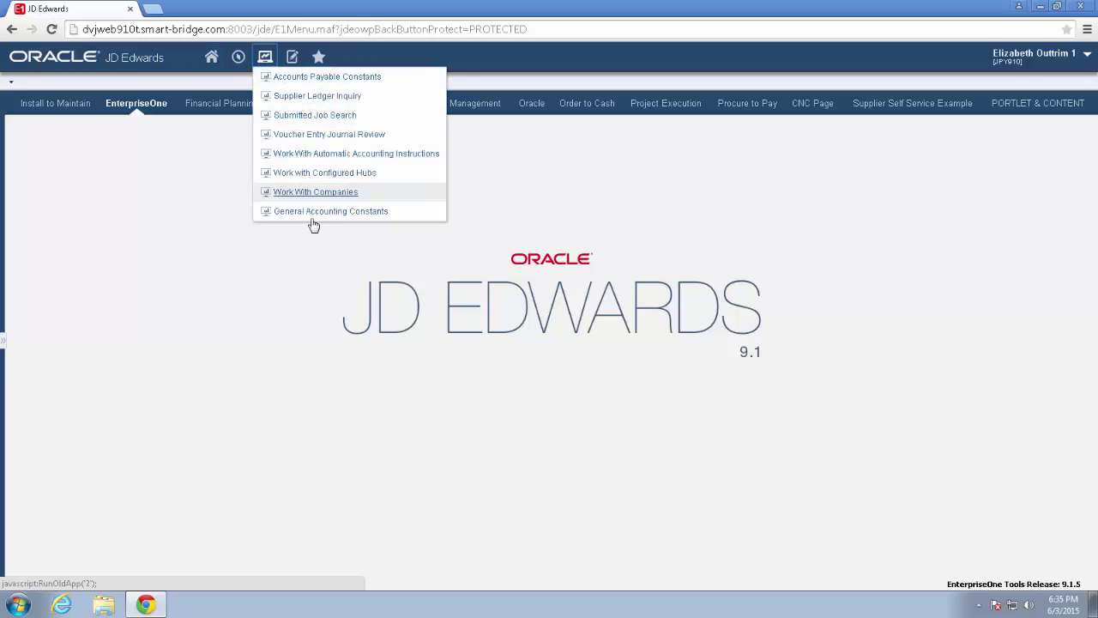
pyautogui.click(316, 212)
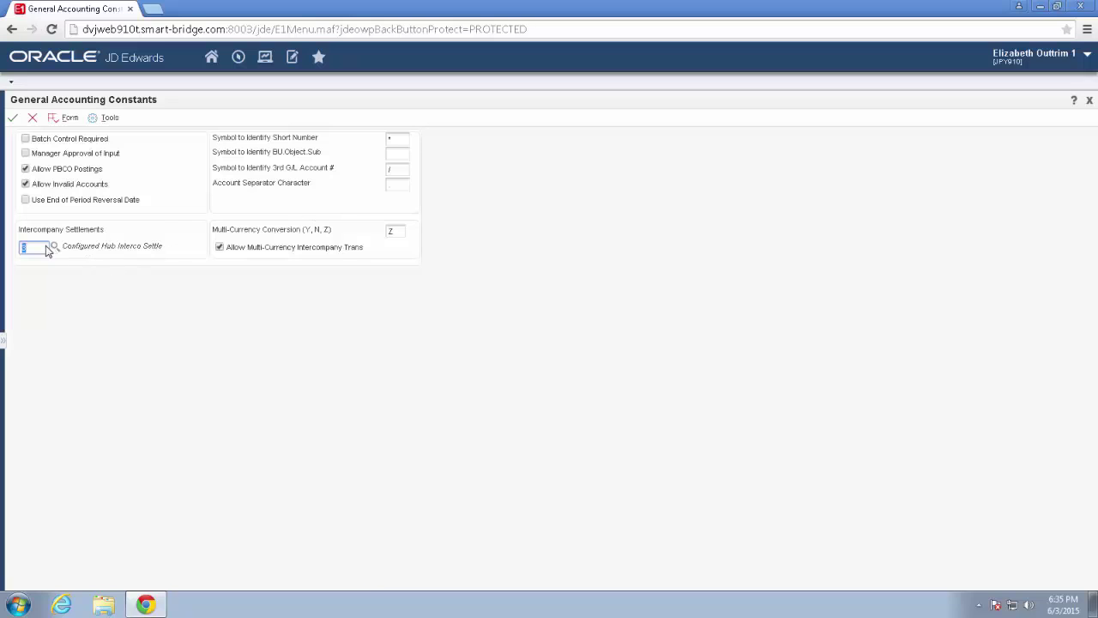
pyautogui.click(41, 249)
pyautogui.click(267, 56)
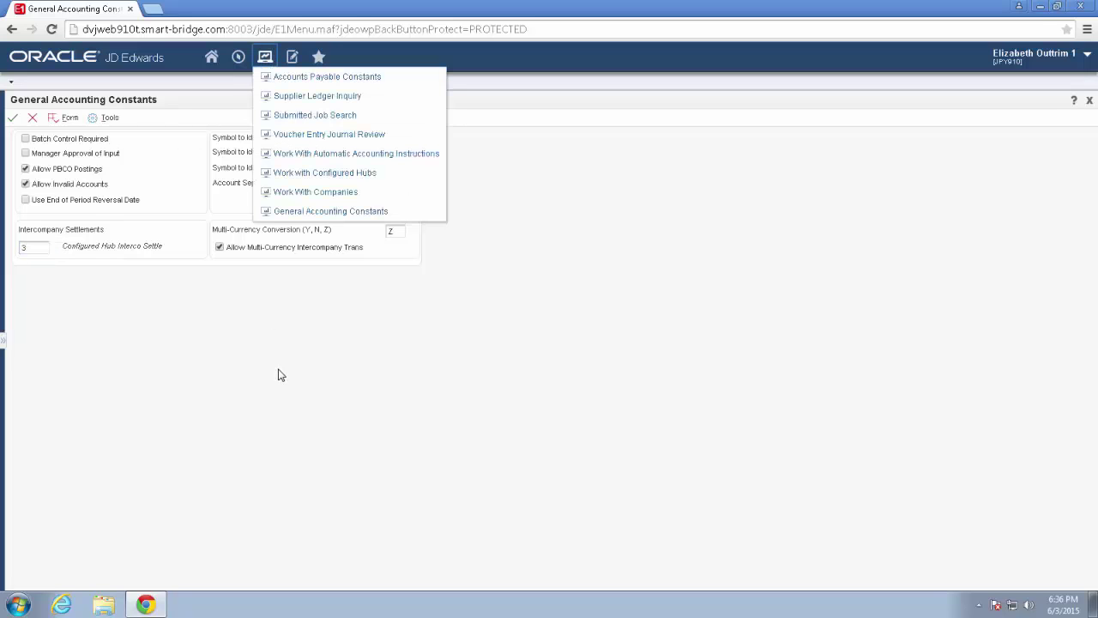
pyautogui.click(230, 283)
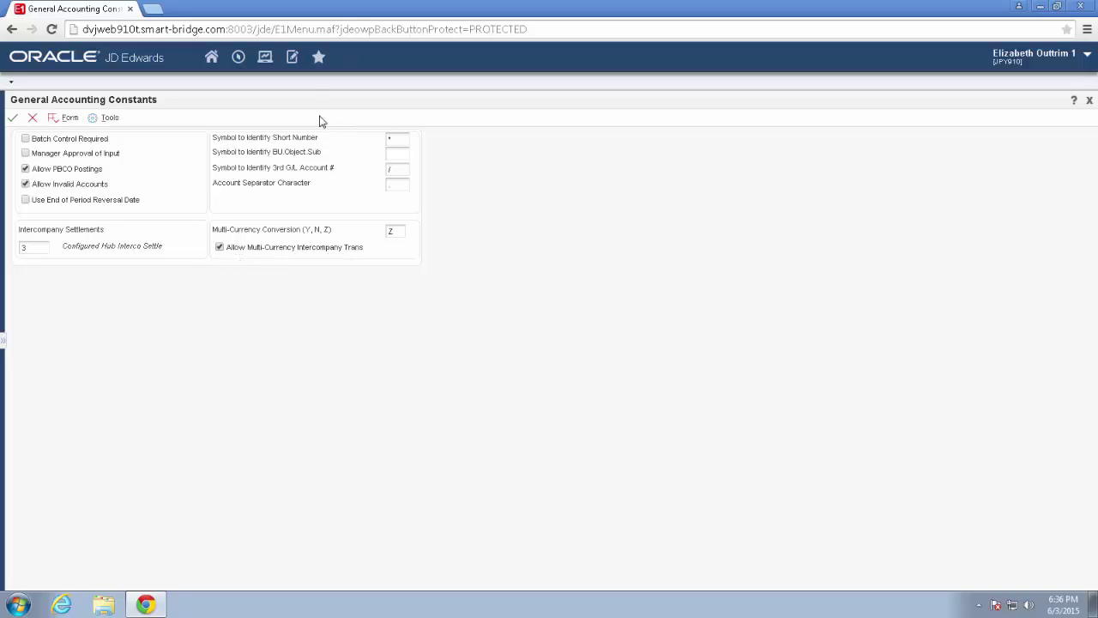
# Step: Check the Offset Method setting in Accounts Payable Constants
pyautogui.click(265, 57)
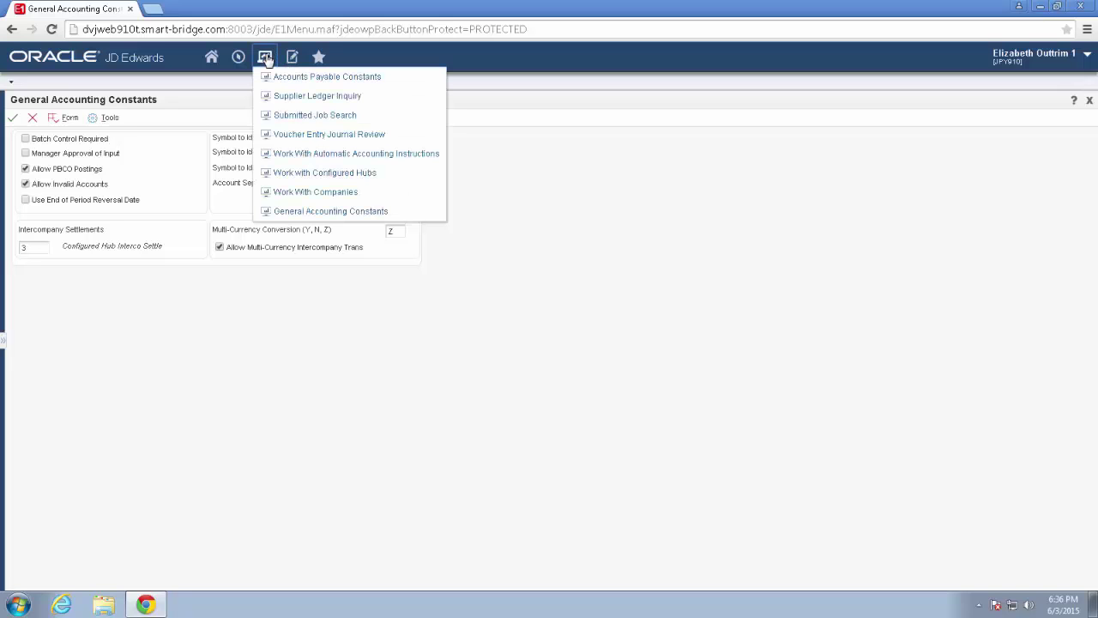
pyautogui.click(282, 80)
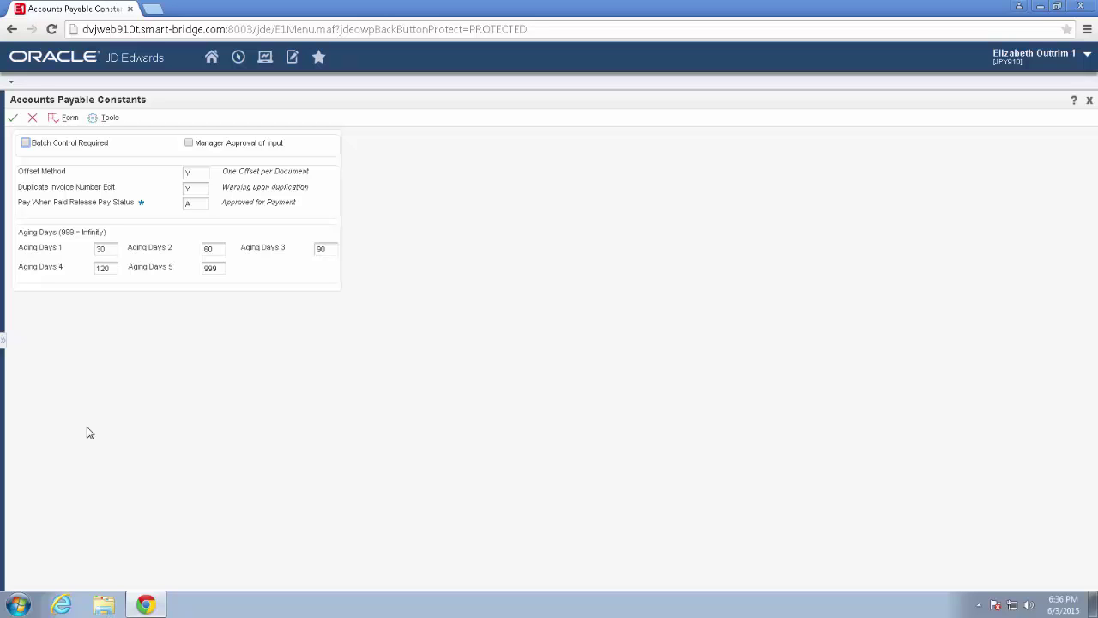
pyautogui.click(188, 173)
# Step: Review the ICCC intercompany settlement records in Work With Automatic Accounting Instructions against the list in Work With Companies
pyautogui.click(266, 58)
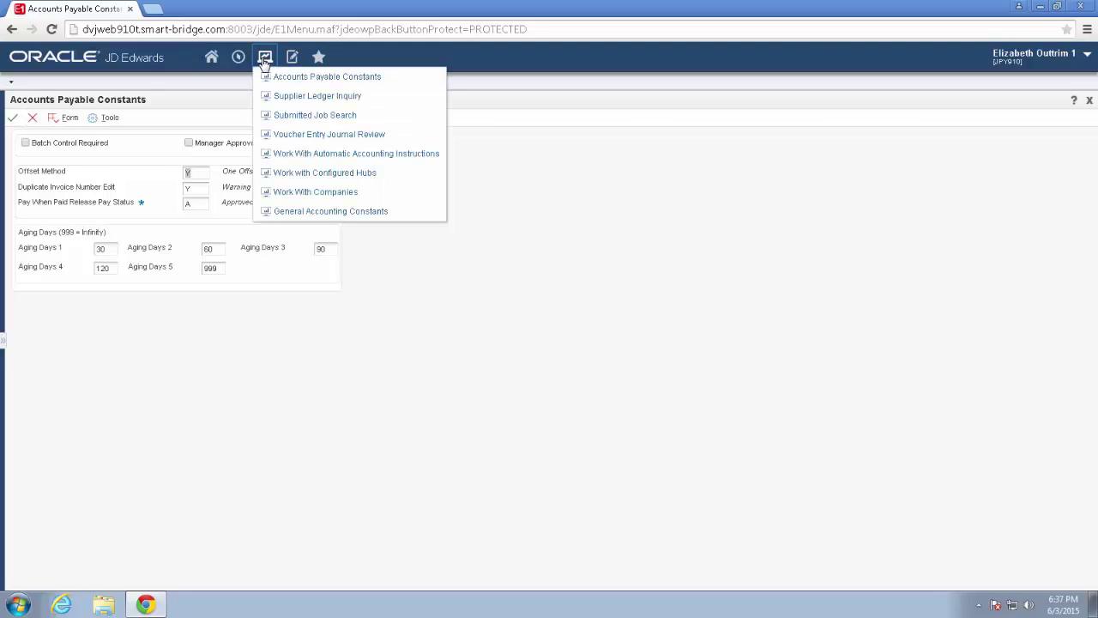
pyautogui.click(297, 154)
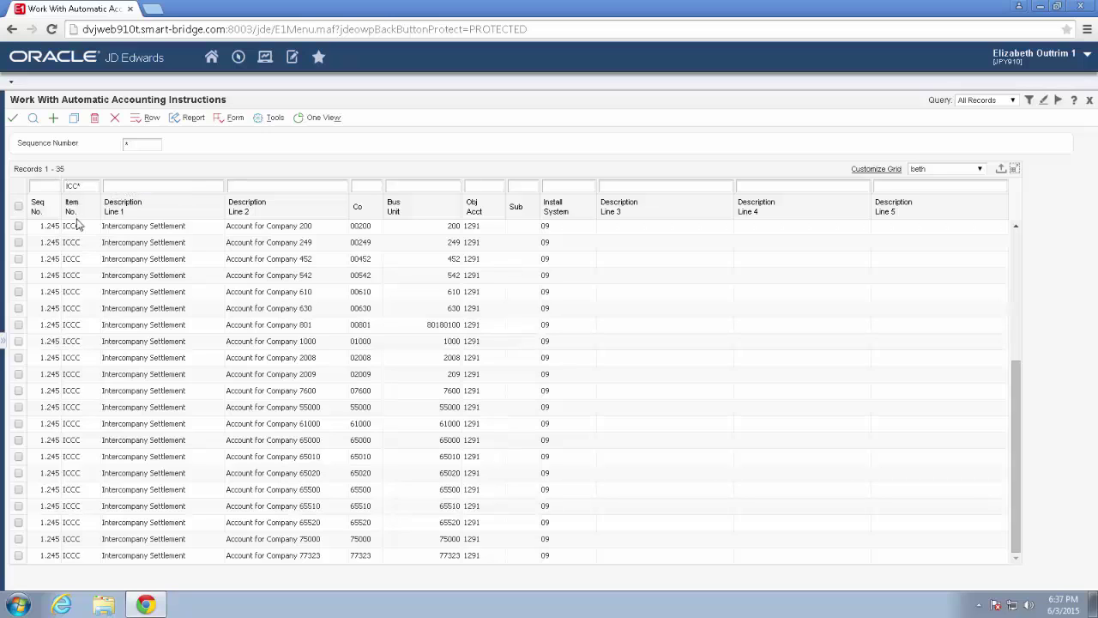
pyautogui.click(265, 58)
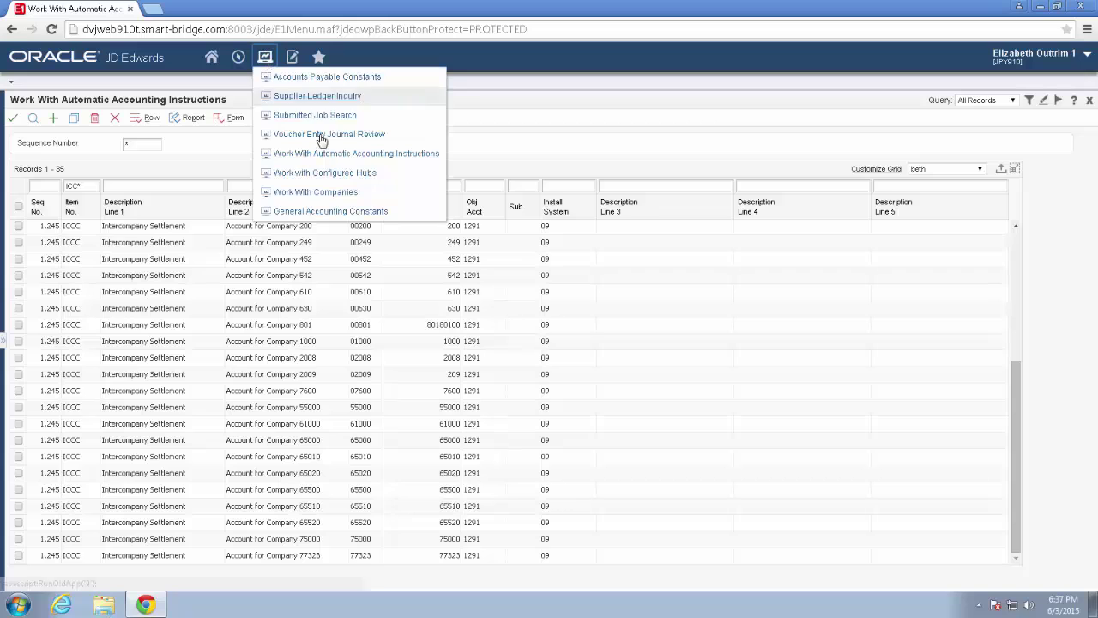
pyautogui.click(321, 191)
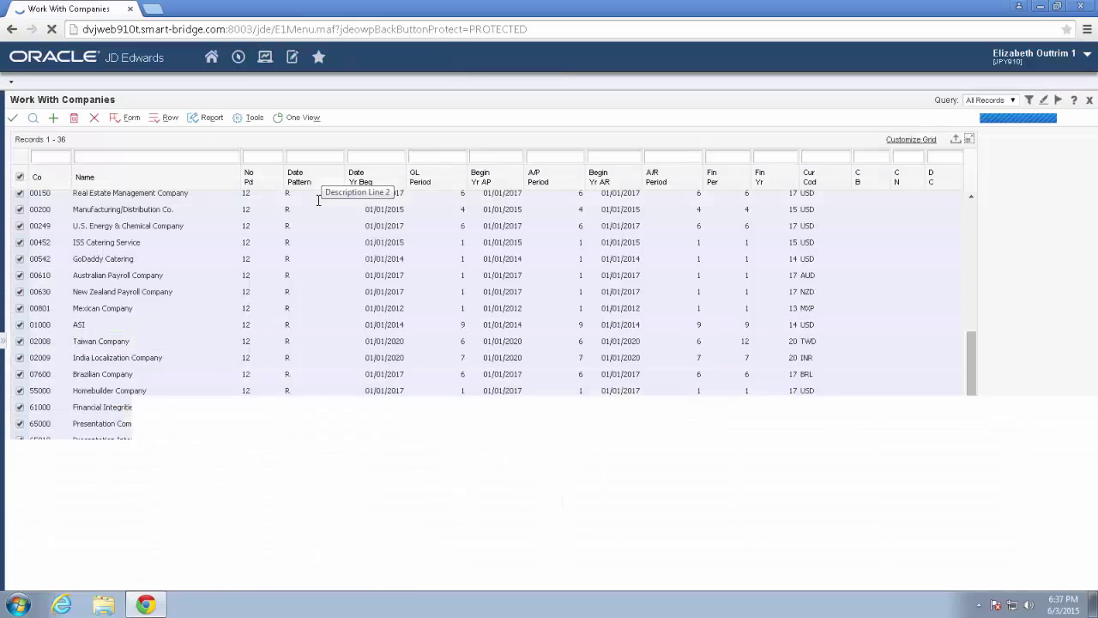
pyautogui.click(113, 558)
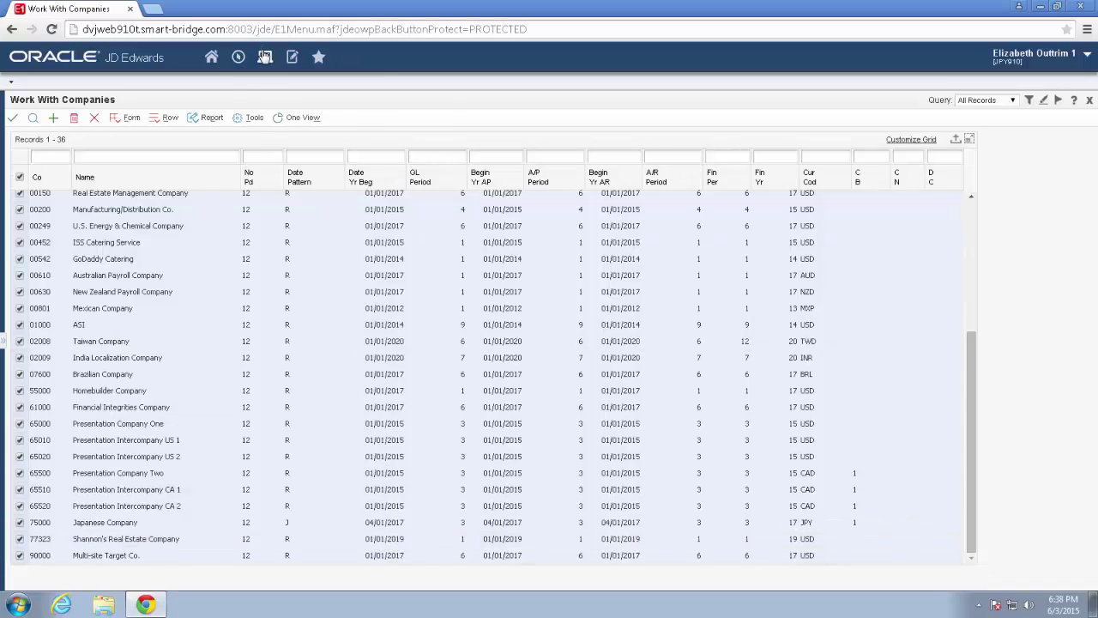
pyautogui.click(265, 57)
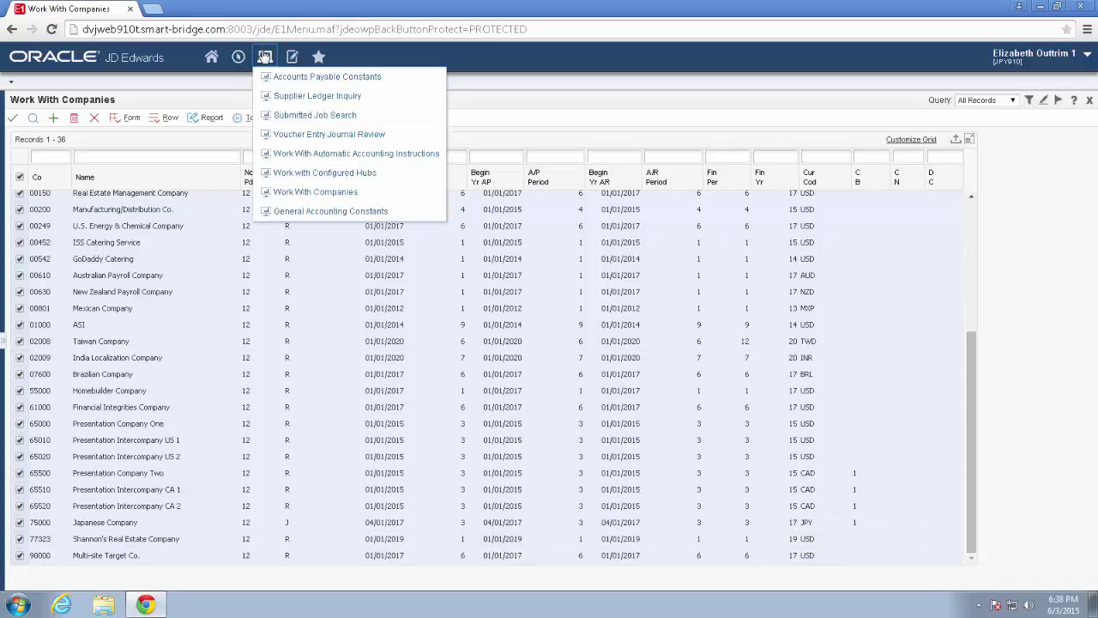
pyautogui.click(314, 161)
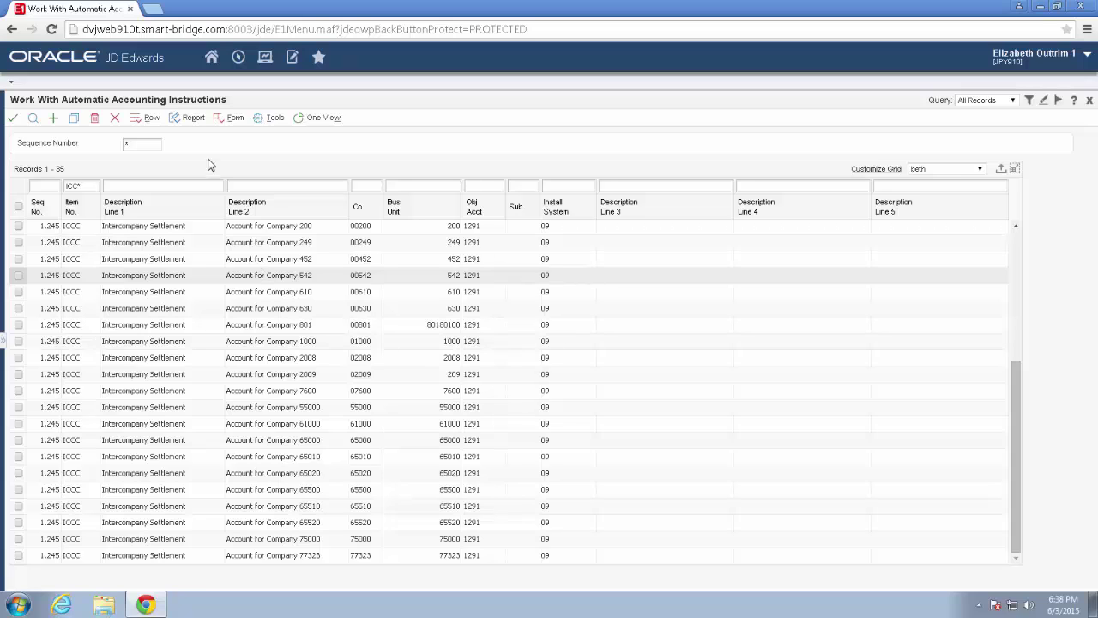
# Step: Review the member companies and hub designators of the CAD hub in Work with Configured Hubs
pyautogui.click(265, 58)
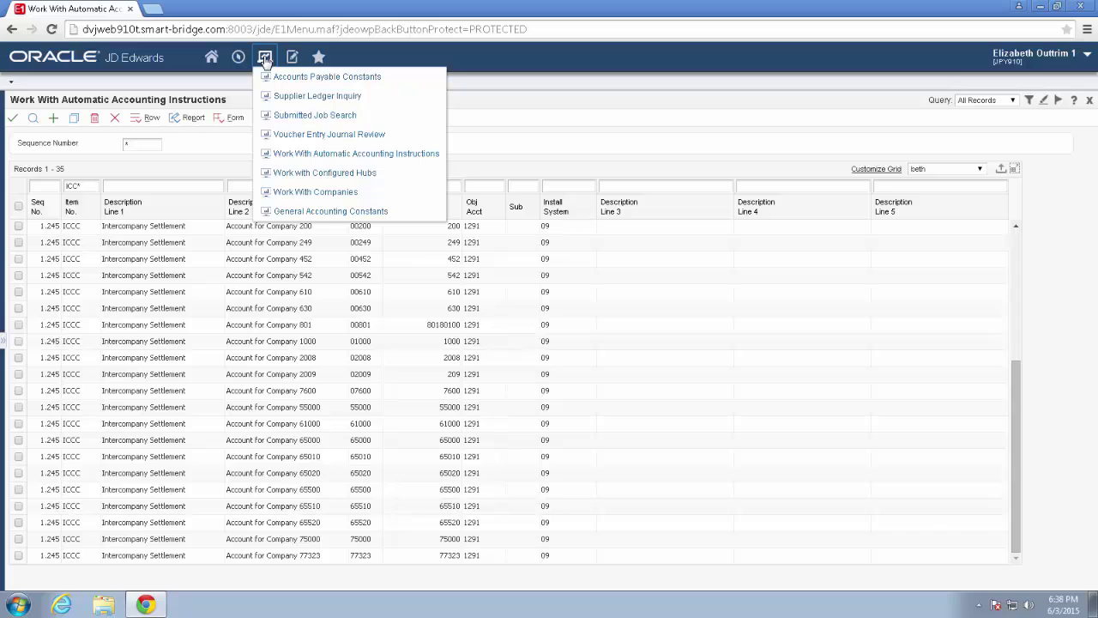
pyautogui.click(319, 174)
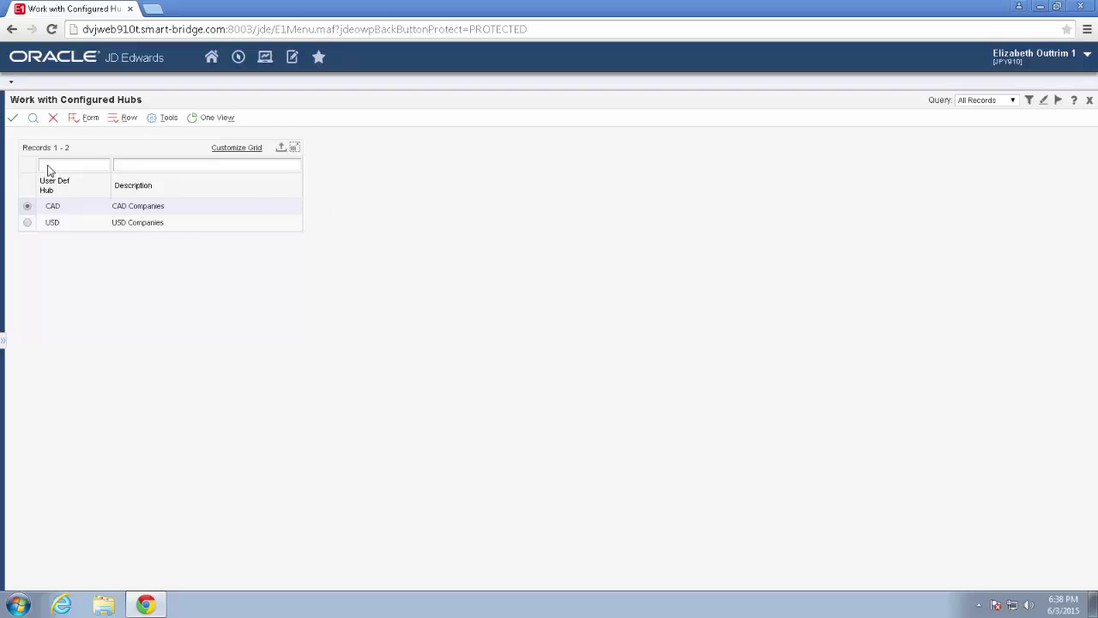
pyautogui.click(15, 119)
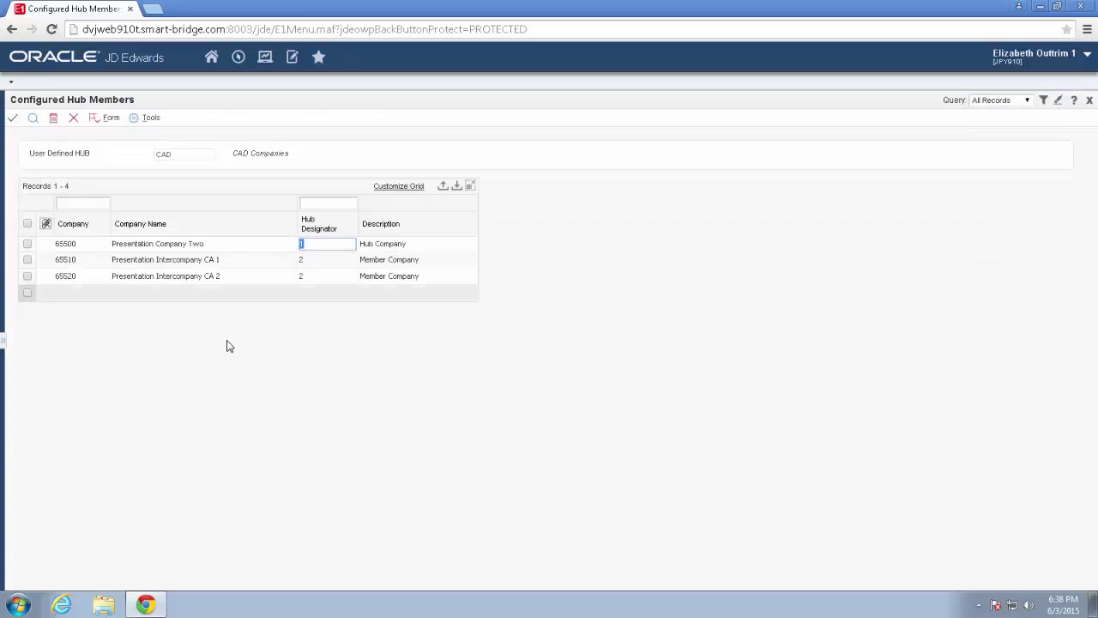
pyautogui.click(326, 249)
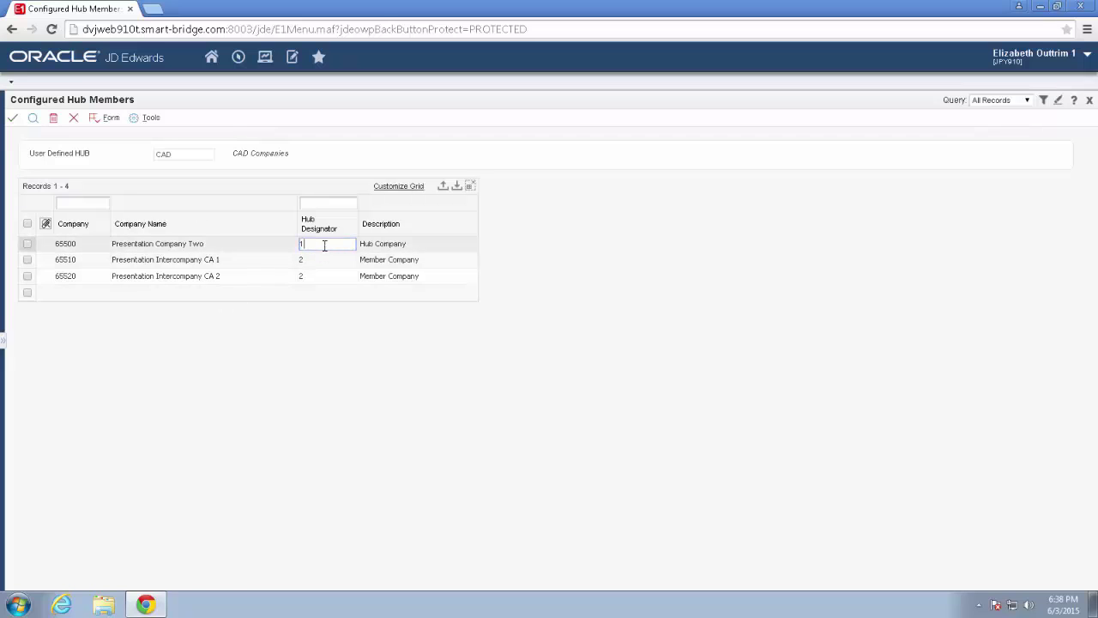
pyautogui.click(74, 117)
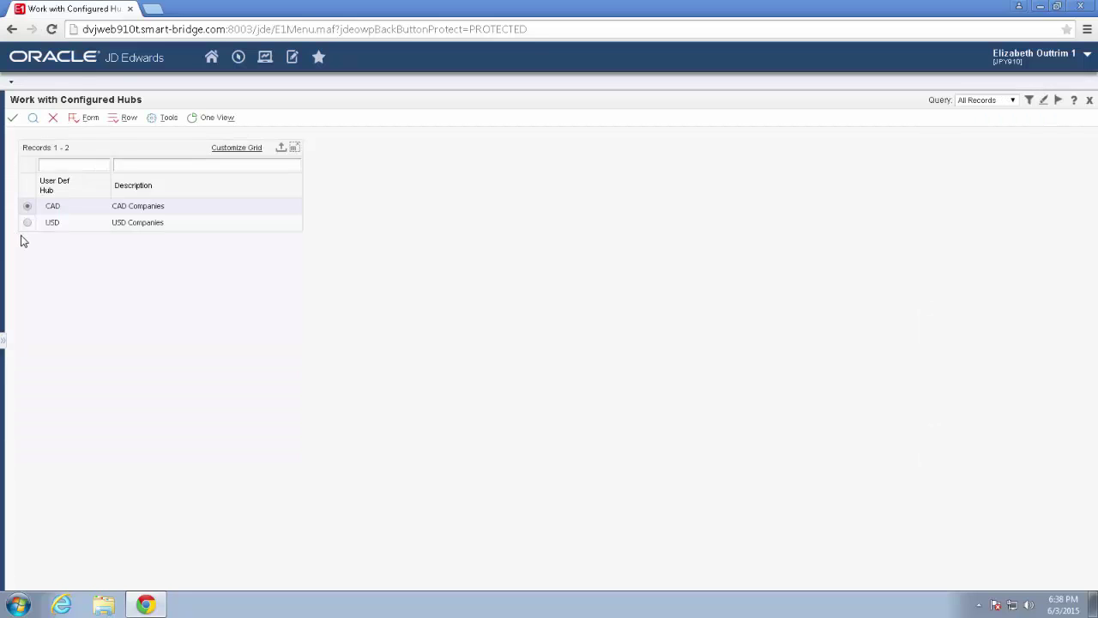
# Step: Review the full list of member companies and the hub company's designator for the USD hub
pyautogui.click(27, 224)
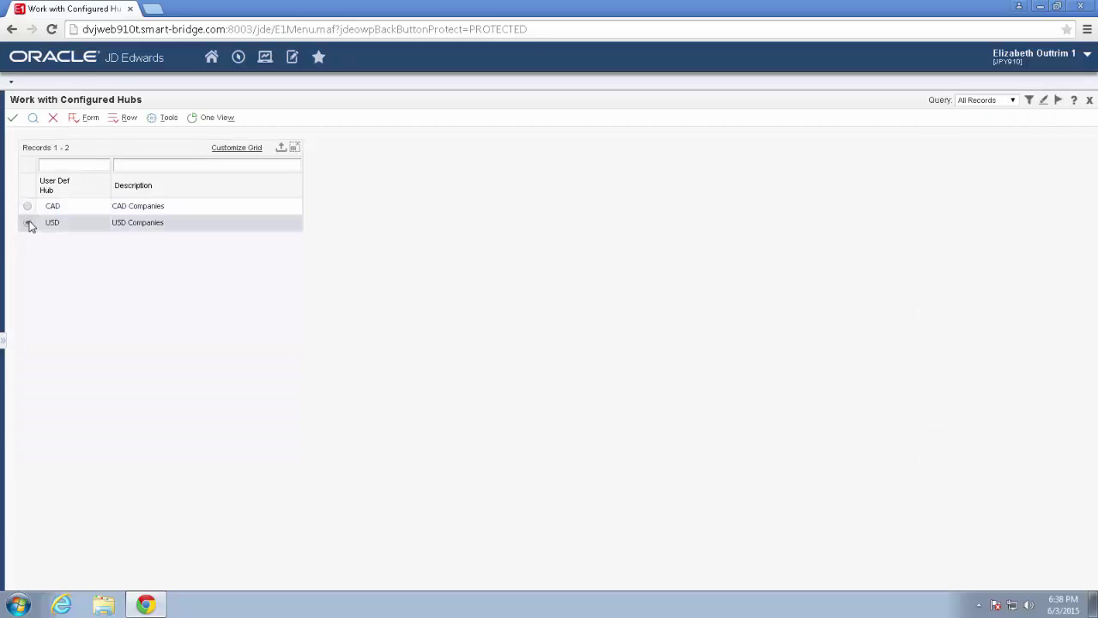
pyautogui.click(13, 121)
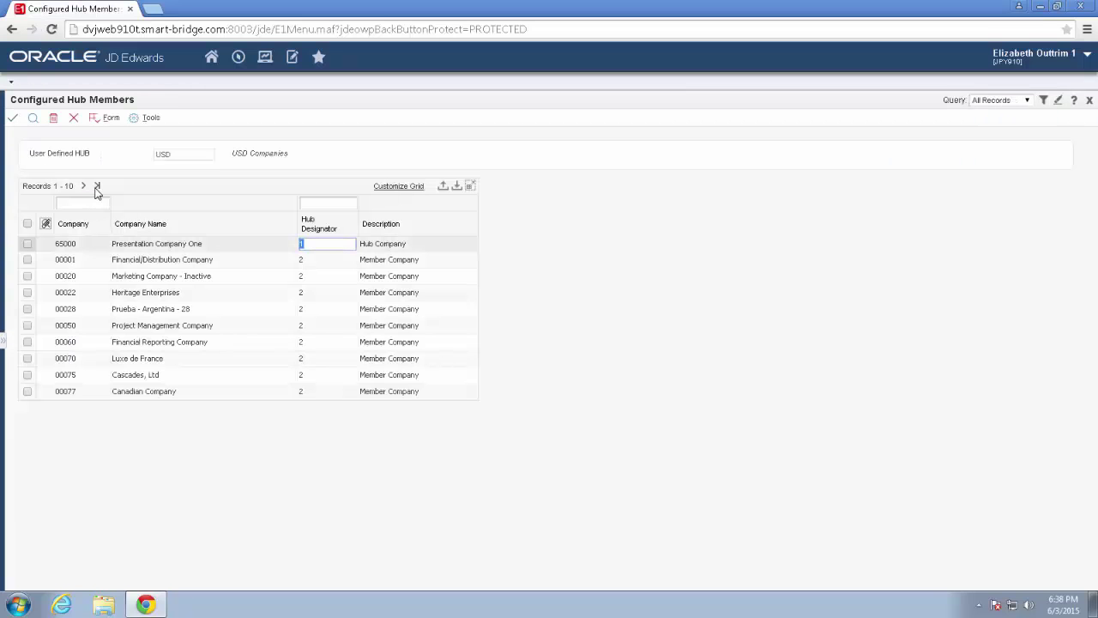
pyautogui.click(97, 186)
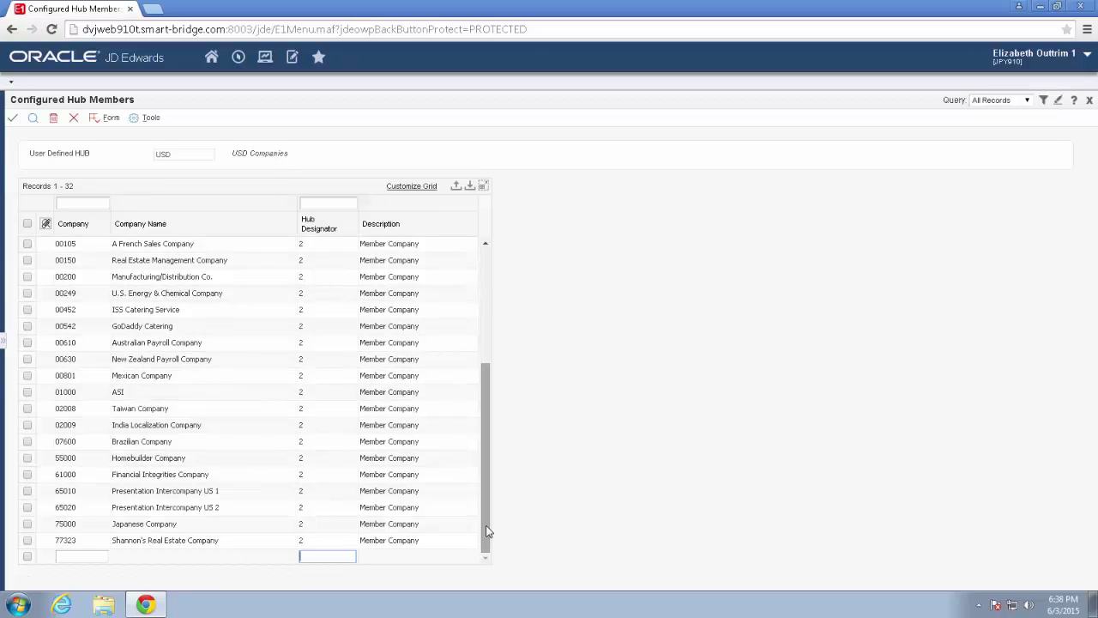
pyautogui.moveTo(486, 532); pyautogui.dragTo(507, 304)
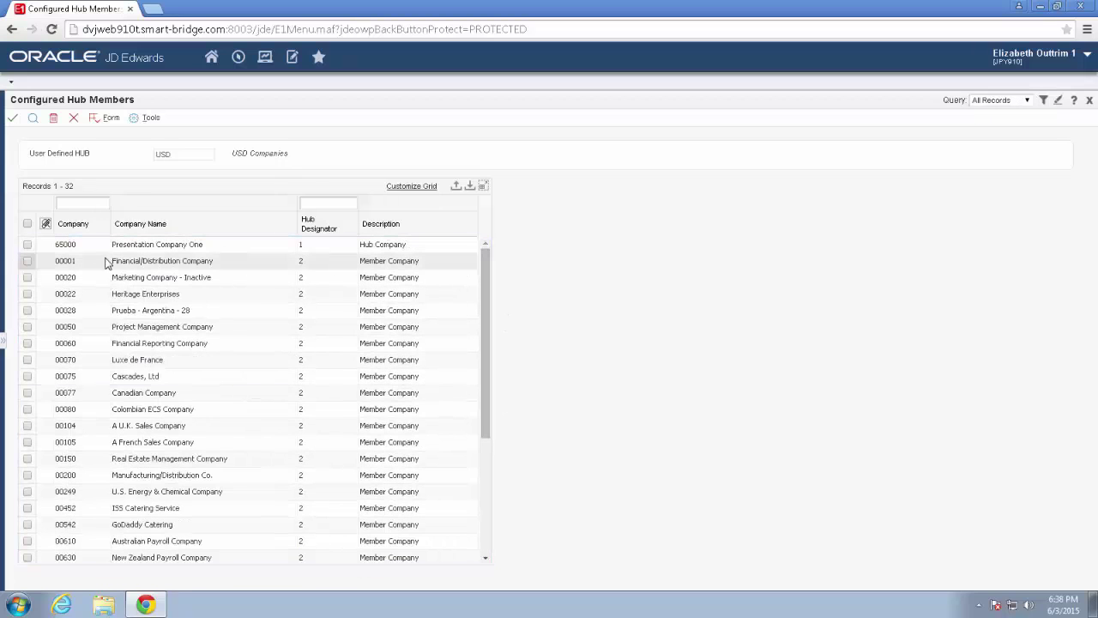
pyautogui.click(323, 247)
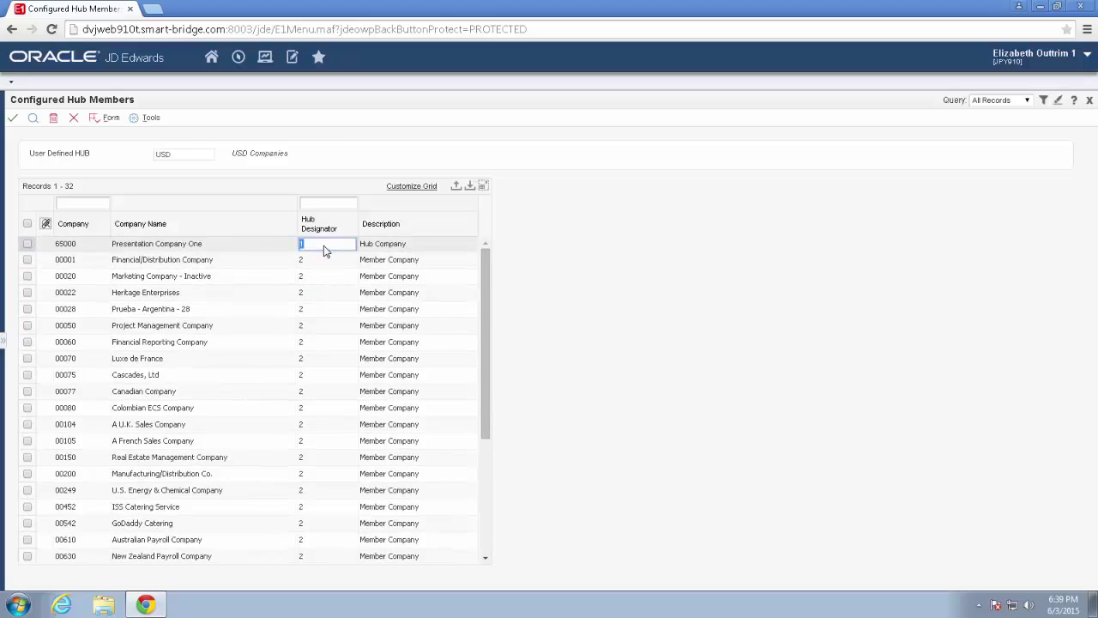
pyautogui.click(73, 120)
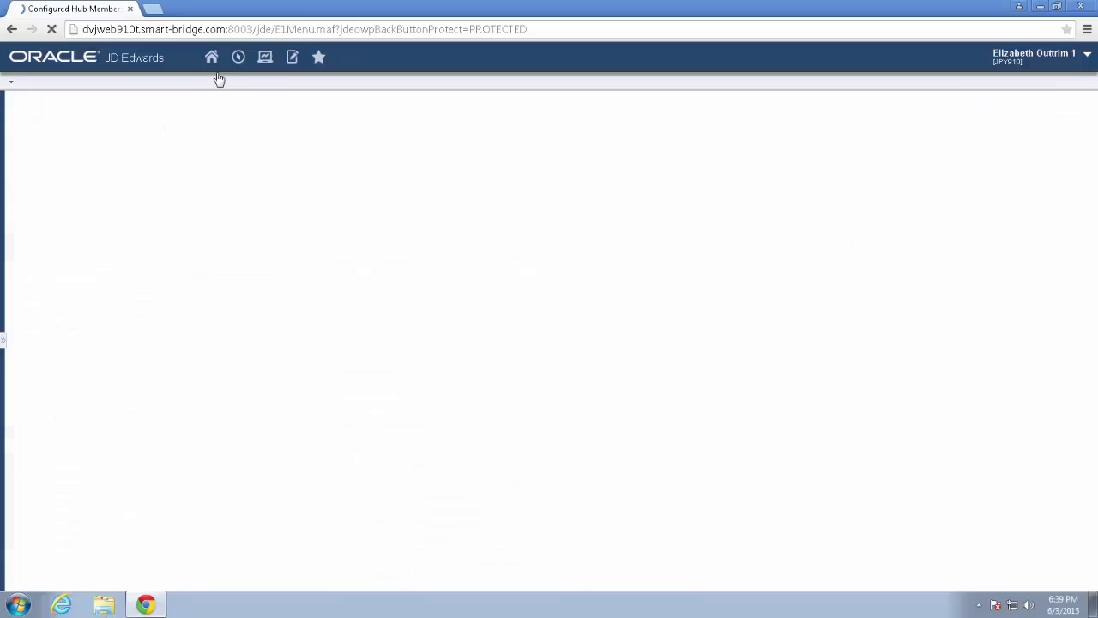
# Step: Start a new voucher from Supplier Ledger Inquiry for company 65000 and enter the supplier number
pyautogui.click(267, 58)
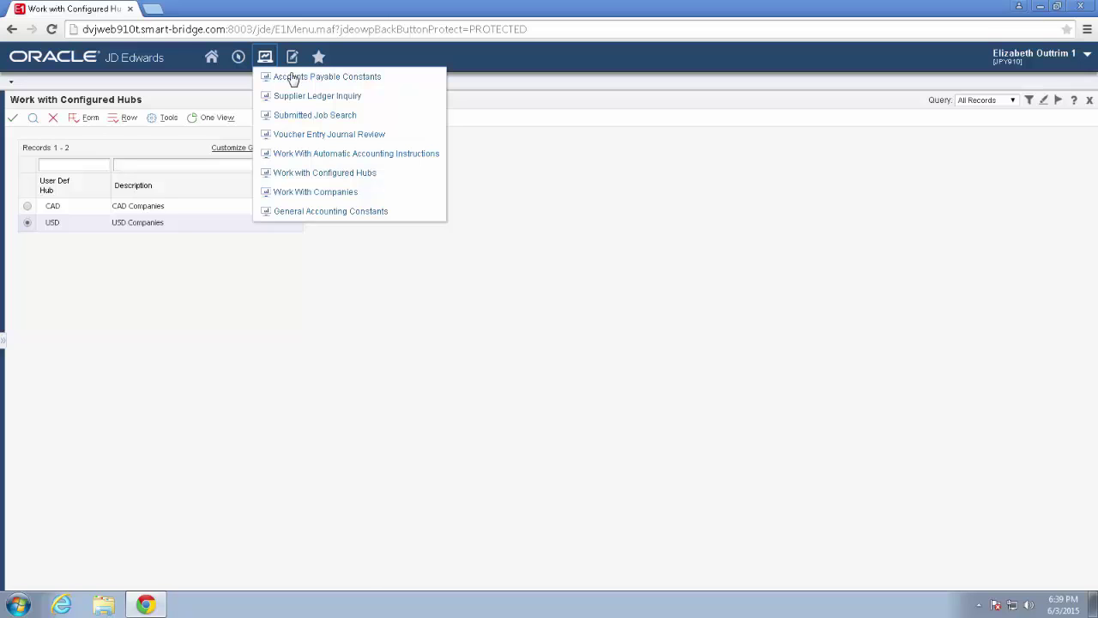
pyautogui.click(316, 97)
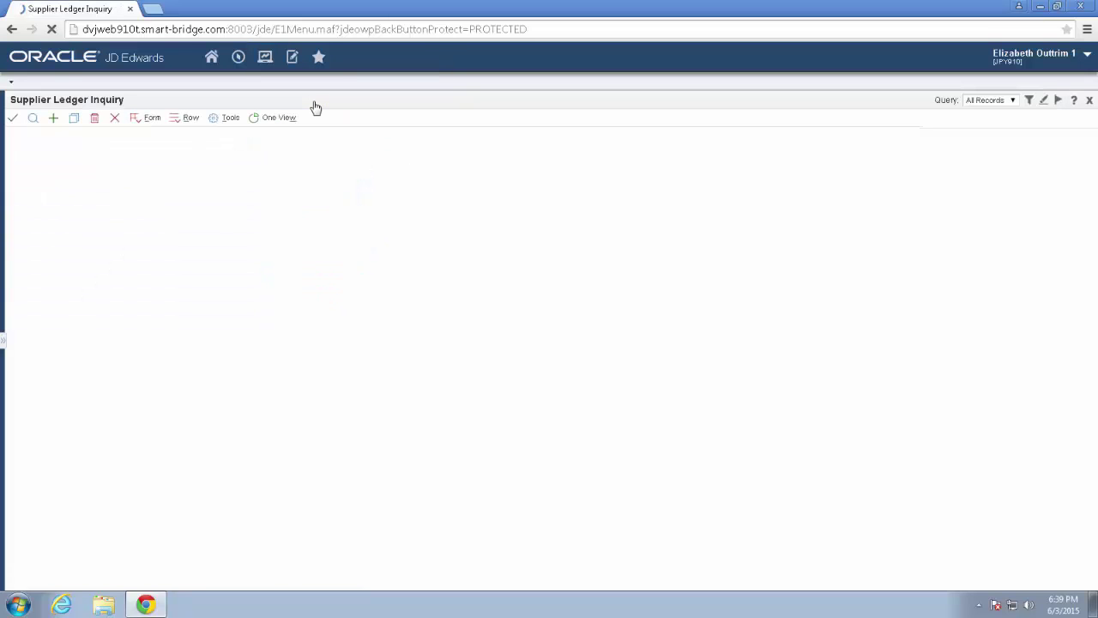
pyautogui.click(53, 120)
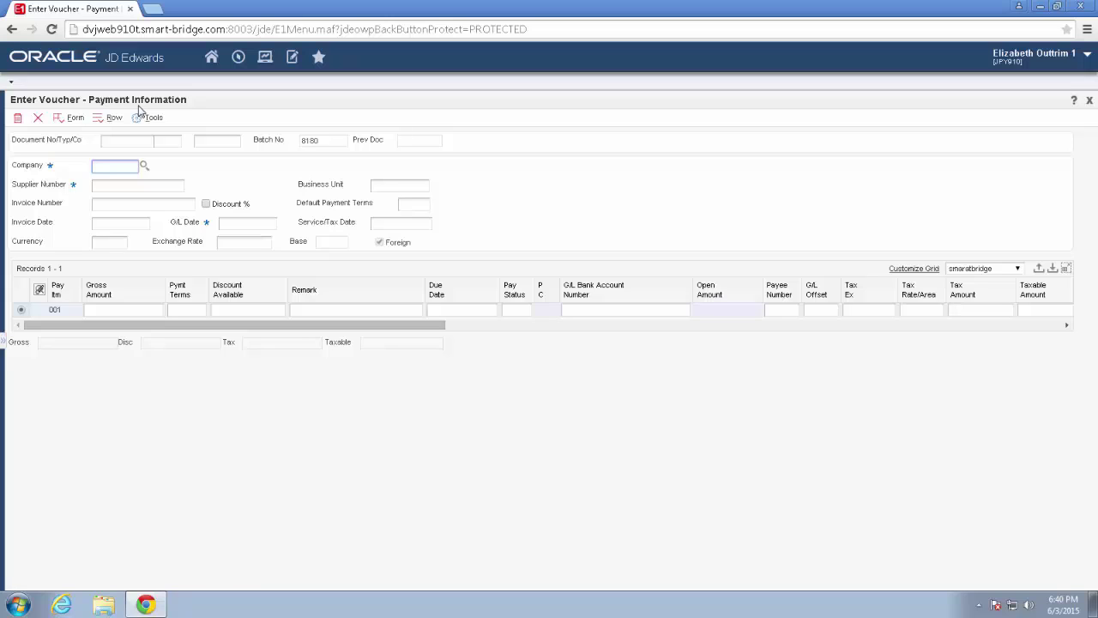
pyautogui.write('65000')
pyautogui.click(122, 186)
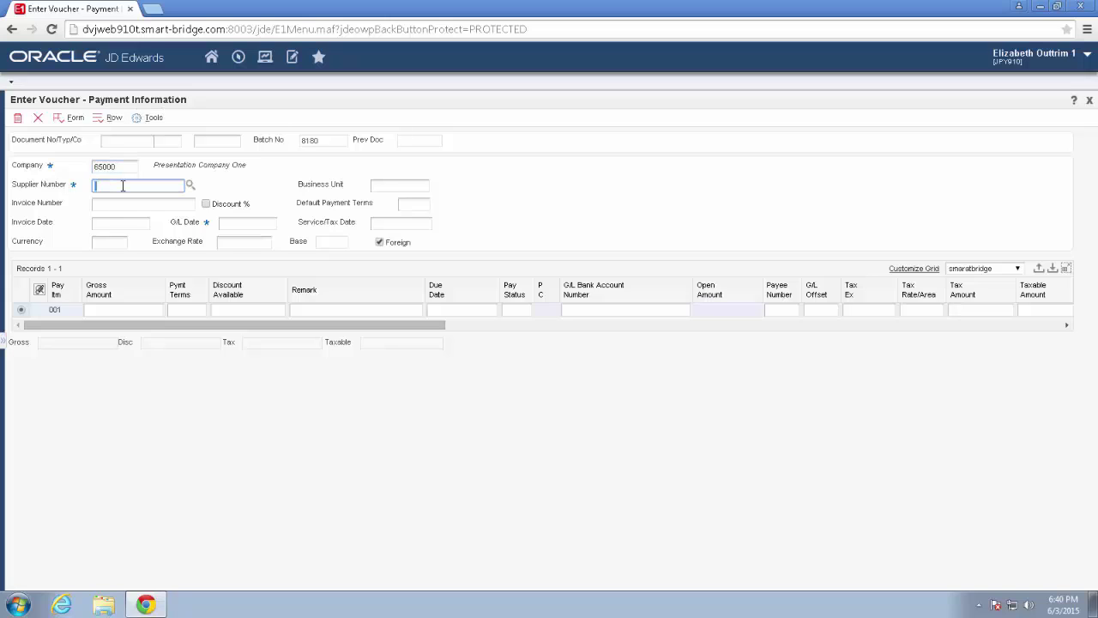
pyautogui.write('64040')
# Step: Complete and submit the voucher with G/L date 03/15/2015, invoice number ICCC351 and a gross amount of 35,000
pyautogui.click(252, 225)
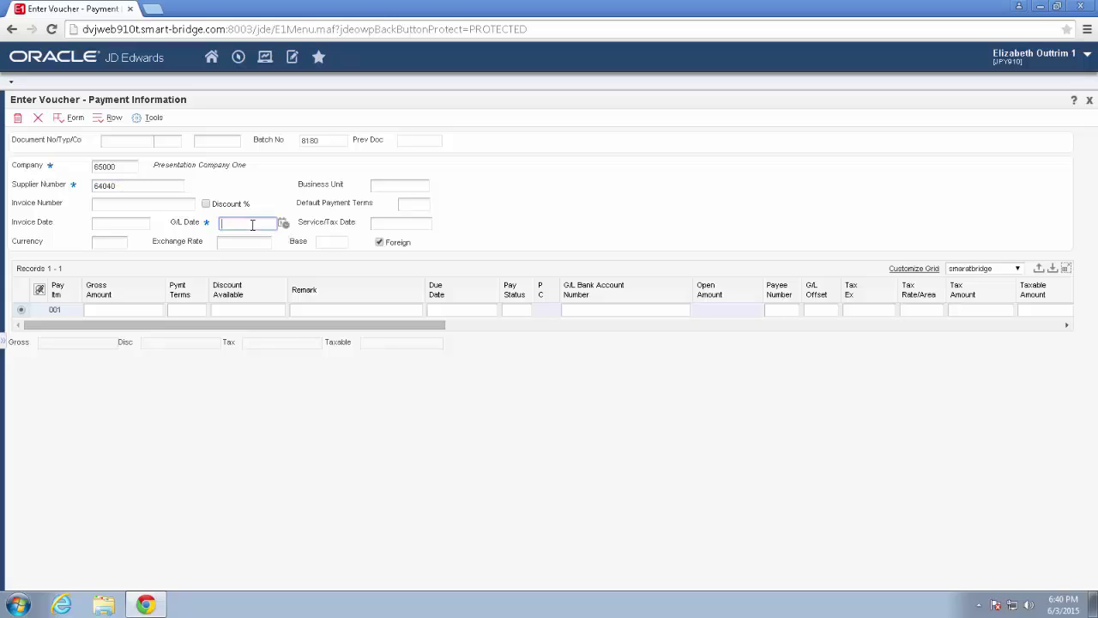
pyautogui.write('3/15/15')
pyautogui.click(116, 206)
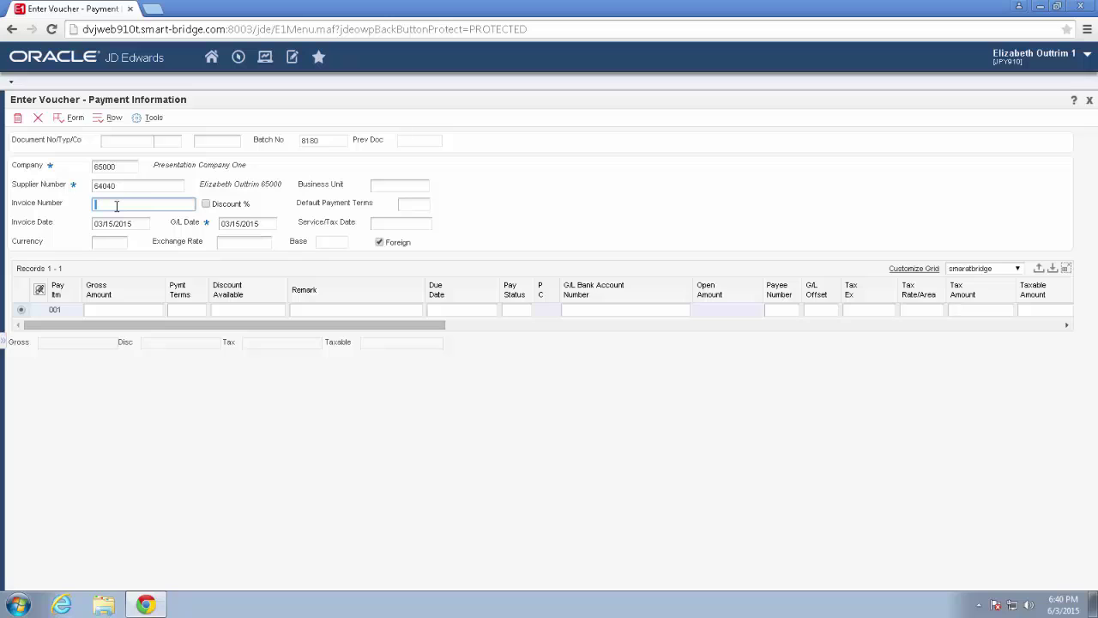
pyautogui.write('iccc351')
pyautogui.click(110, 309)
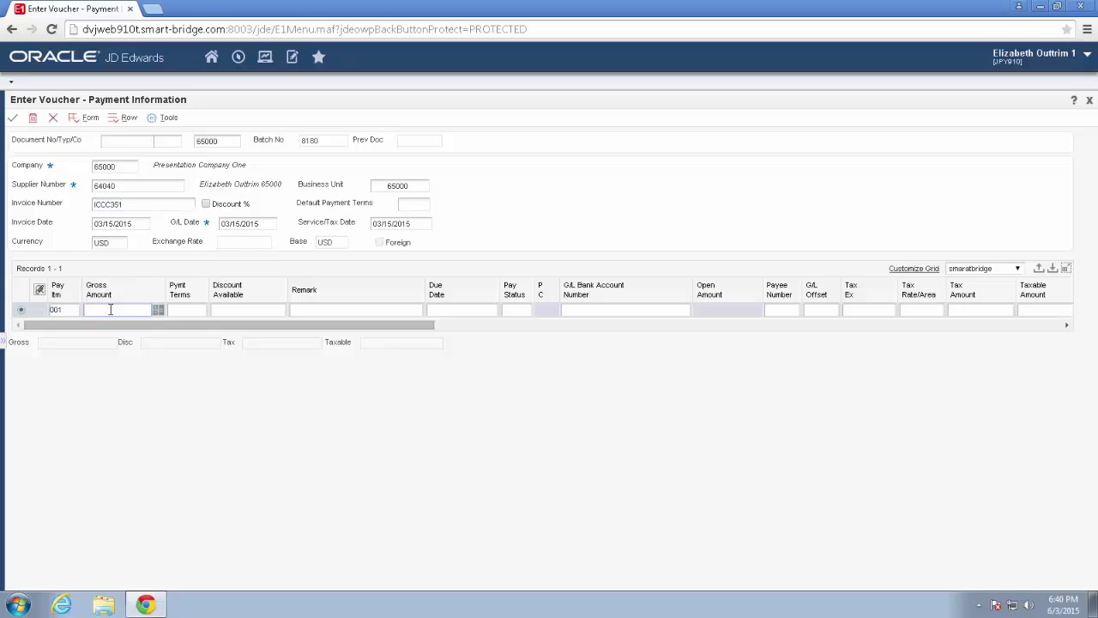
pyautogui.write('35000')
pyautogui.click(12, 122)
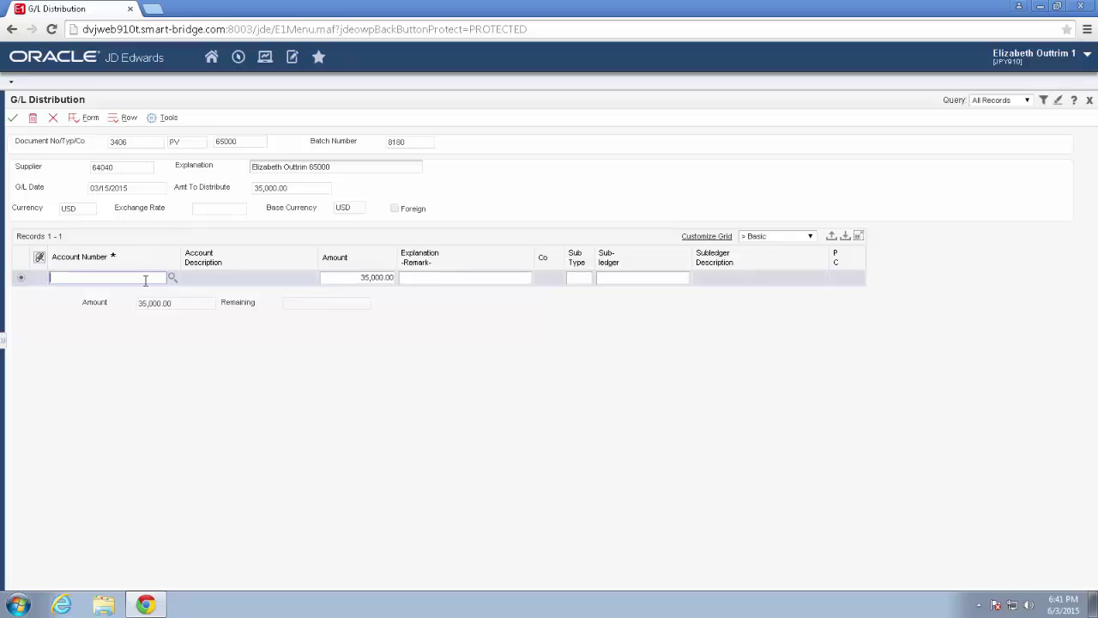
# Step: Distribute 17,500 of the voucher amount to G/L account 65010.4111 on the first distribution line
pyautogui.write('65010.411')
pyautogui.press('Tab')
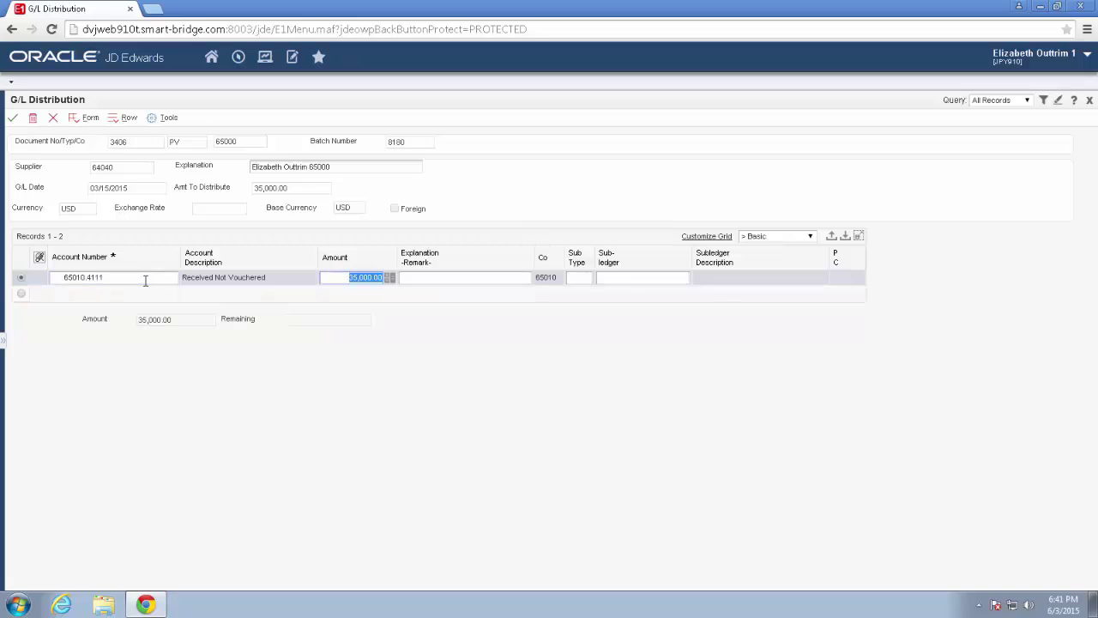
pyautogui.write('17500')
pyautogui.press('Return')
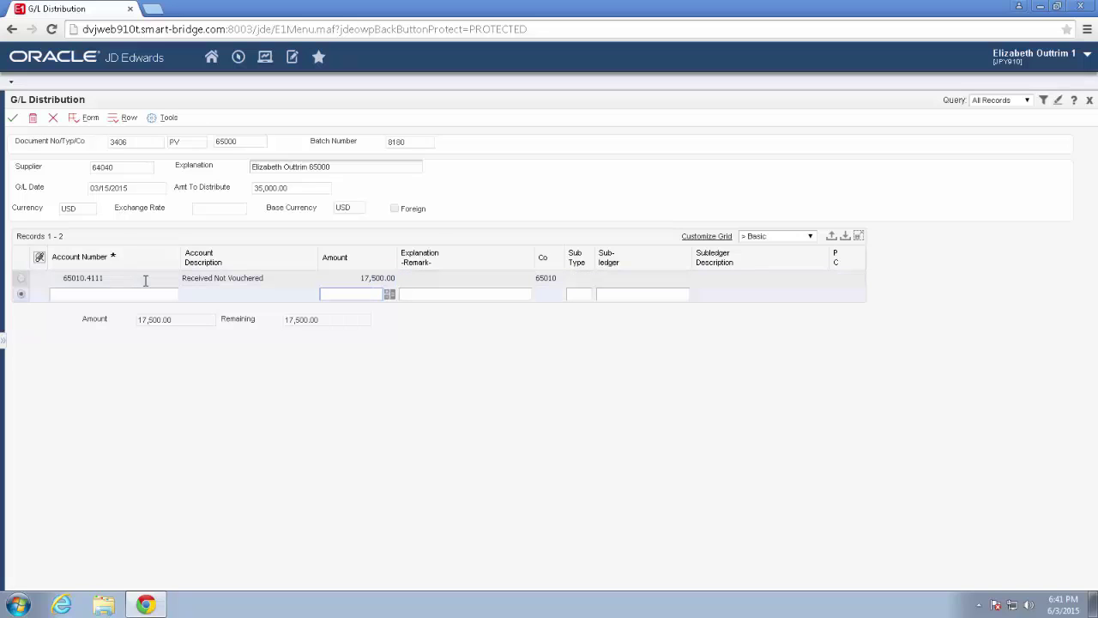
# Step: Distribute 17,500 to G/L account 65020.4111 on the second distribution line, submit the distribution and exit voucher entry
pyautogui.click(133, 297)
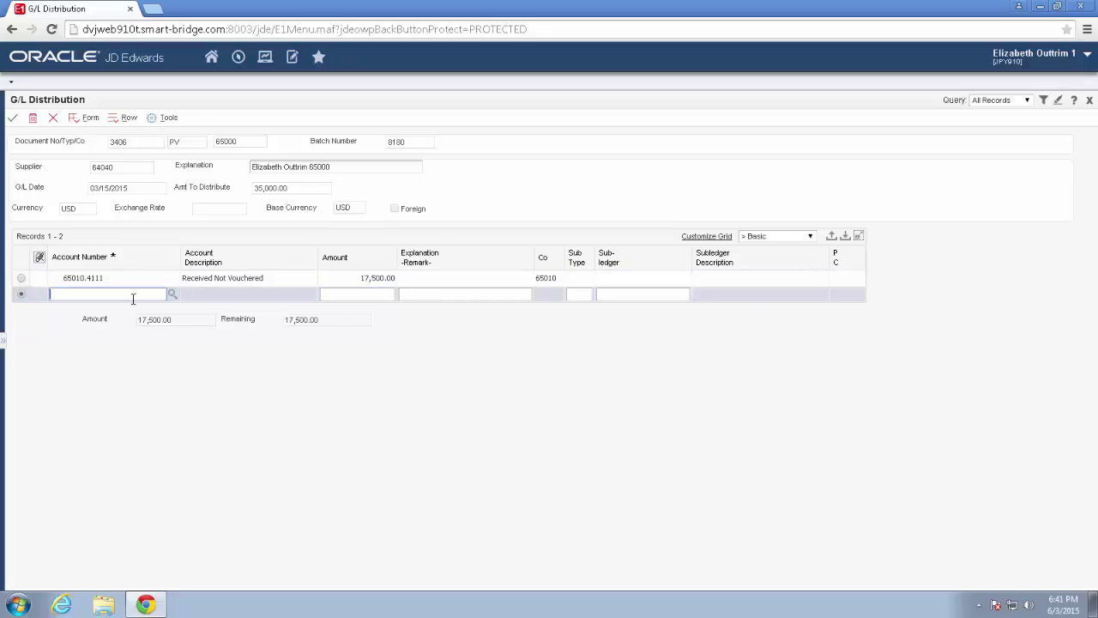
pyautogui.write('65020.4111')
pyautogui.press('Tab')
pyautogui.write('17')
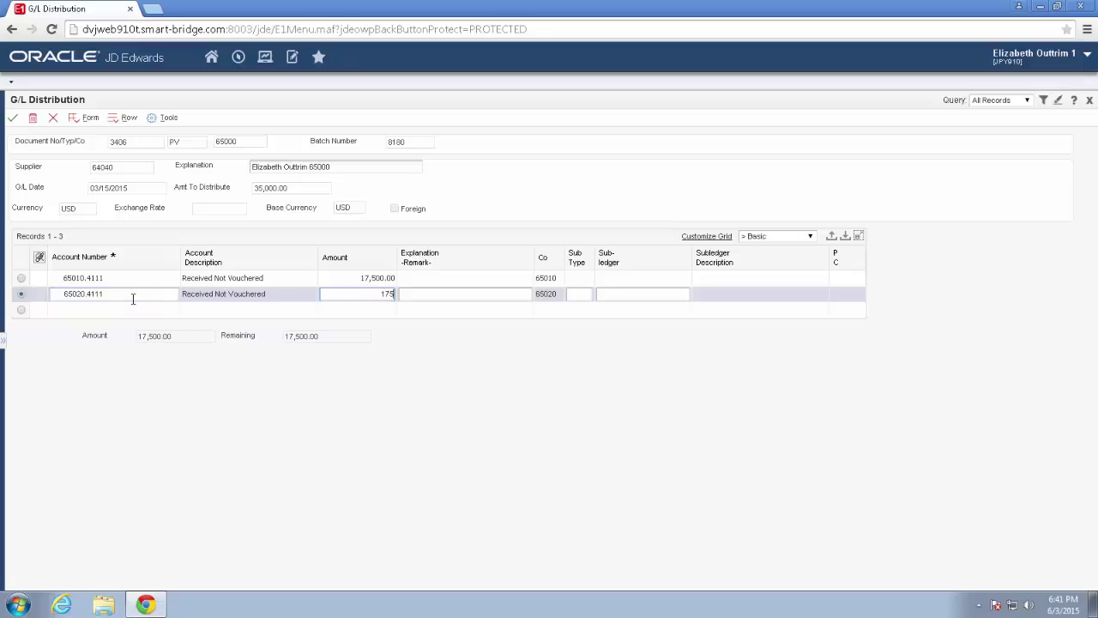
pyautogui.press('Down')
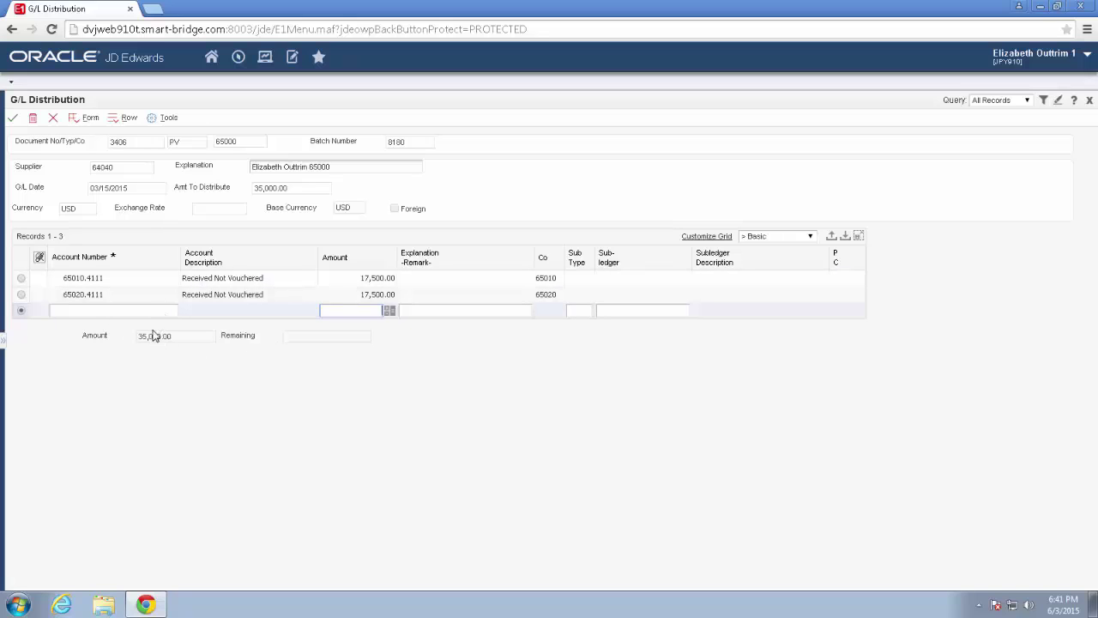
pyautogui.click(15, 118)
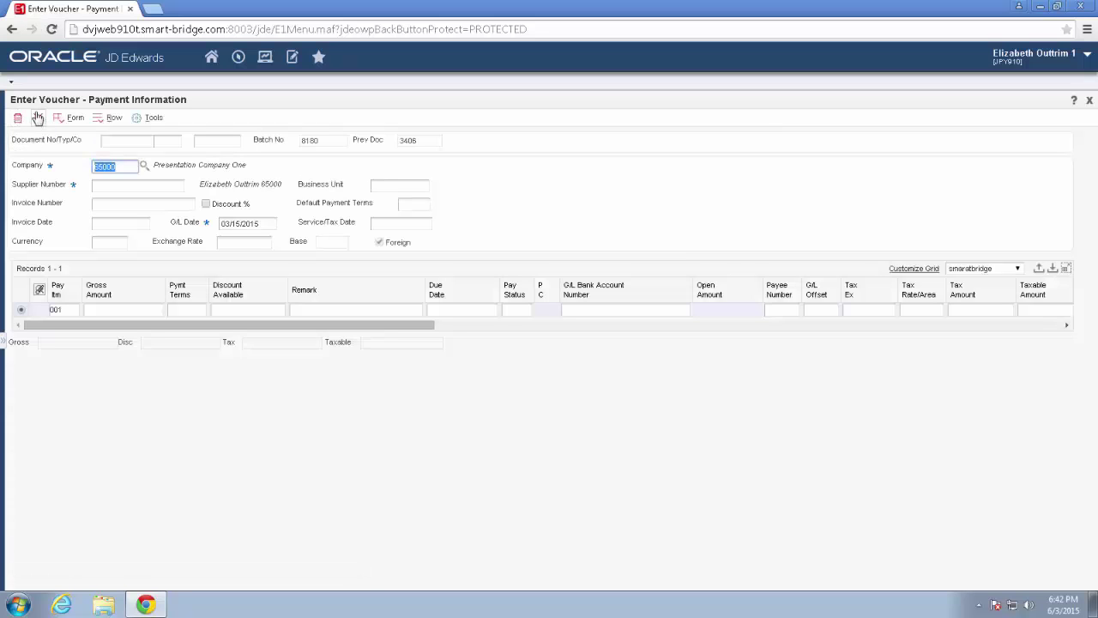
pyautogui.click(38, 117)
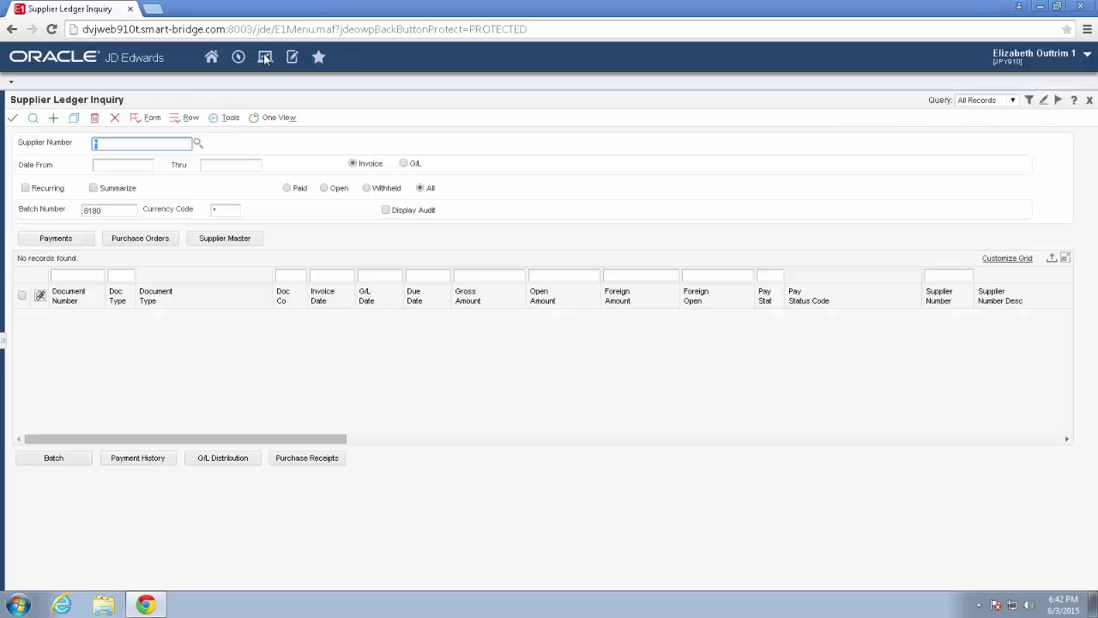
# Step: Open Work With Batches (P0011) and list the unposted batches of type V filtered by the current user's ID
pyautogui.moveTo(235, 61)
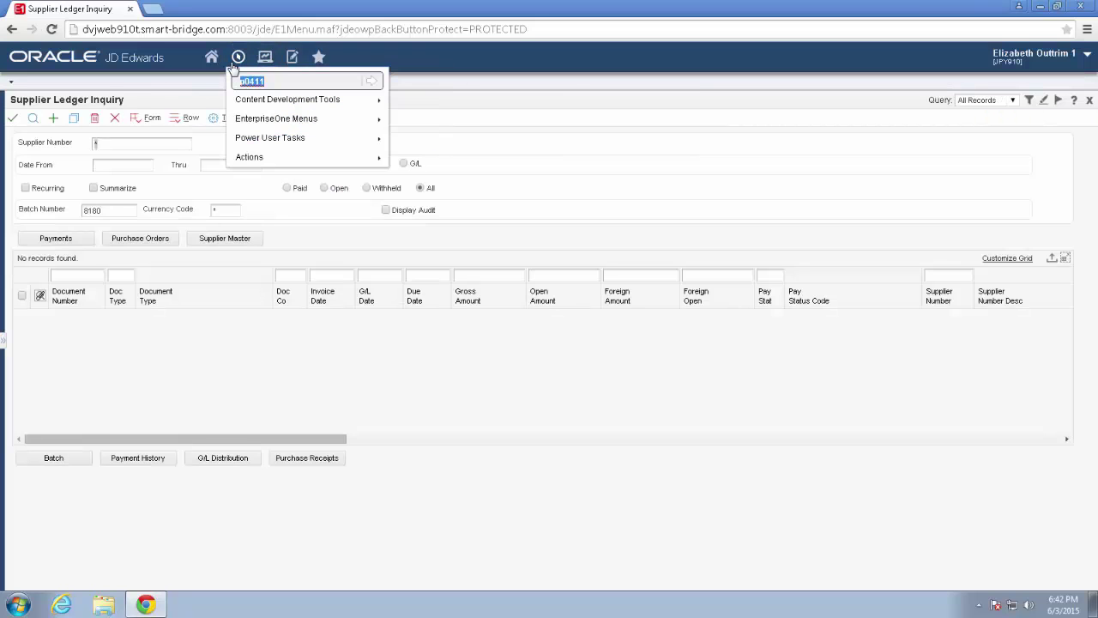
pyautogui.write('p0011')
pyautogui.press('Return')
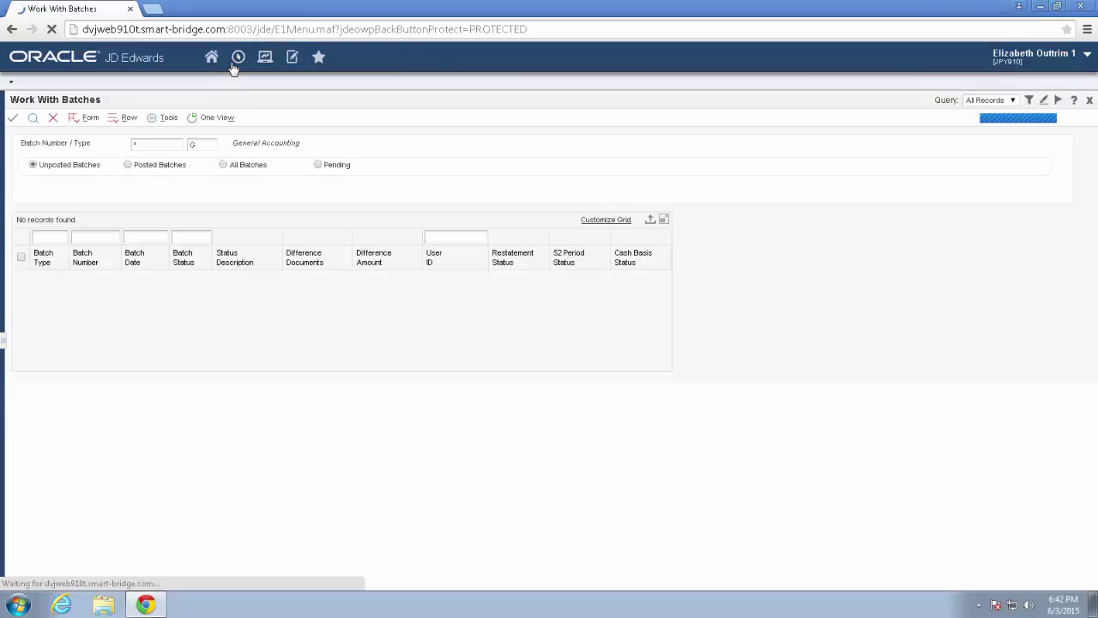
pyautogui.click(205, 143)
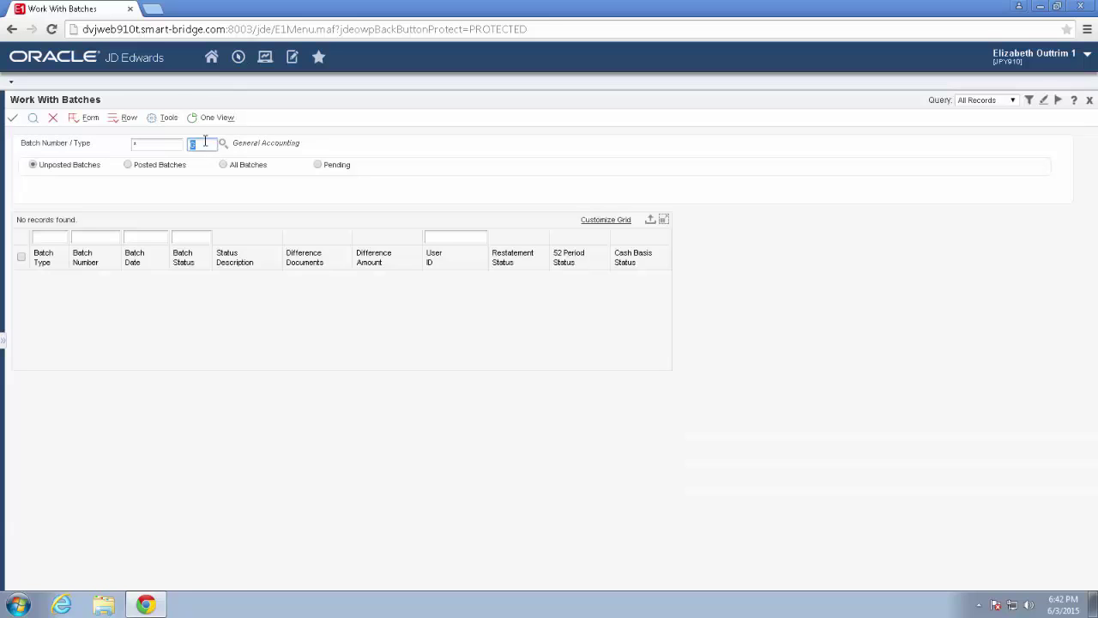
pyautogui.write('V')
pyautogui.press('Return')
pyautogui.click(445, 235)
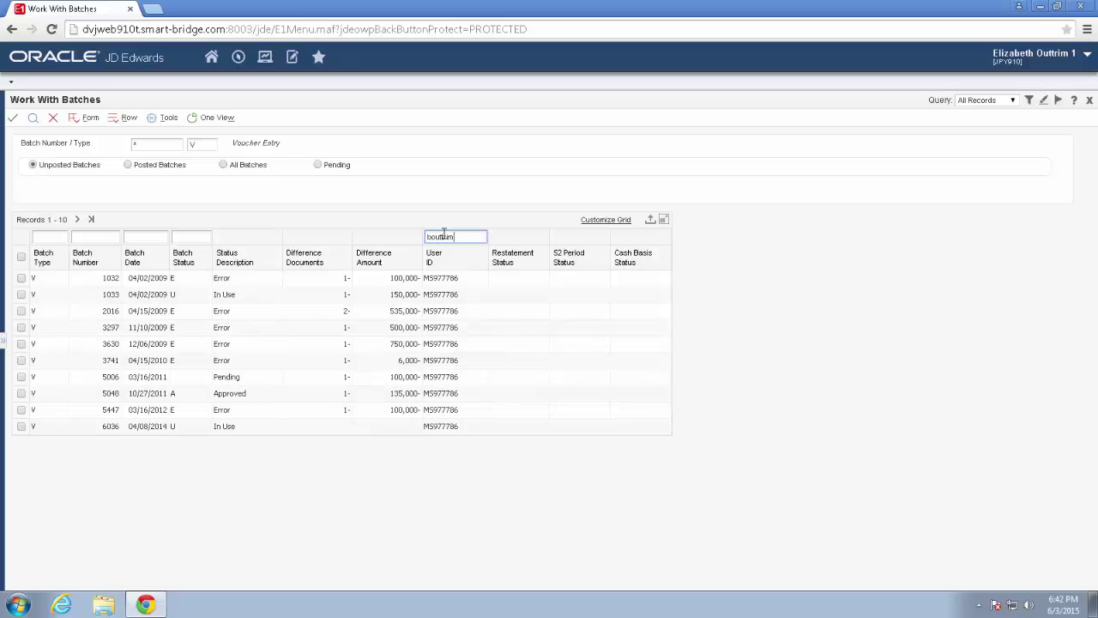
pyautogui.write('bouttrim')
pyautogui.press('Return')
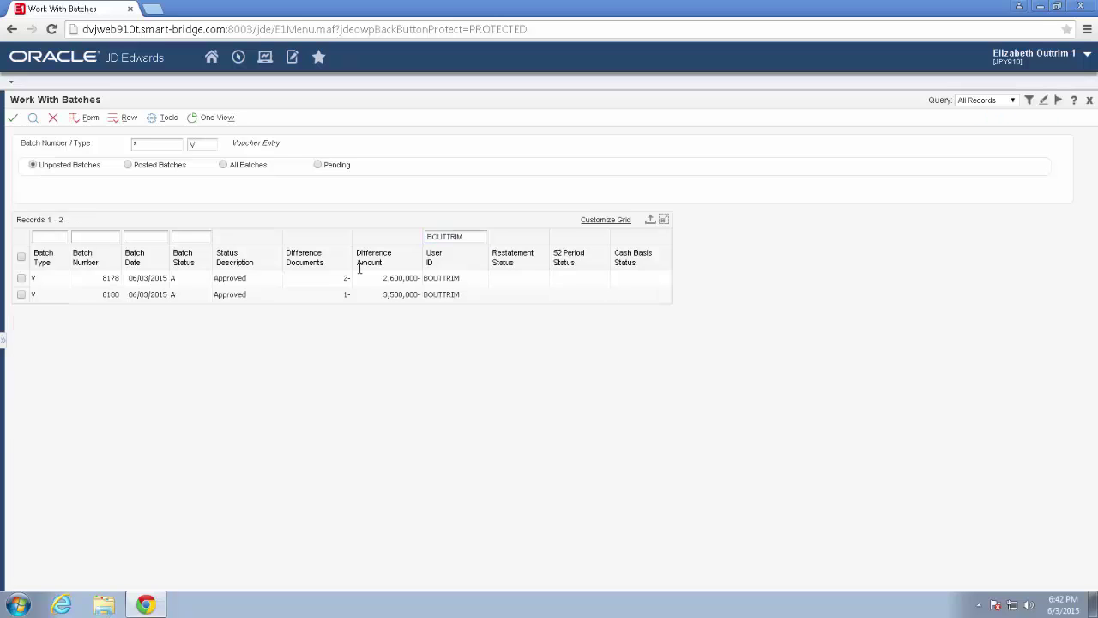
# Step: Open batch 8180 and review the payment information of its PV voucher, returning to the journal review
pyautogui.click(20, 295)
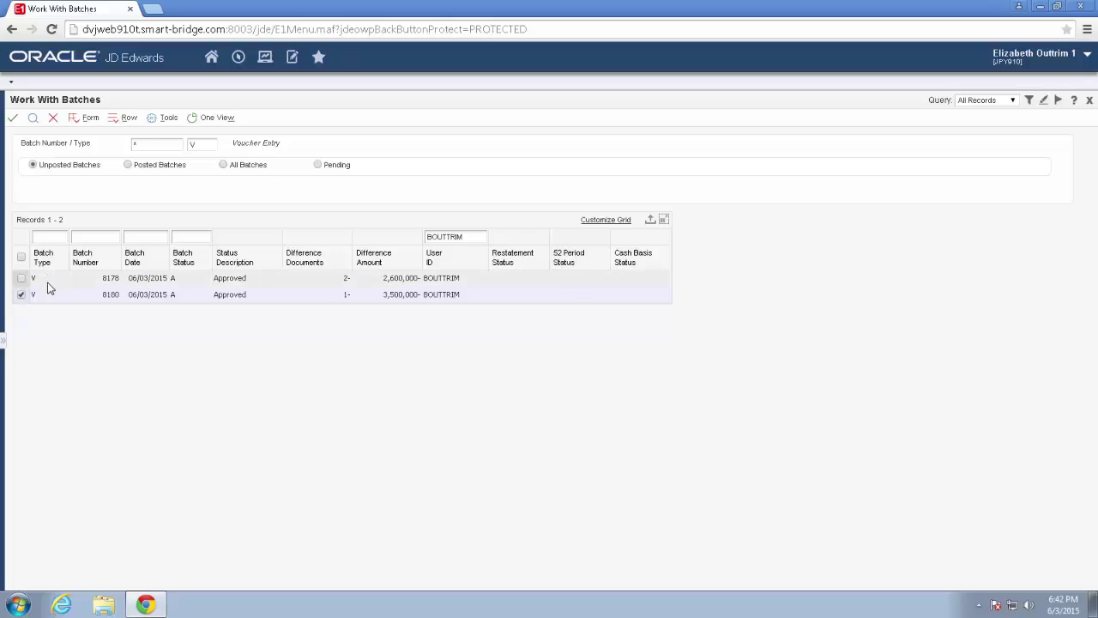
pyautogui.click(119, 119)
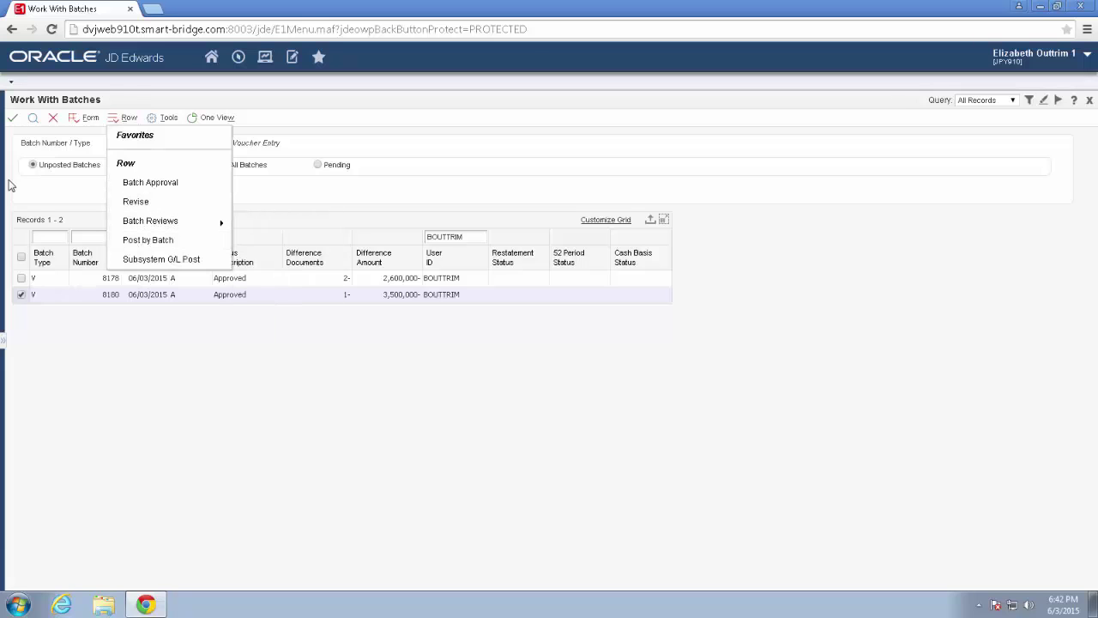
pyautogui.click(13, 118)
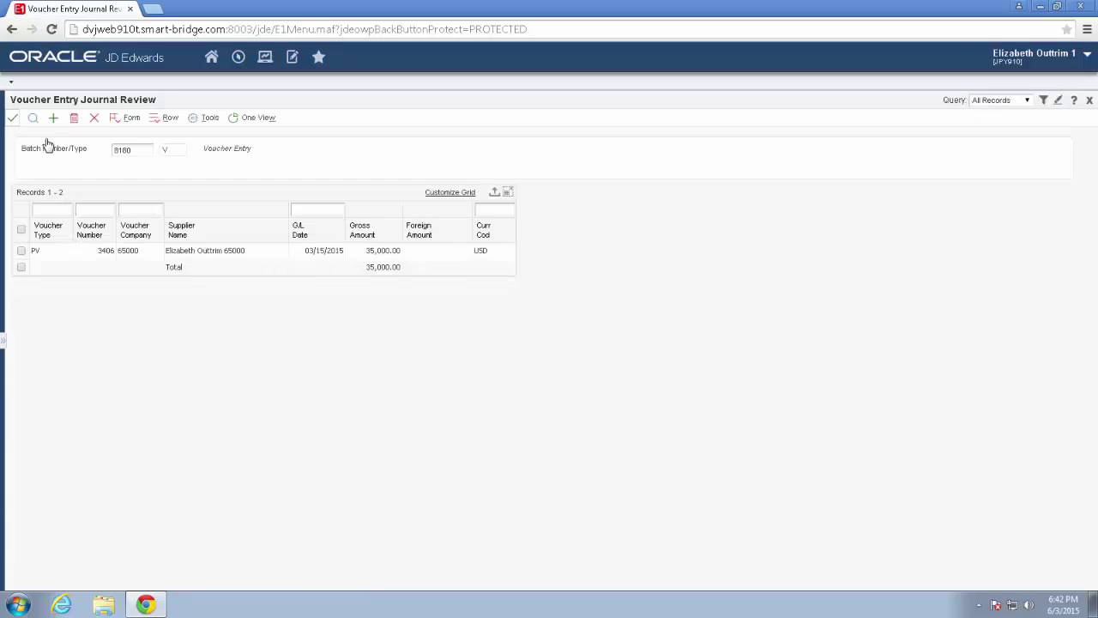
pyautogui.click(20, 251)
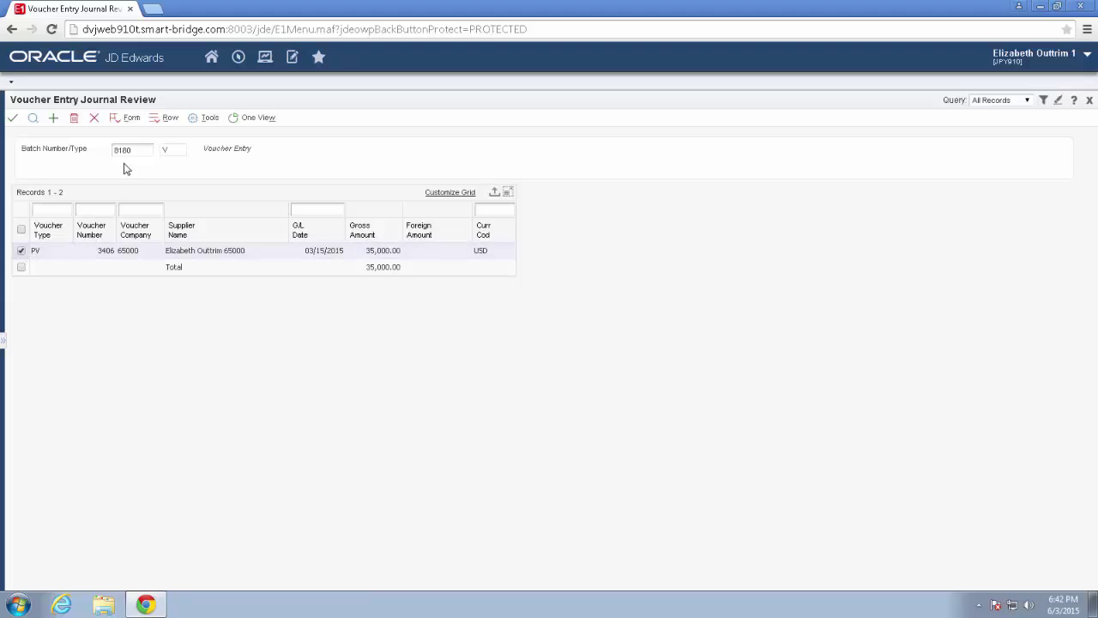
pyautogui.click(17, 119)
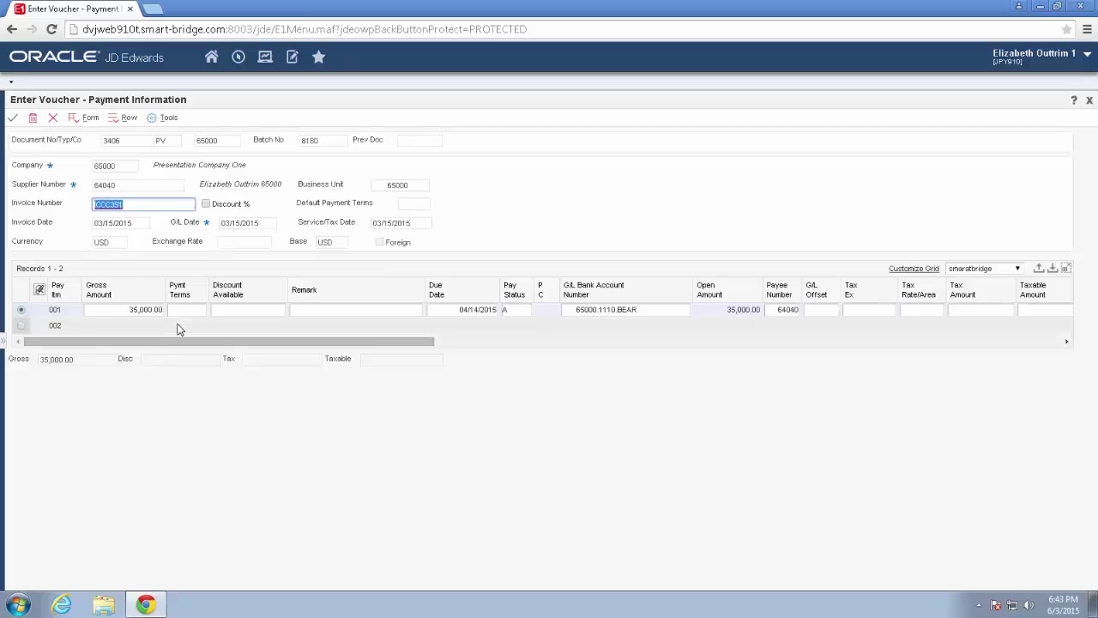
pyautogui.click(113, 120)
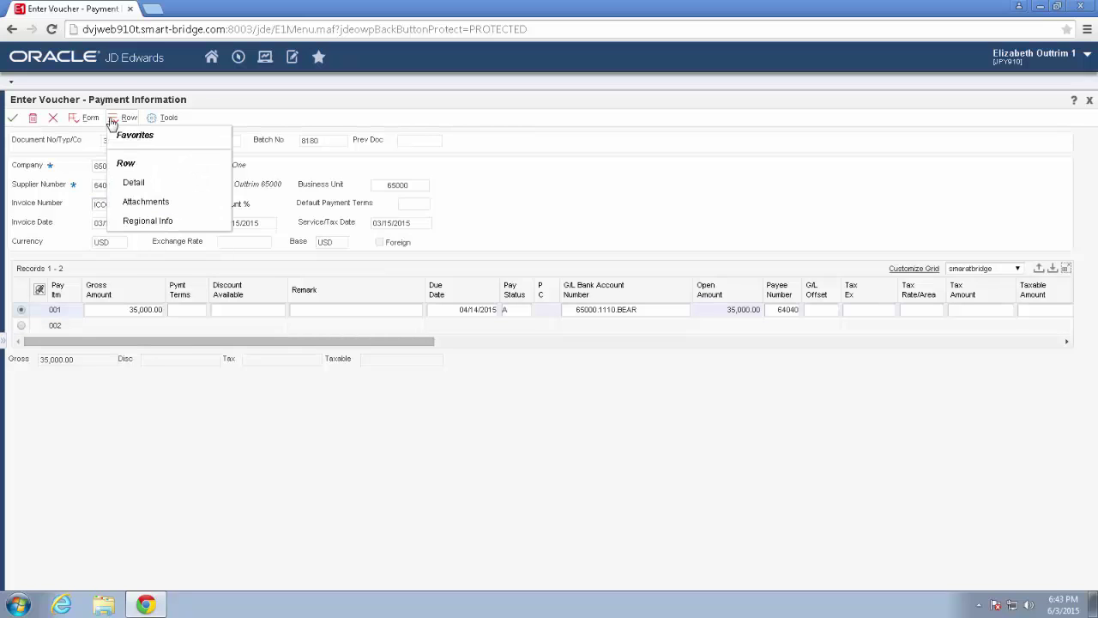
pyautogui.click(54, 118)
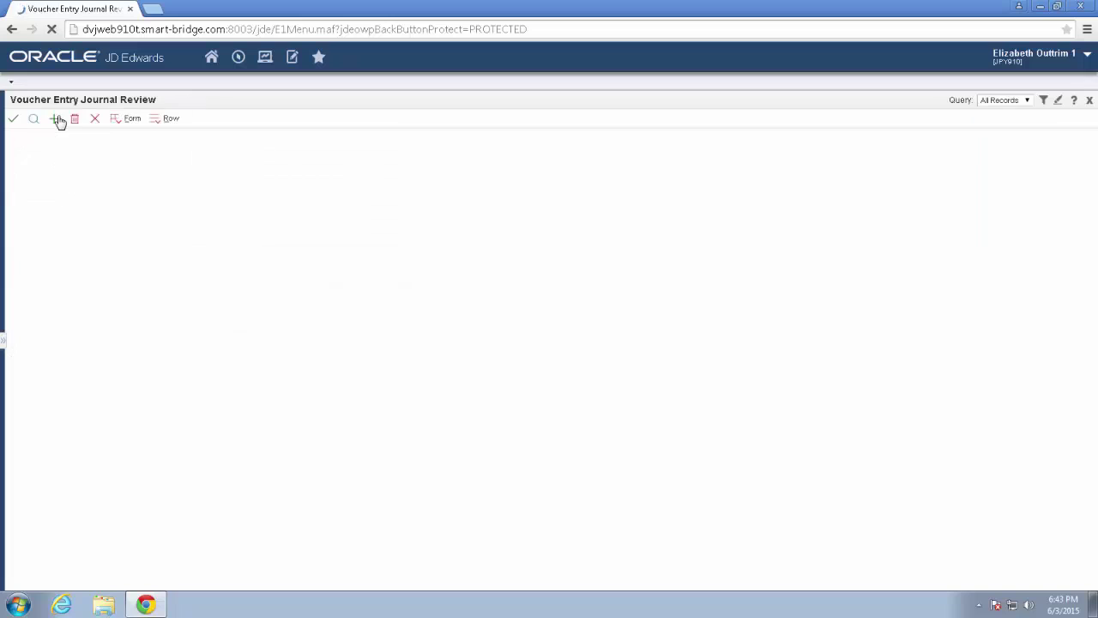
# Step: Review the G/L distribution of the voucher in batch 8180 and return to the batch list
pyautogui.click(158, 122)
pyautogui.click(181, 182)
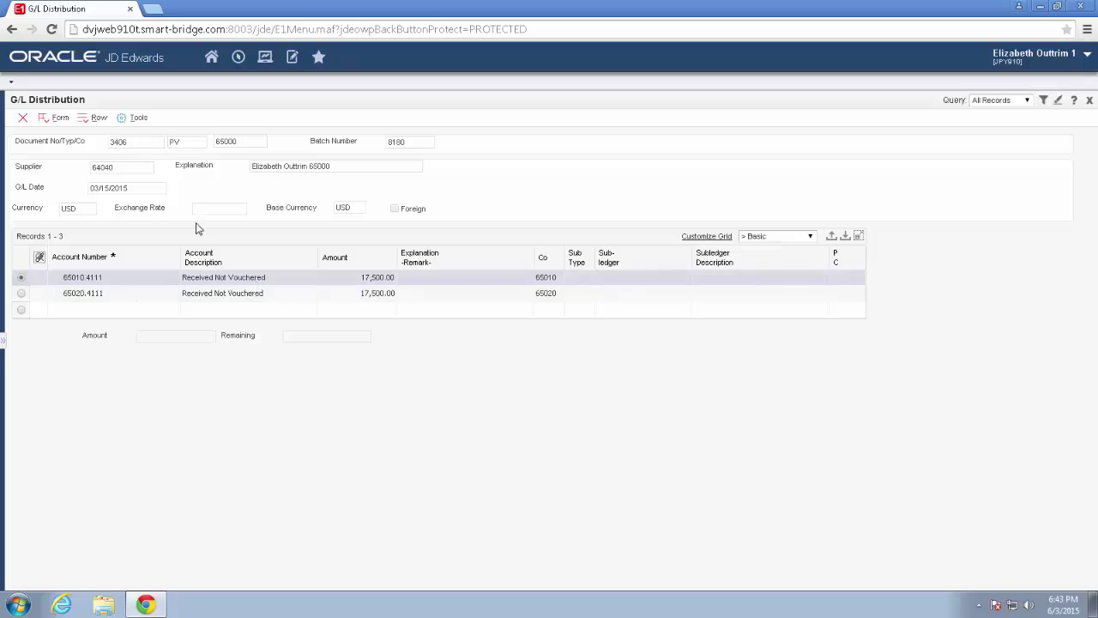
pyautogui.click(24, 120)
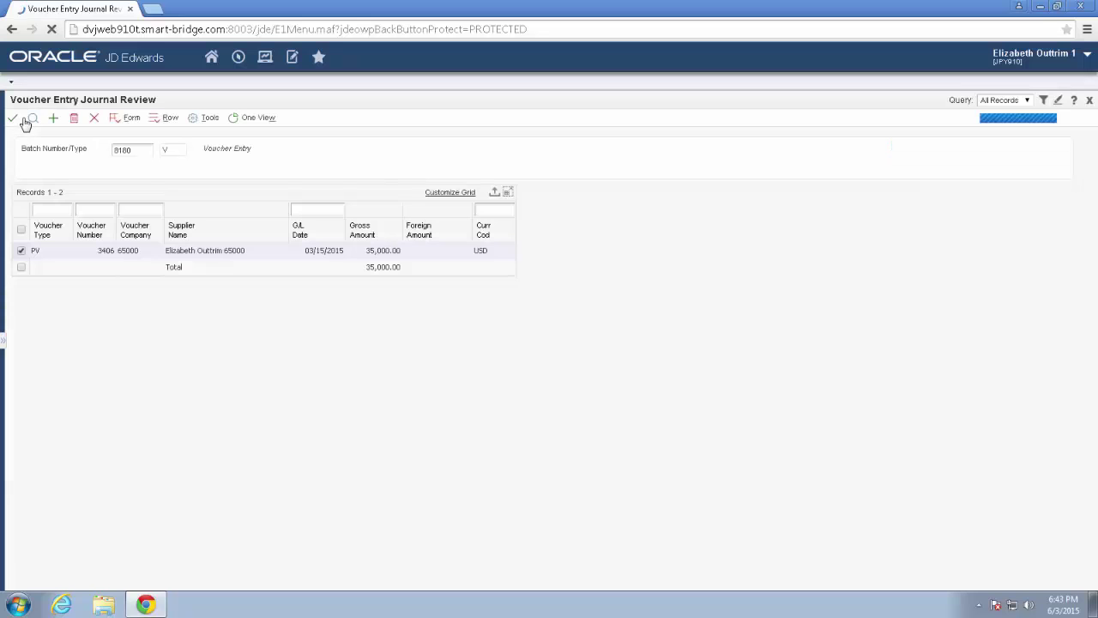
pyautogui.click(94, 120)
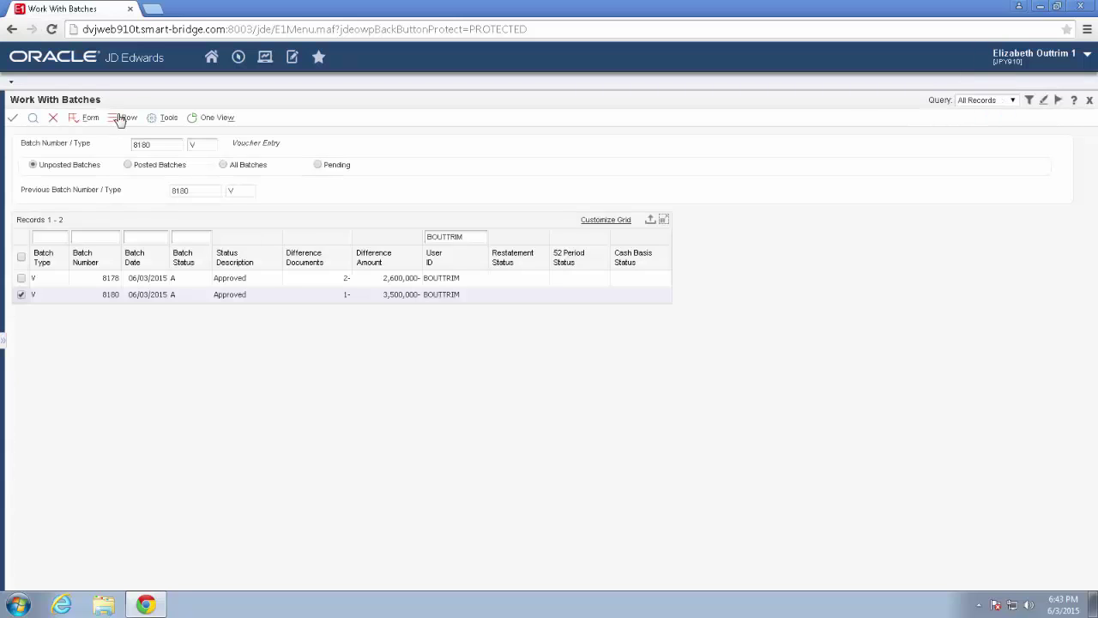
# Step: Post batch 8180 with Post by Batch, accepting the default printer selection
pyautogui.click(131, 120)
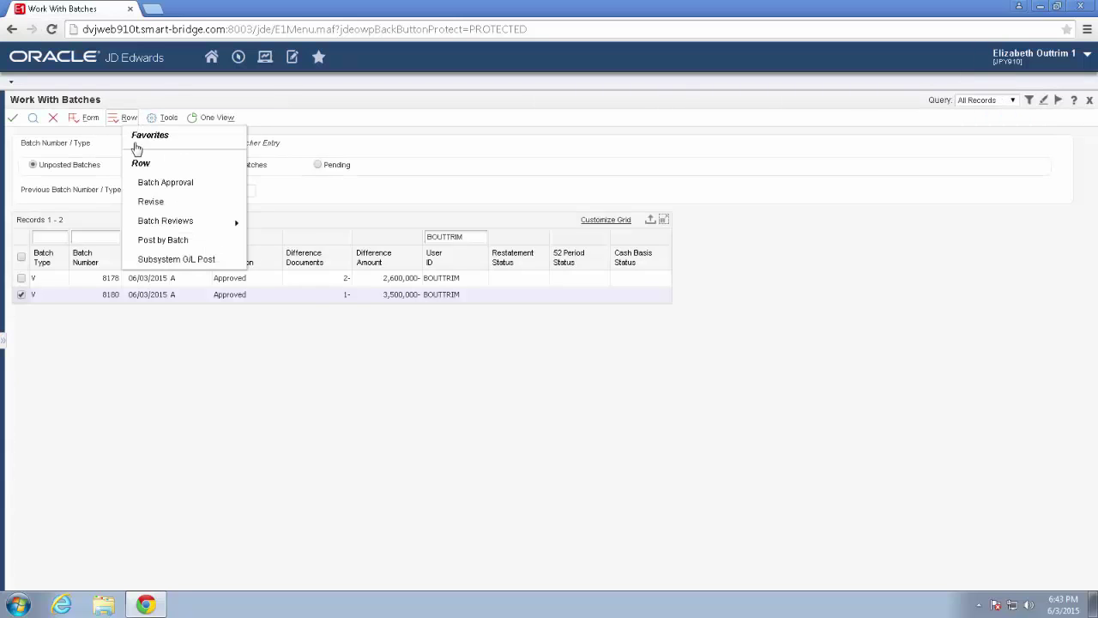
pyautogui.click(188, 245)
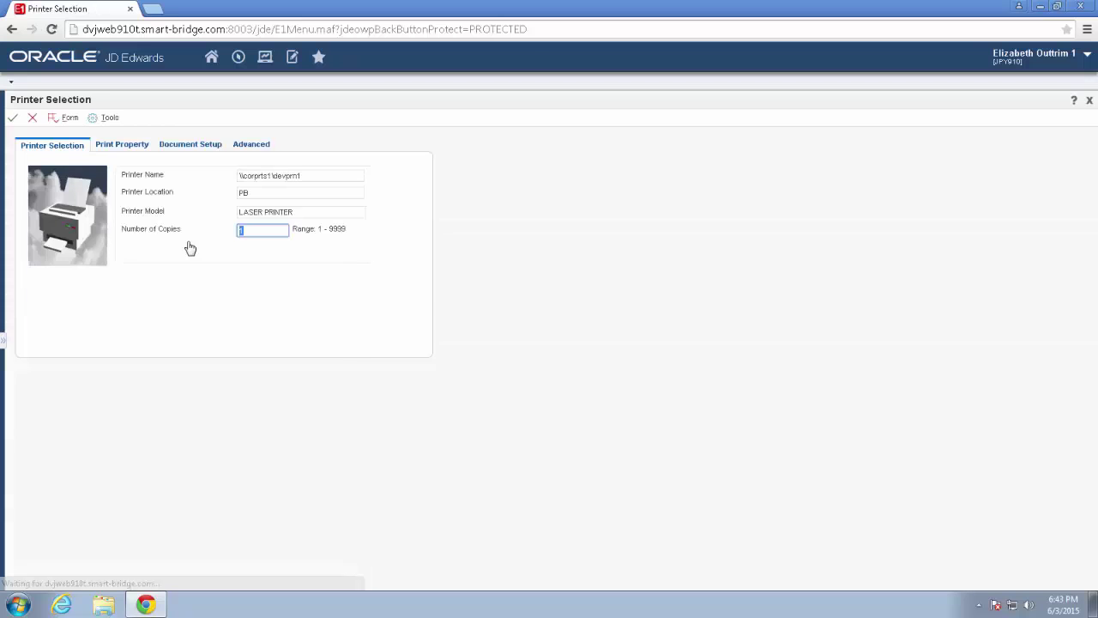
pyautogui.click(13, 118)
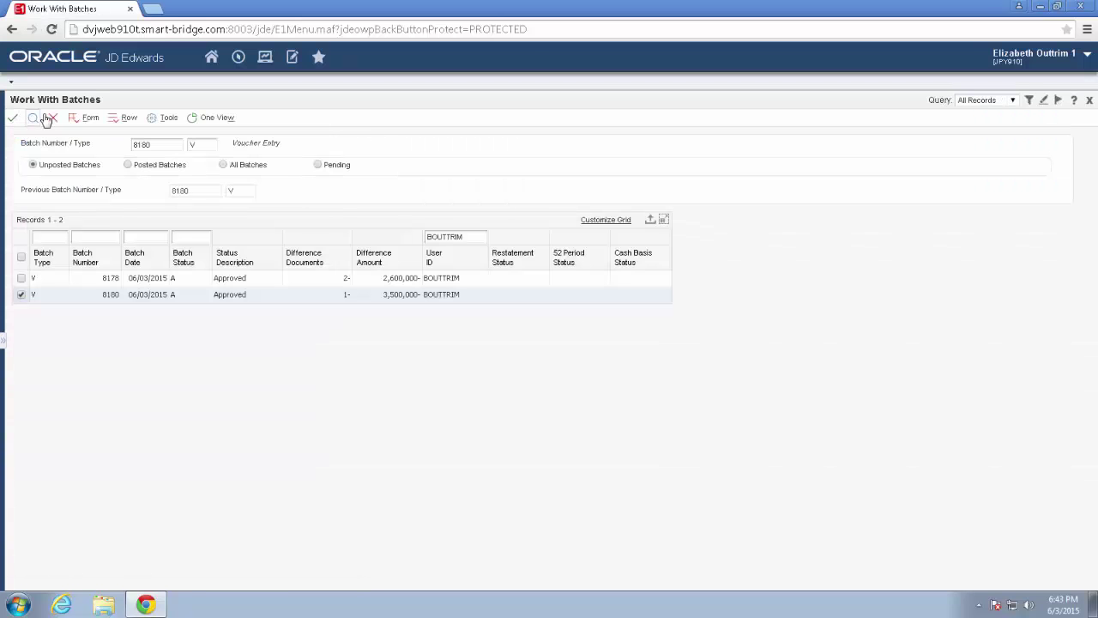
# Step: Refresh the Submitted Job Search list and open the PDF output of the R09801_ZJDE0002 Voucher Post job
pyautogui.click(264, 57)
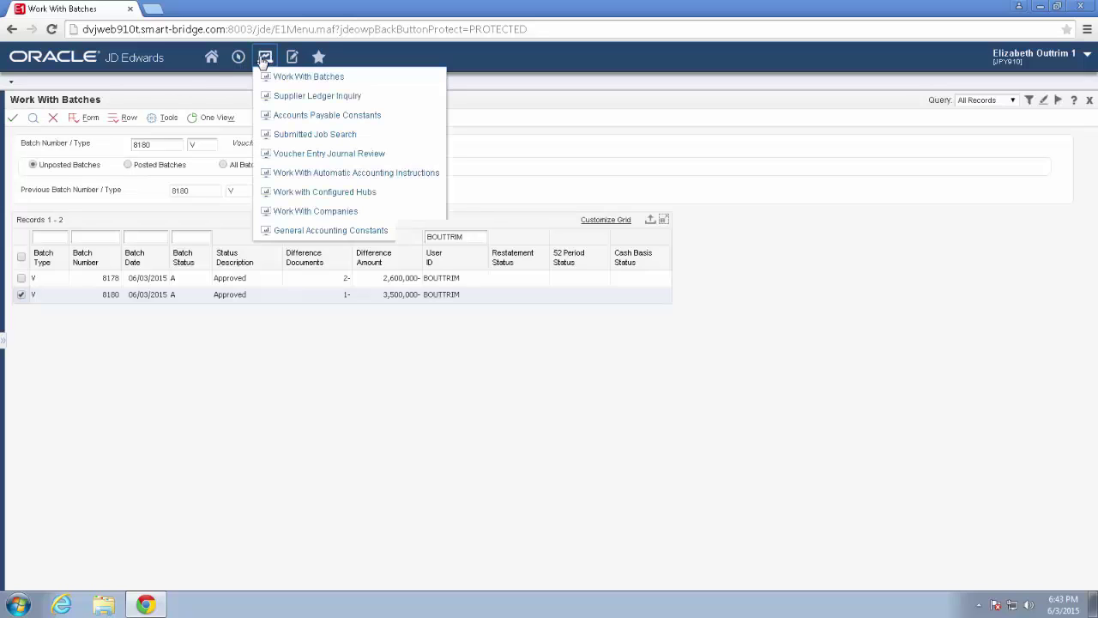
pyautogui.click(333, 136)
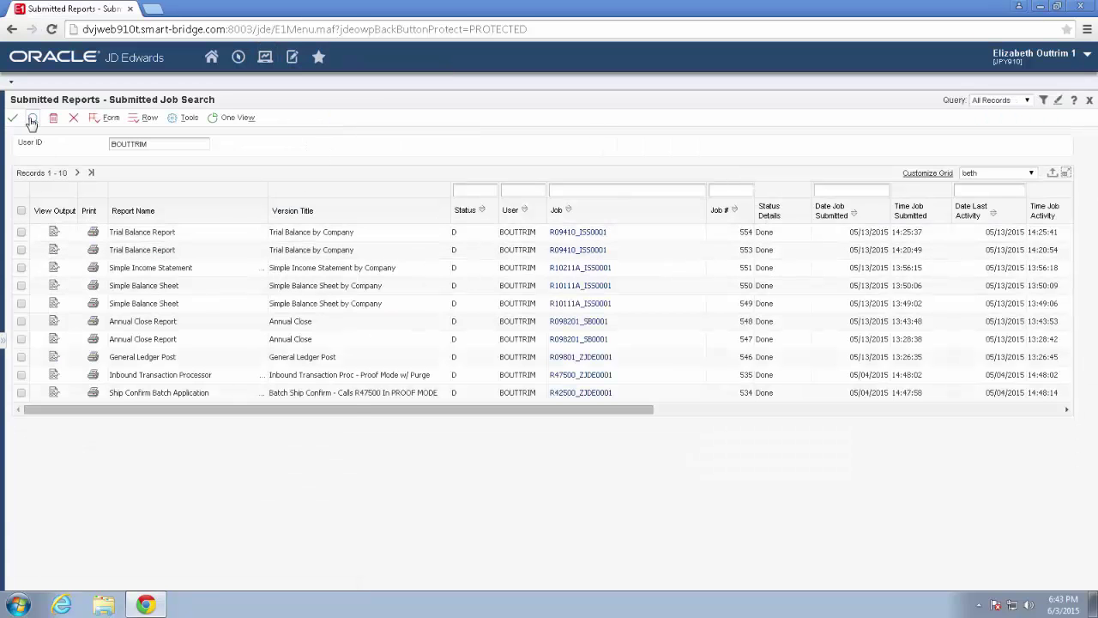
pyautogui.click(32, 120)
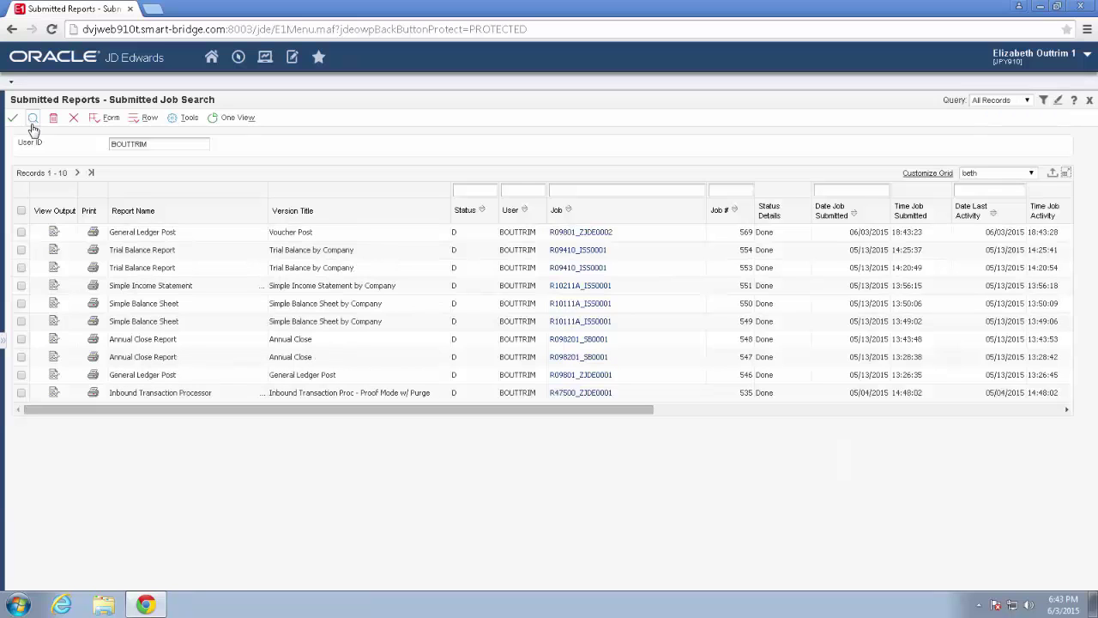
pyautogui.click(54, 233)
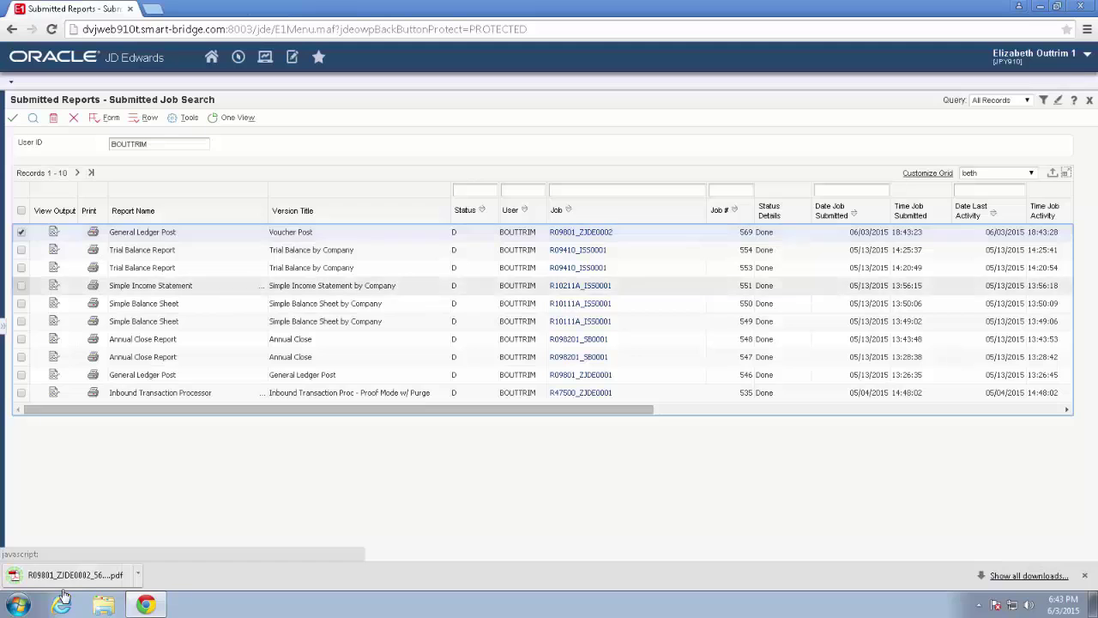
pyautogui.click(73, 580)
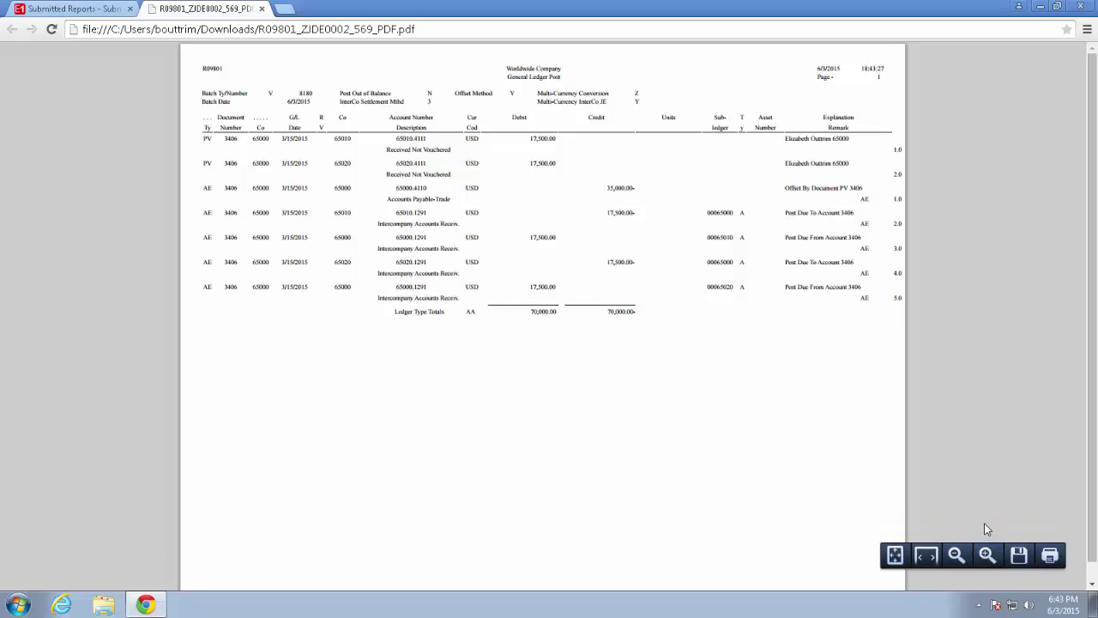
# Step: Examine the intercompany due-to and due-from entries in the General Ledger Post report and close it
pyautogui.click(987, 555)
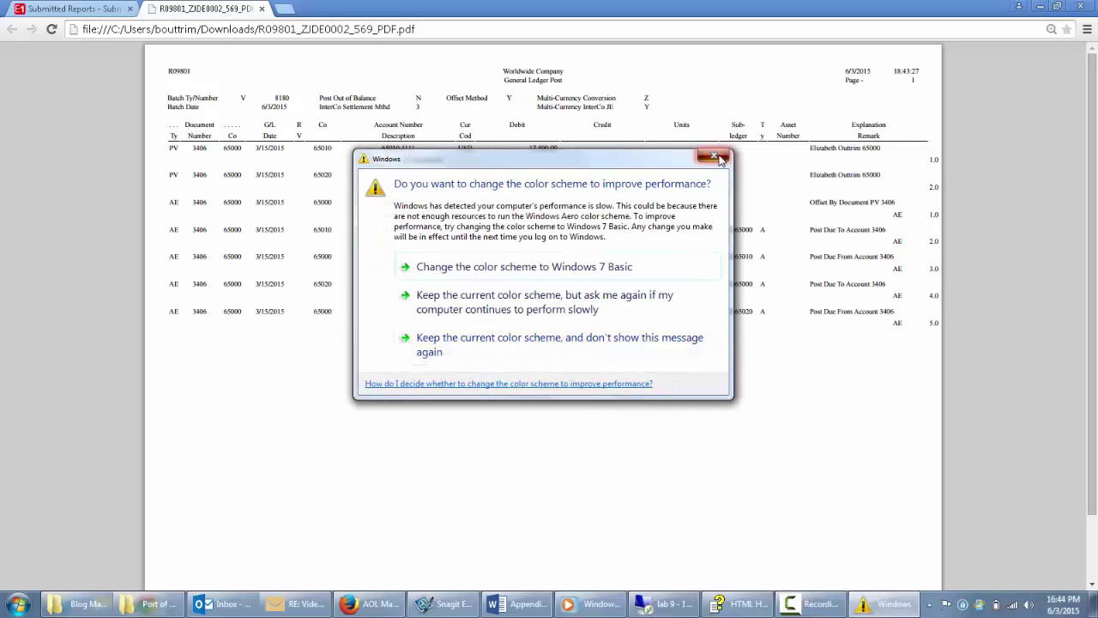
pyautogui.click(714, 155)
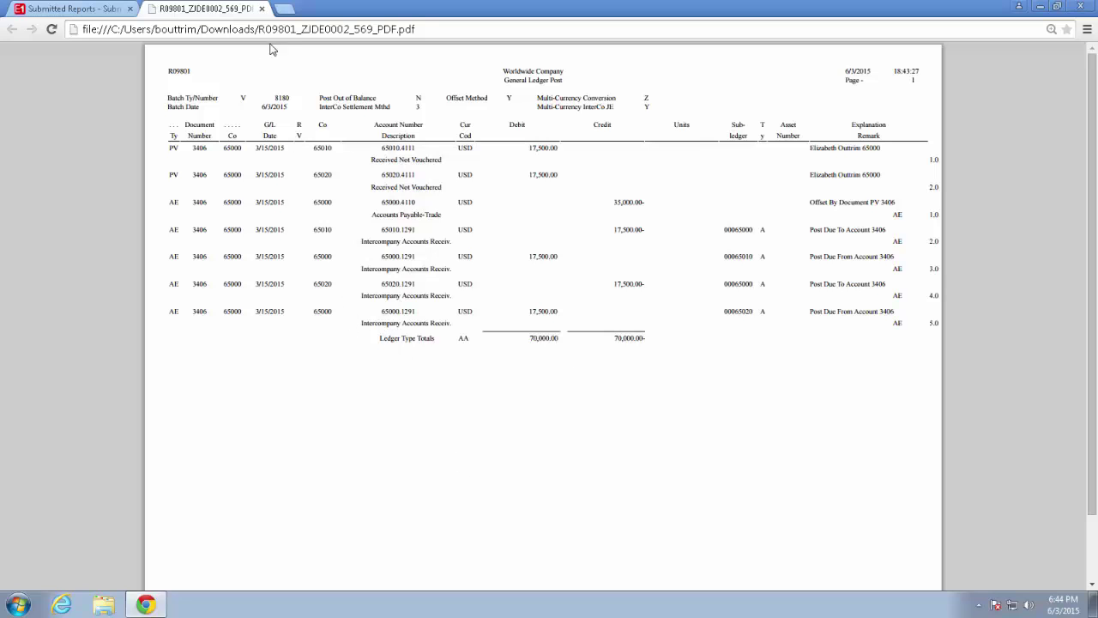
pyautogui.hotkey('ctrl', 'w')
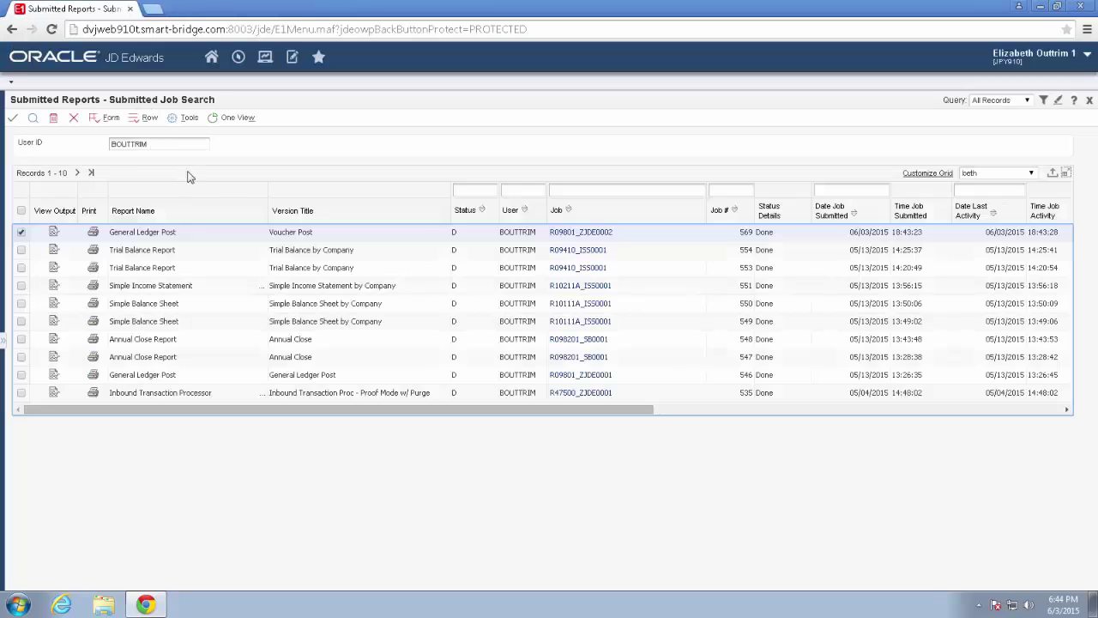
# Step: Start a new voucher from Supplier Ledger Inquiry for company 65000 with the supplier number, invoice number ICCC352 and G/L date 3/15/15
pyautogui.click(265, 57)
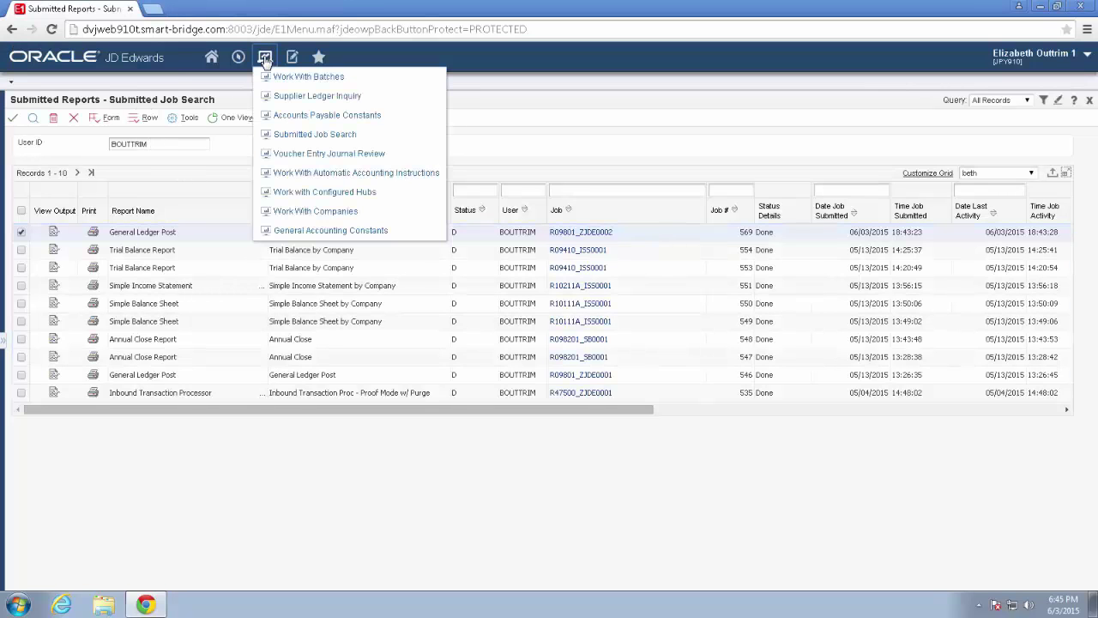
pyautogui.click(324, 100)
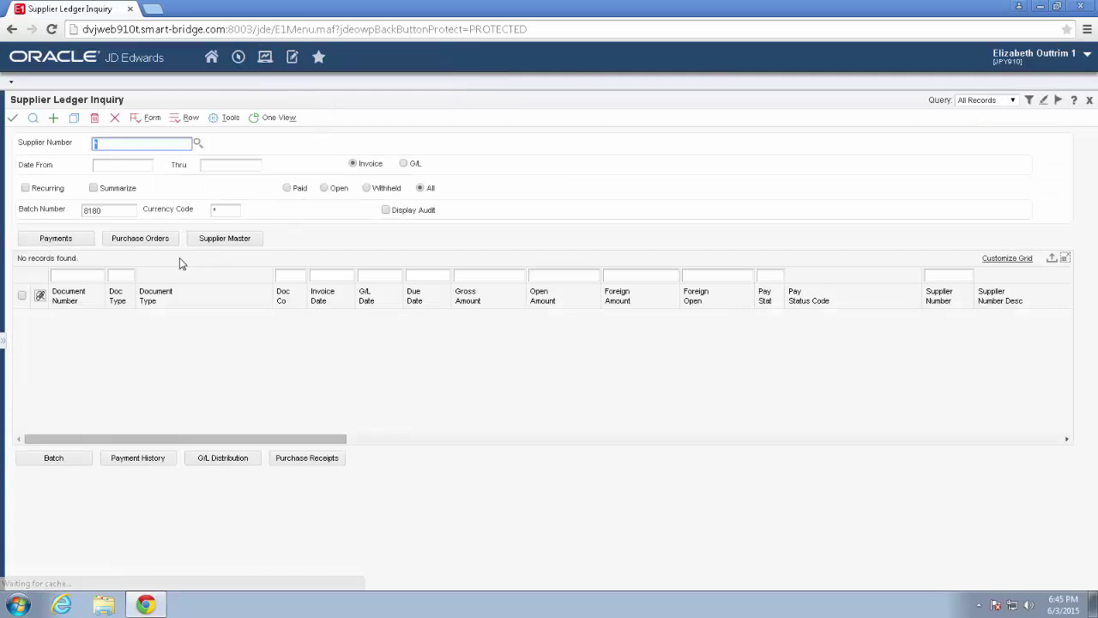
pyautogui.click(53, 118)
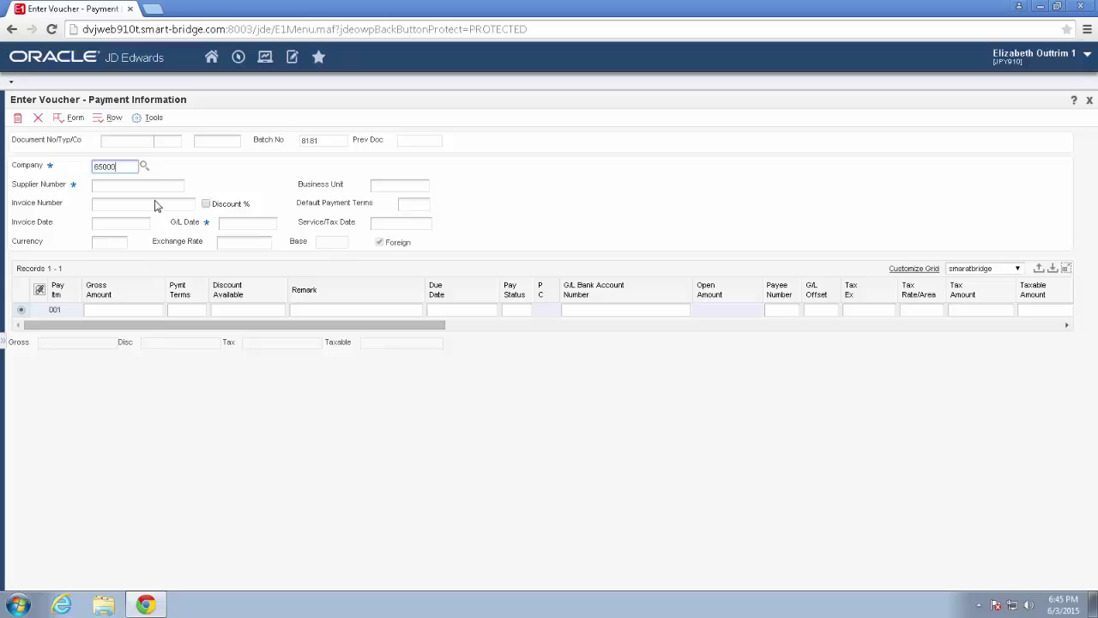
pyautogui.click(144, 187)
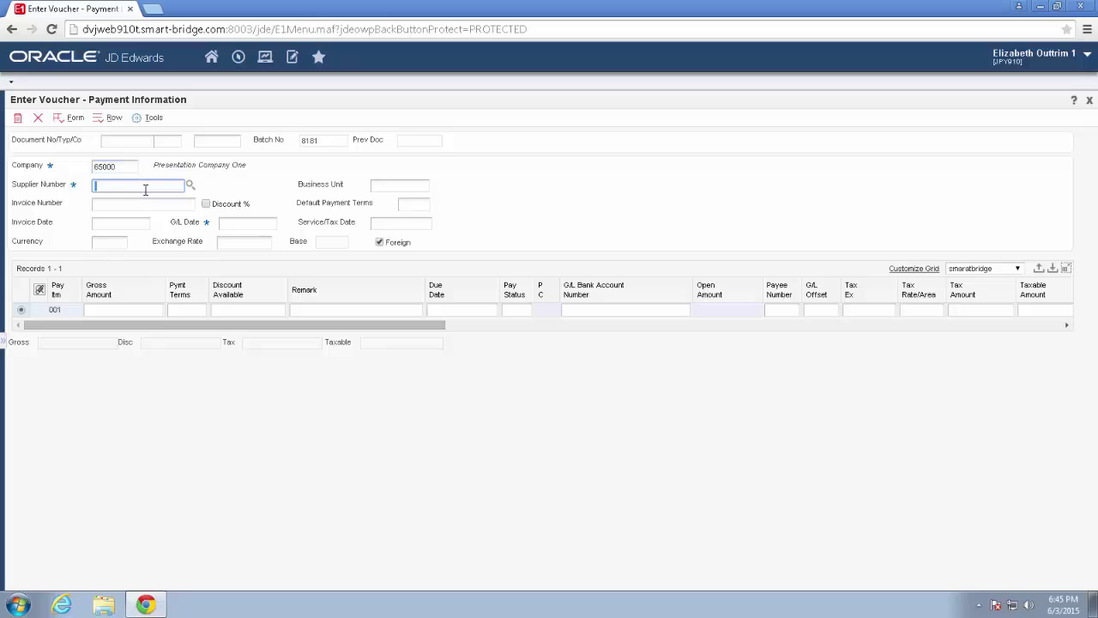
pyautogui.write('64040')
pyautogui.click(141, 206)
pyautogui.write('iccc')
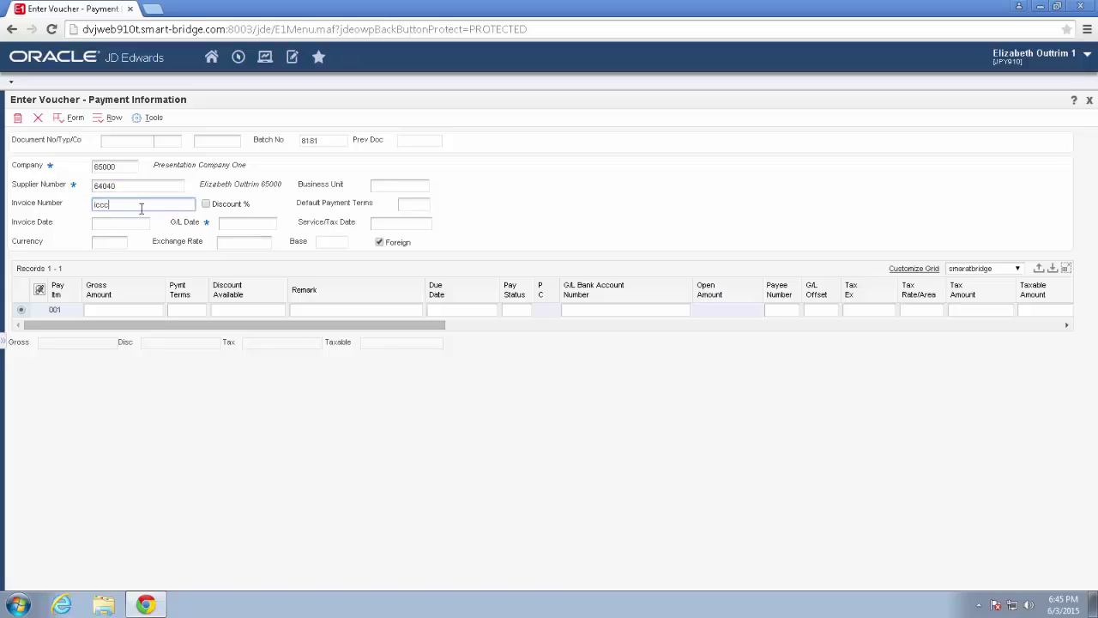
pyautogui.write('352')
pyautogui.click(251, 221)
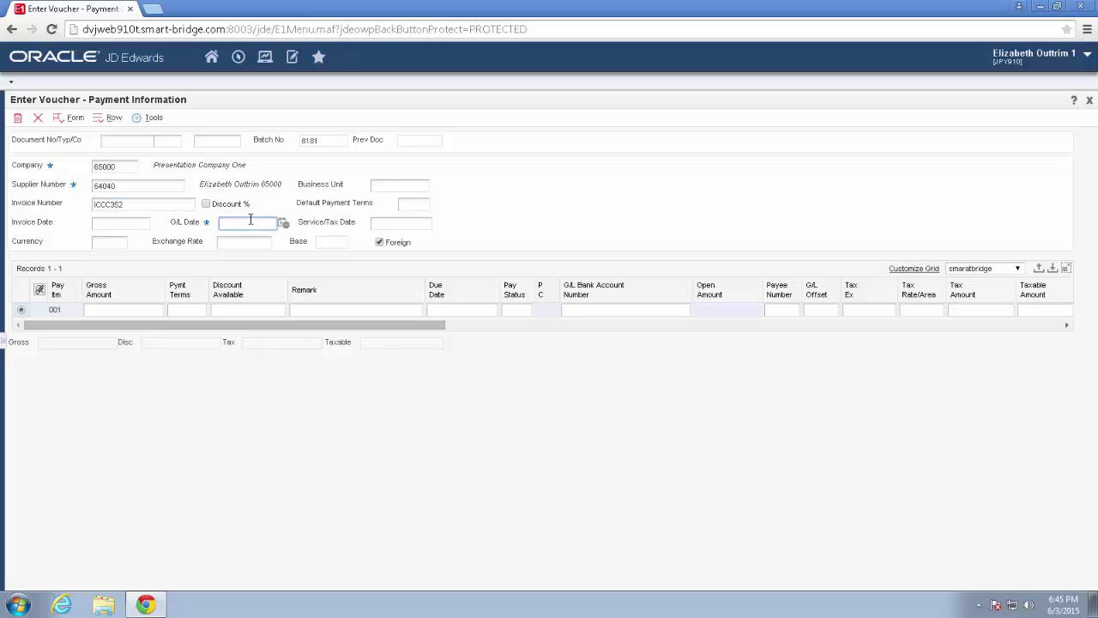
pyautogui.write('3/15/15/15')
# Step: Enter a gross amount of 45,000 on the first pay item, check its G/L bank account and accept the payment information
pyautogui.click(144, 312)
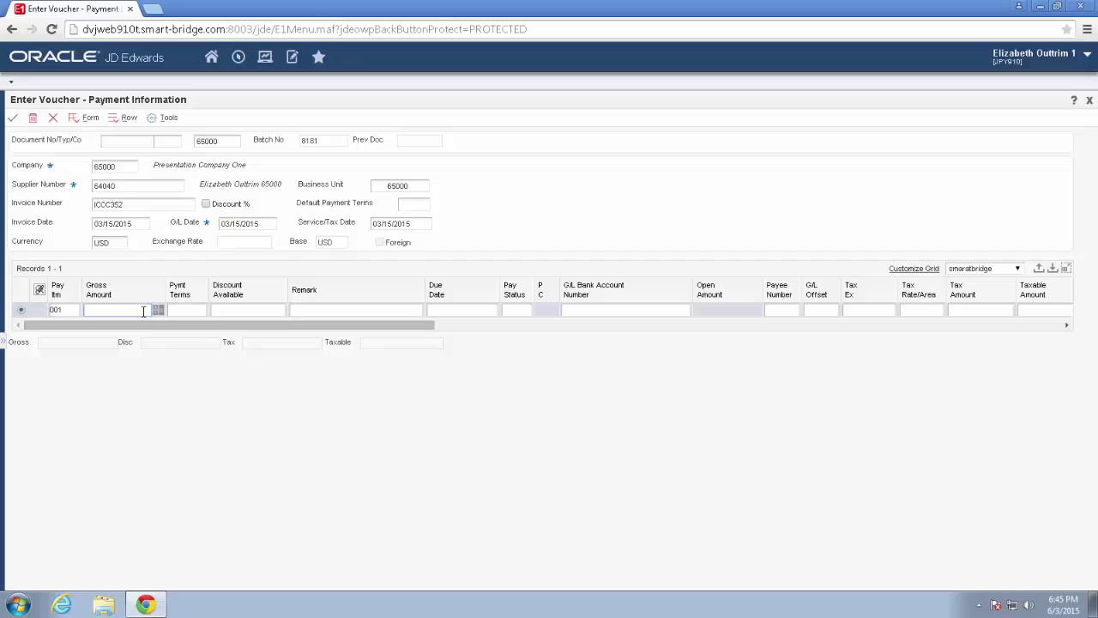
pyautogui.write('15000')
pyautogui.press('Down')
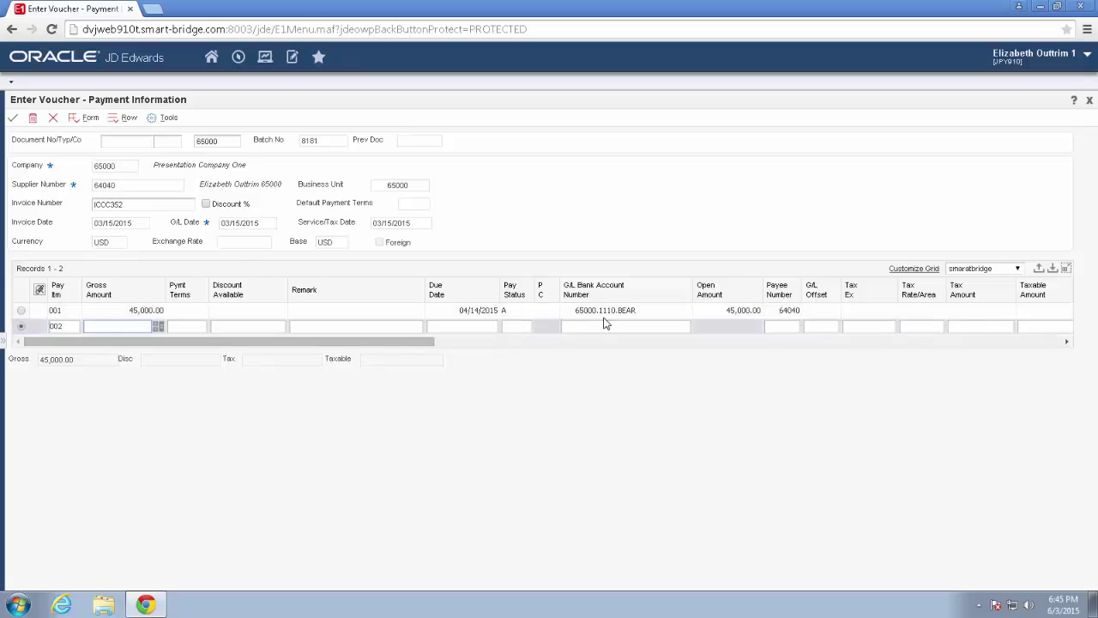
pyautogui.click(649, 314)
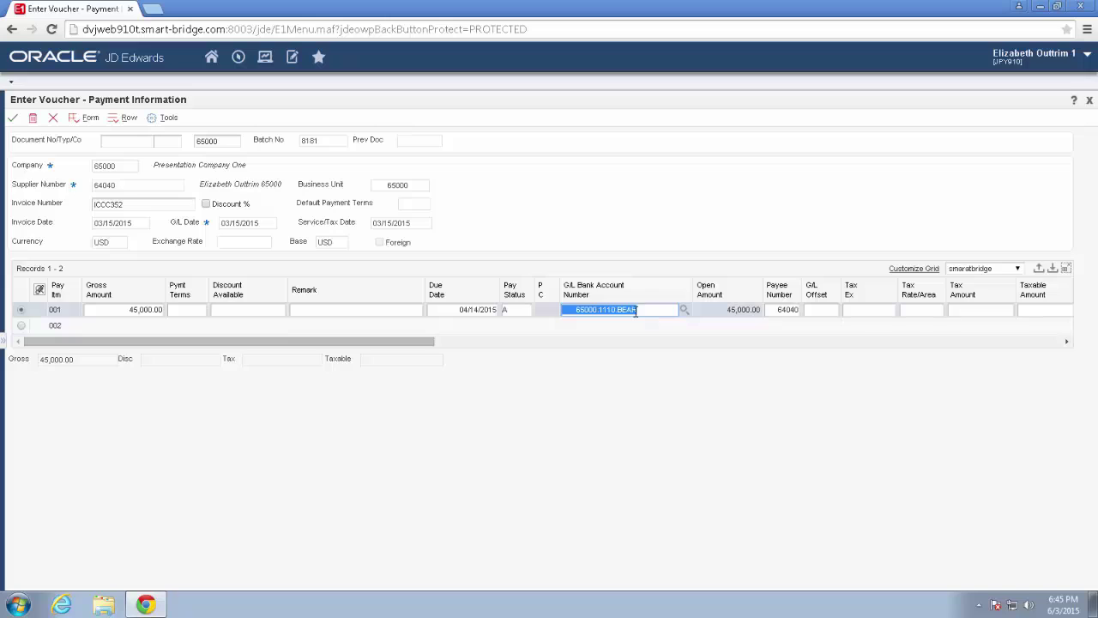
pyautogui.click(109, 170)
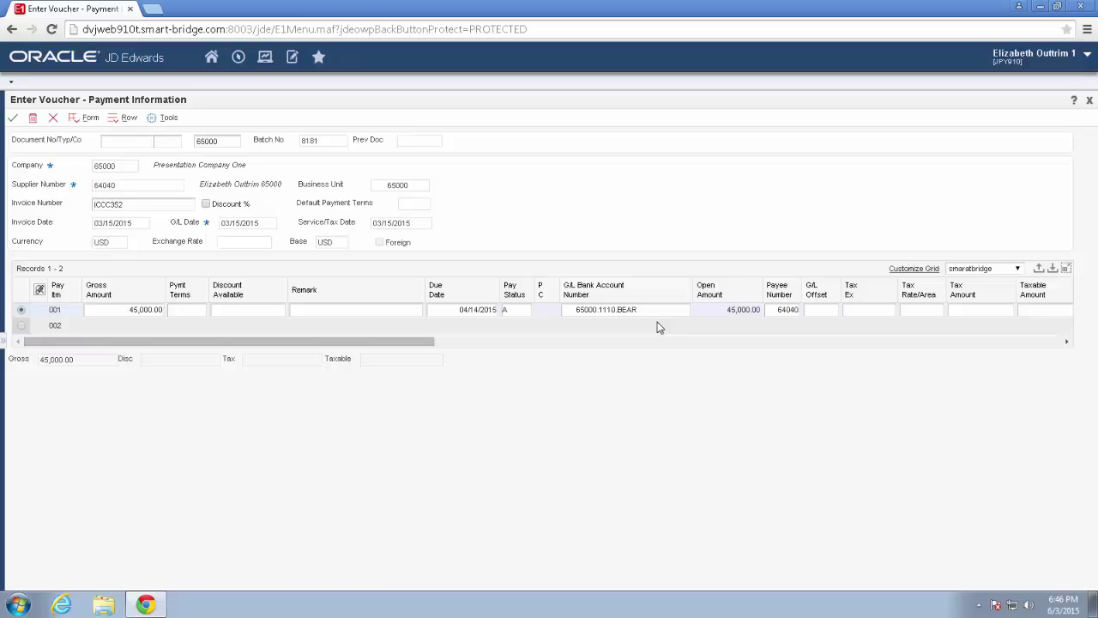
pyautogui.click(13, 118)
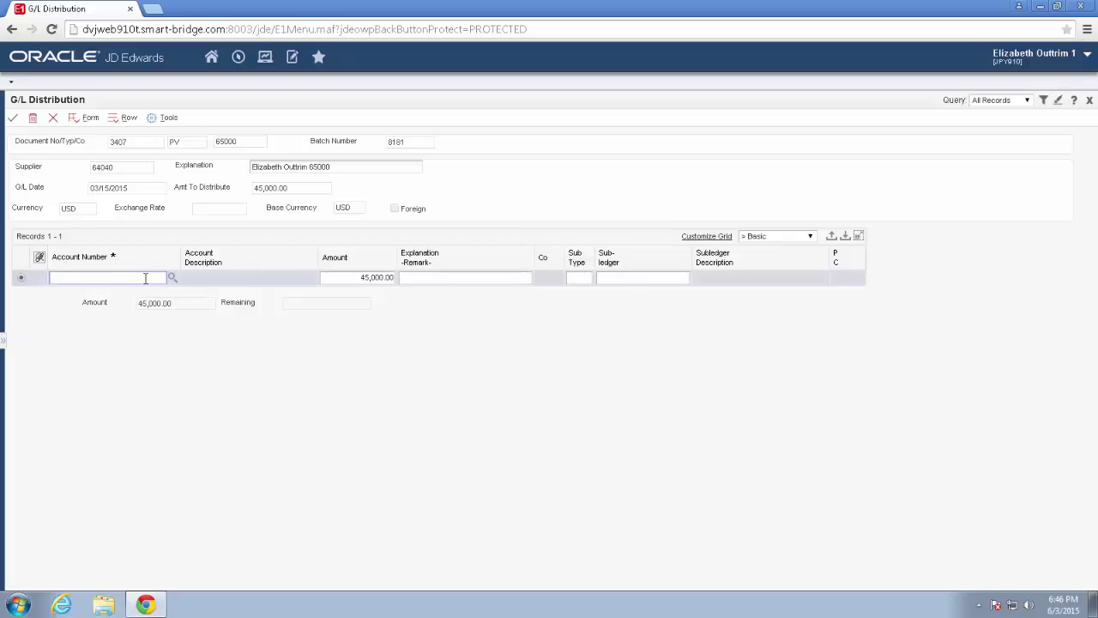
# Step: Try to distribute the 45,000 to account 65510.4111, expand the issue's details and cancel the distribution
pyautogui.write('65510.4111')
pyautogui.press('Return')
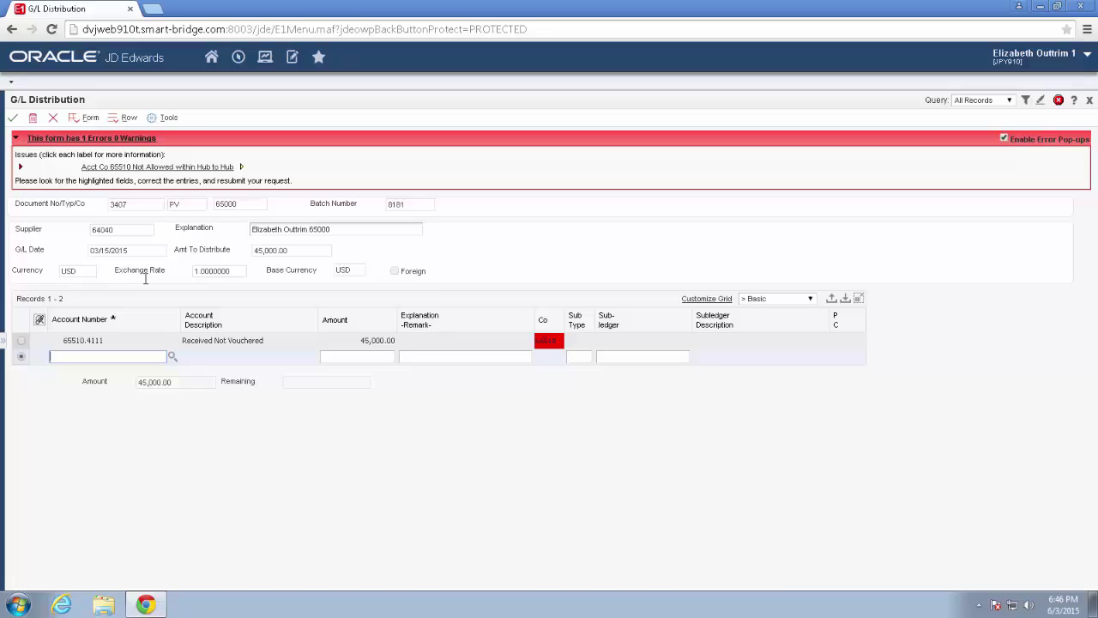
pyautogui.click(215, 169)
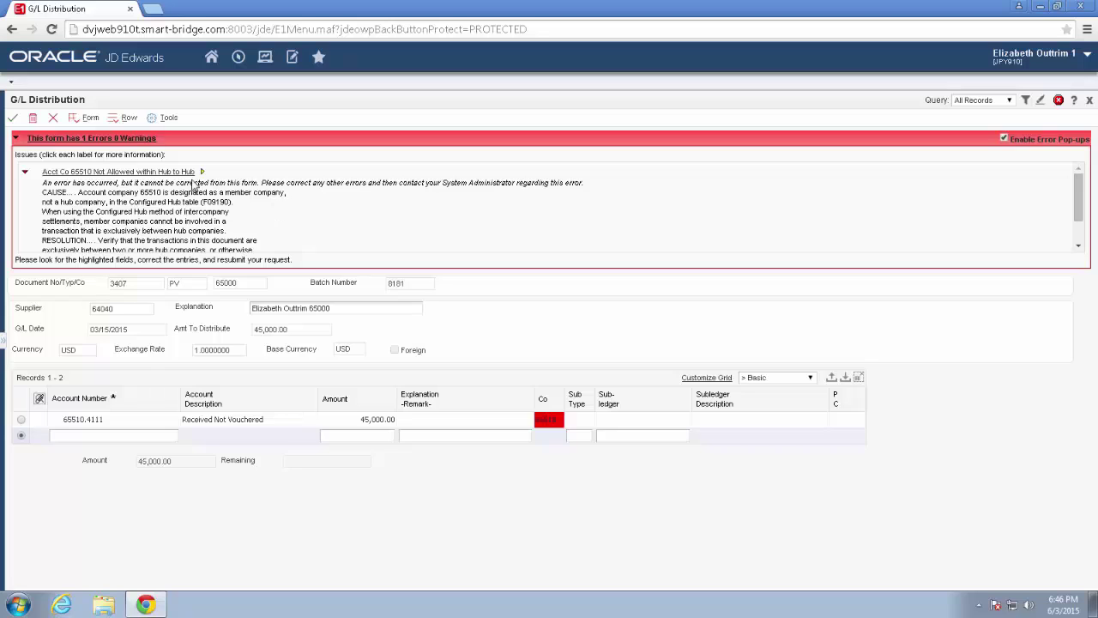
pyautogui.click(53, 119)
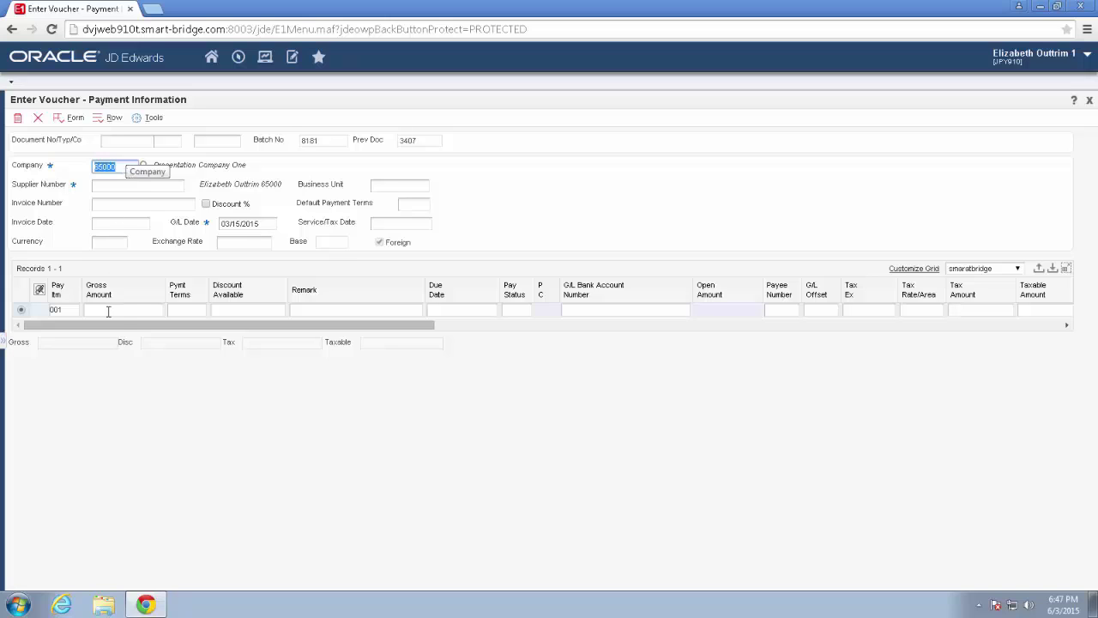
# Step: Fill in another company 65000 voucher with the same supplier number and invoice number ICCC352
pyautogui.click(135, 188)
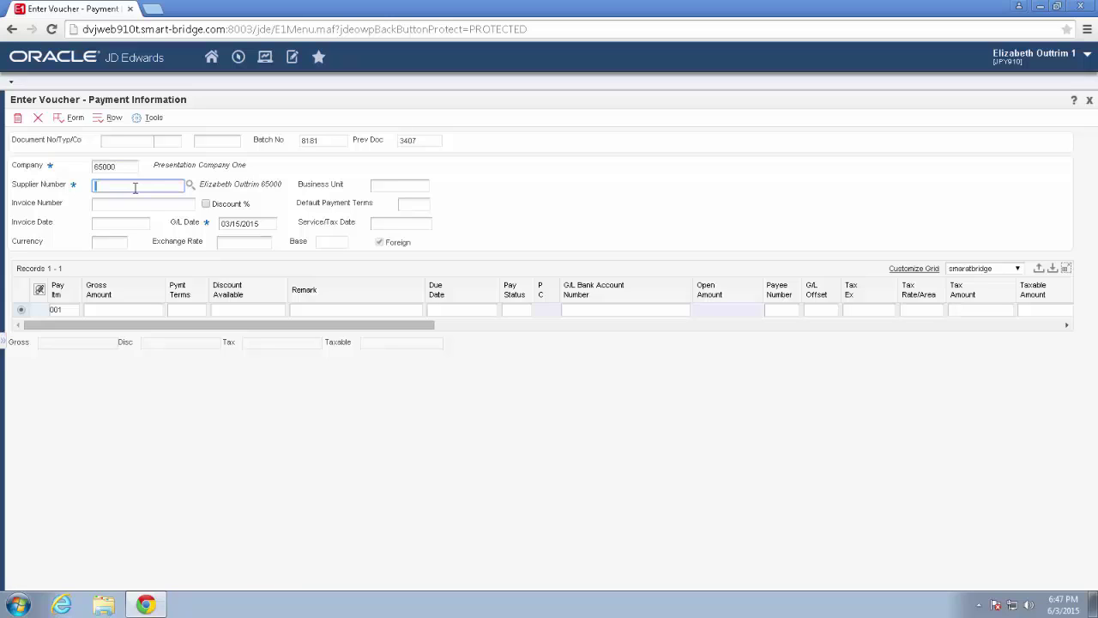
pyautogui.write('65')
pyautogui.press('BackSpace')
pyautogui.write('4040')
pyautogui.click(114, 204)
pyautogui.write('ic')
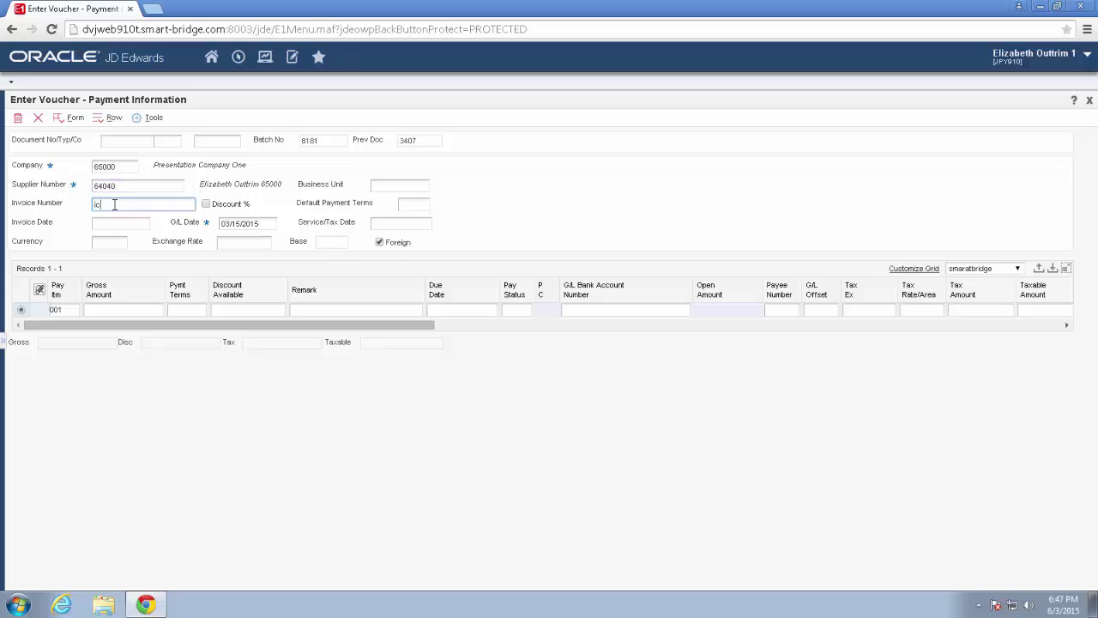
pyautogui.write('cc302')
# Step: Enter a gross amount of 45,250 on the first pay item and accept the payment information
pyautogui.click(108, 311)
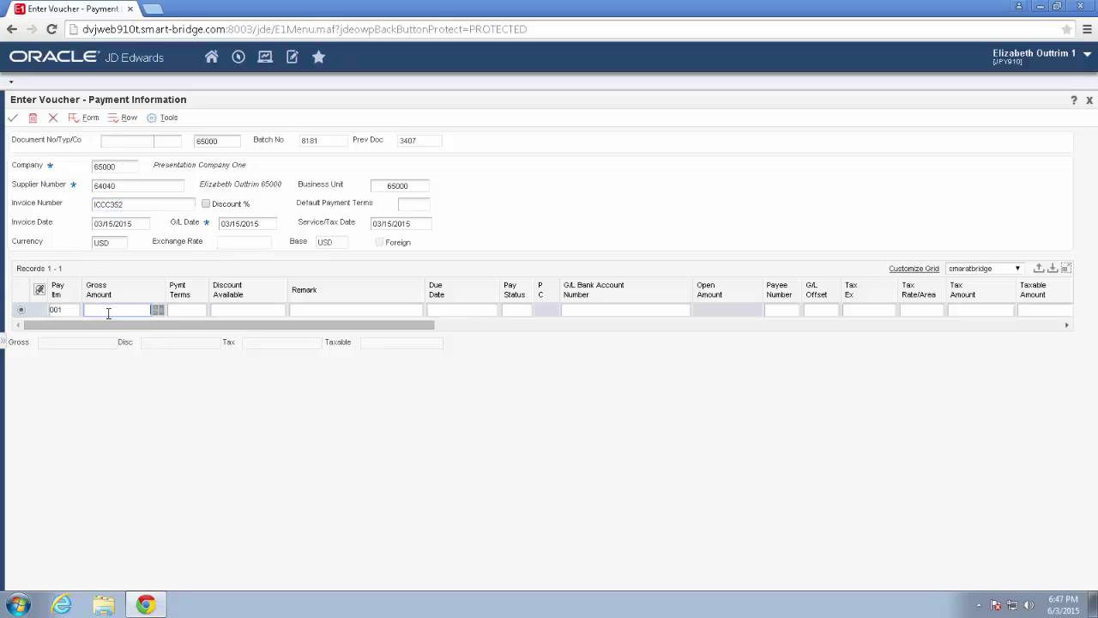
pyautogui.write('45250')
pyautogui.press('Tab')
pyautogui.click(134, 327)
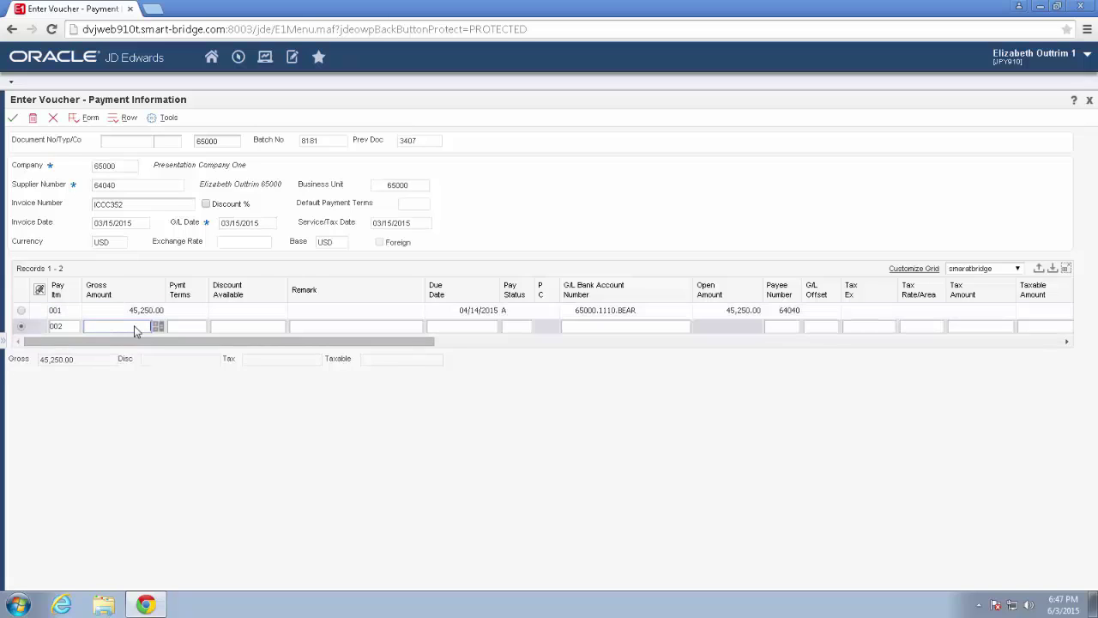
pyautogui.click(11, 118)
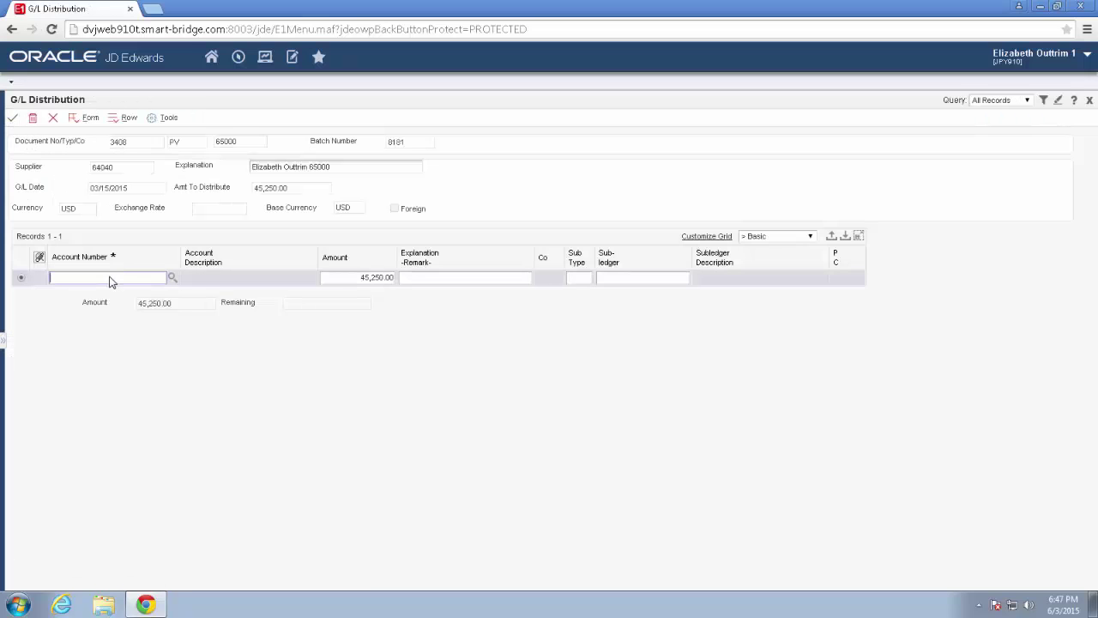
# Step: Try to distribute the 45,250 to hub company account 65500.4111 and cancel the distribution
pyautogui.write('65500.4111')
pyautogui.press('Down')
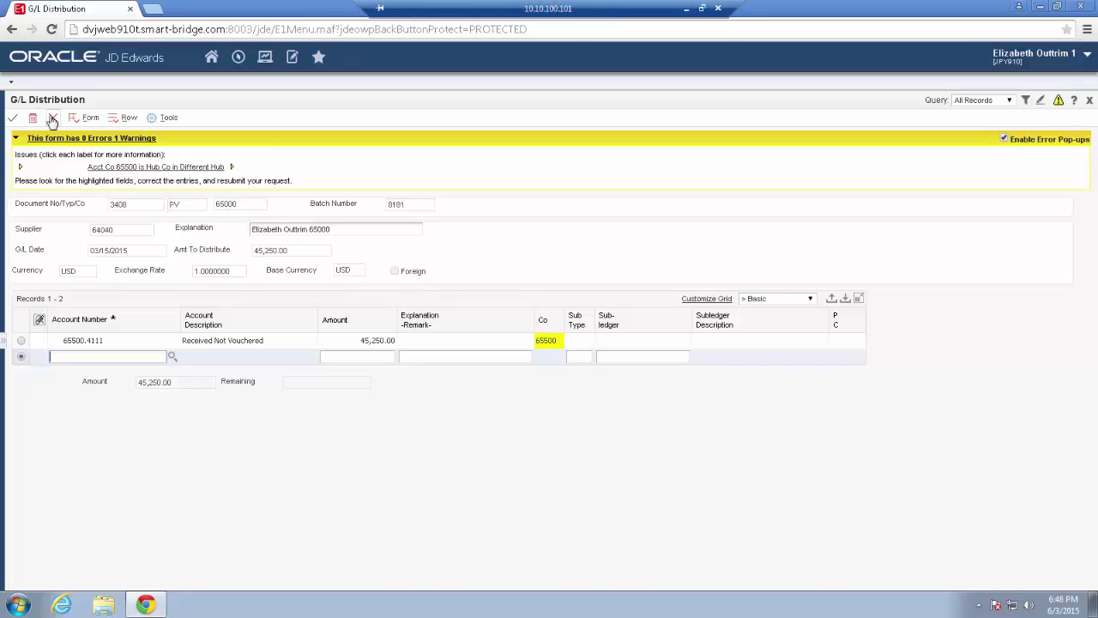
pyautogui.click(52, 119)
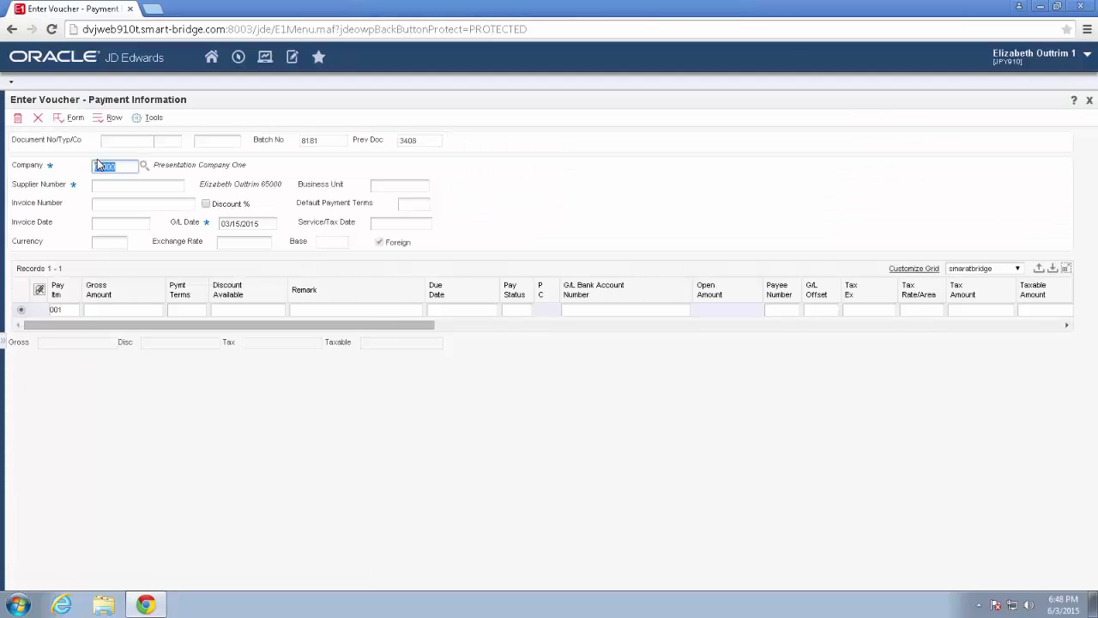
# Step: Set the new voucher's company to 65020 and enter the same supplier number with invoice number ICCC352
pyautogui.click(125, 159)
pyautogui.doubleClick(127, 170)
pyautogui.click(127, 169)
pyautogui.press('BackSpace')
pyautogui.press('BackSpace')
pyautogui.write('20')
pyautogui.click(119, 185)
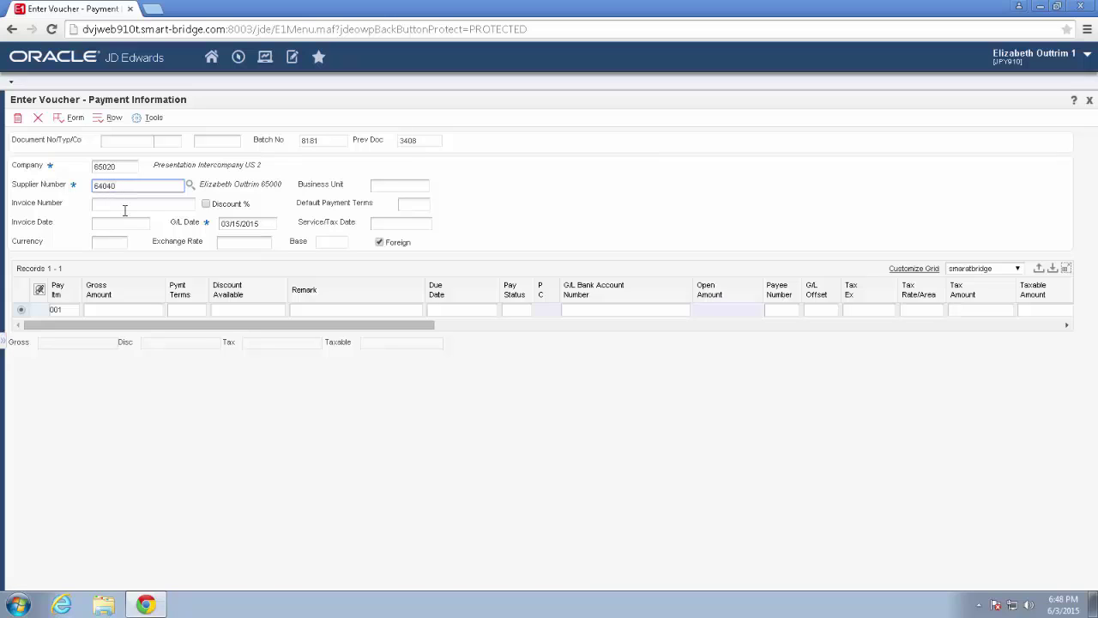
pyautogui.click(129, 204)
pyautogui.write('ic')
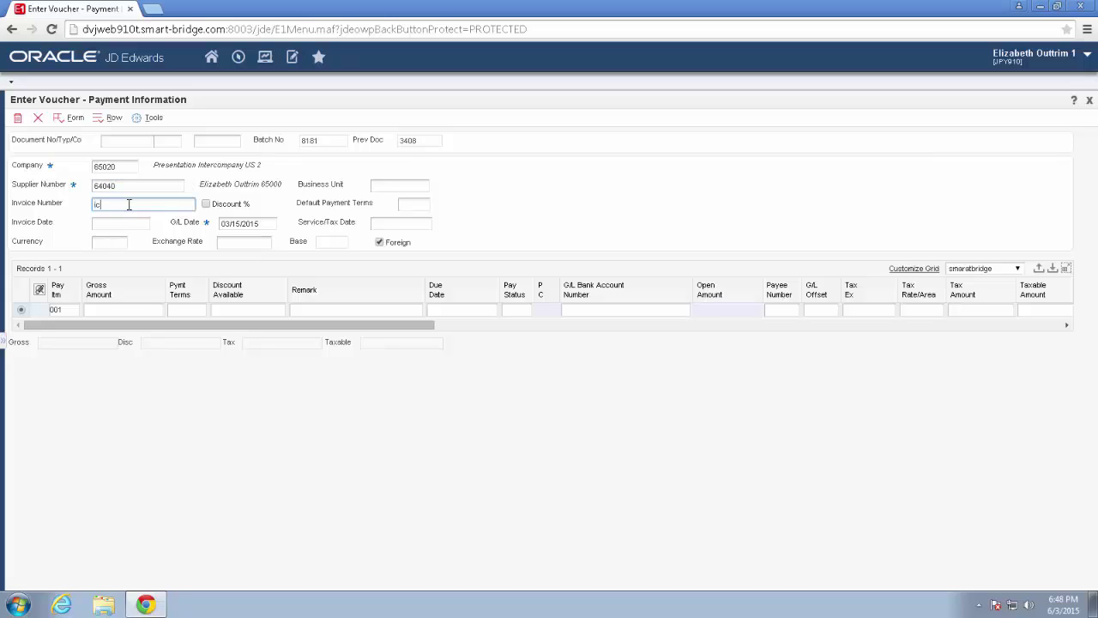
pyautogui.write('cc352')
# Step: Enter a gross amount of 50,000 on the company 65020 voucher and accept the payment information
pyautogui.click(137, 309)
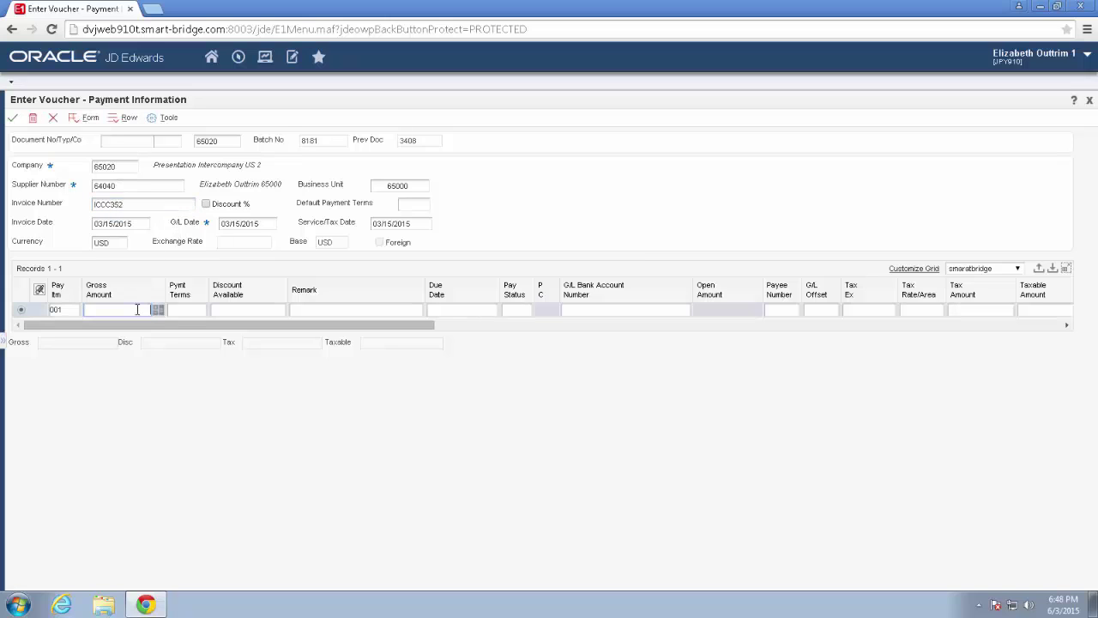
pyautogui.write('50000')
pyautogui.press('Down')
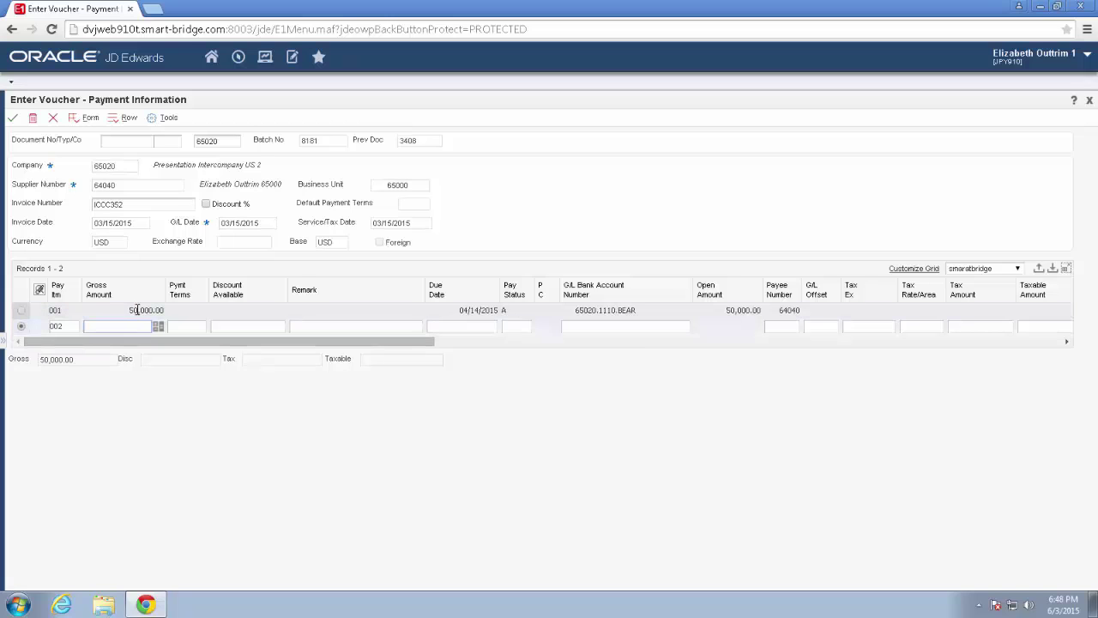
pyautogui.click(13, 121)
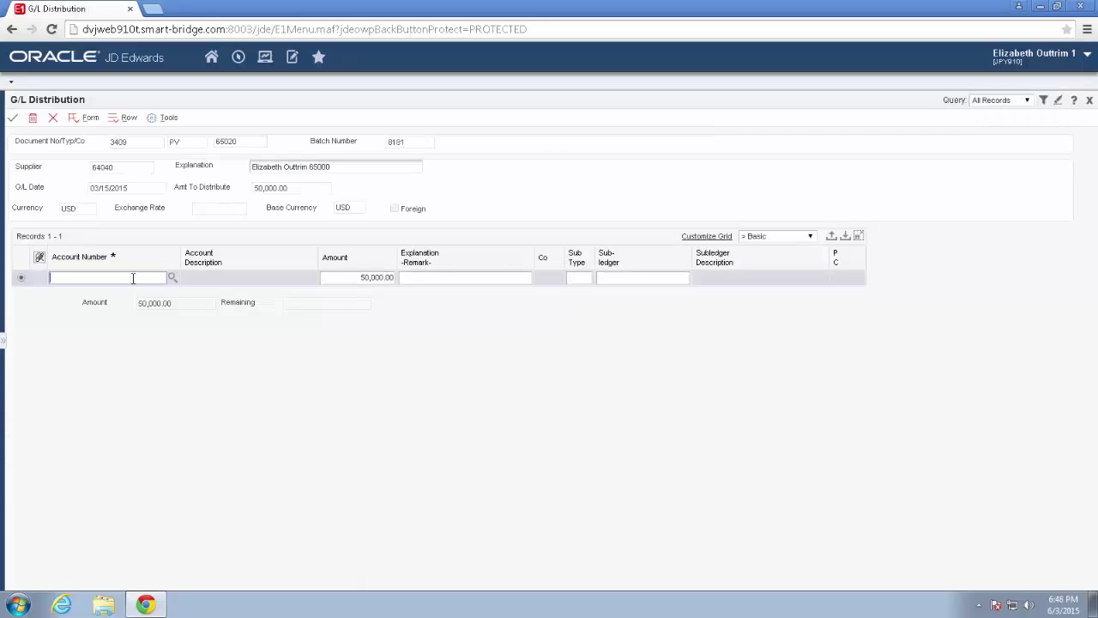
# Step: Try to distribute 10,000 of the company 65020 voucher to account 65500.4111
pyautogui.write('65500')
pyautogui.write('.411')
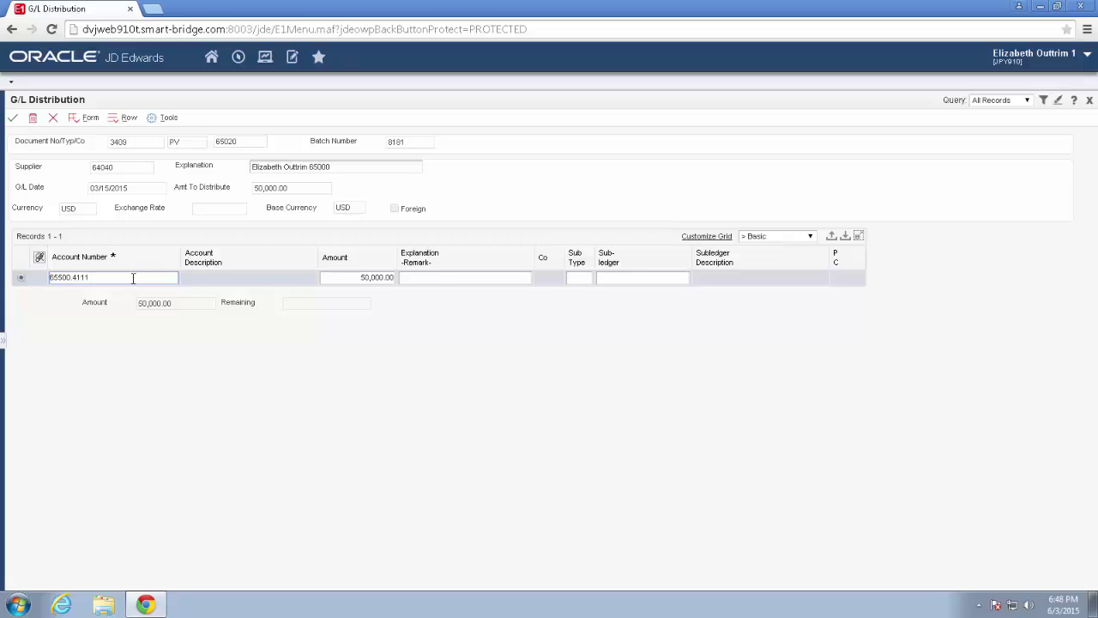
pyautogui.write('1')
pyautogui.press('Tab')
pyautogui.write('1')
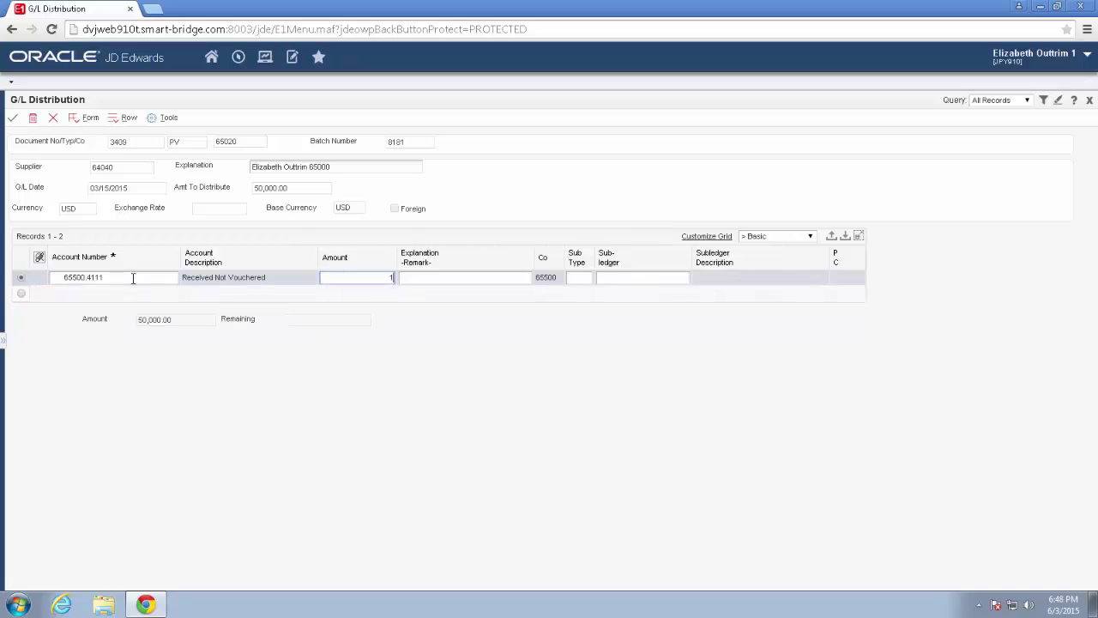
pyautogui.write('0000')
pyautogui.press('Return')
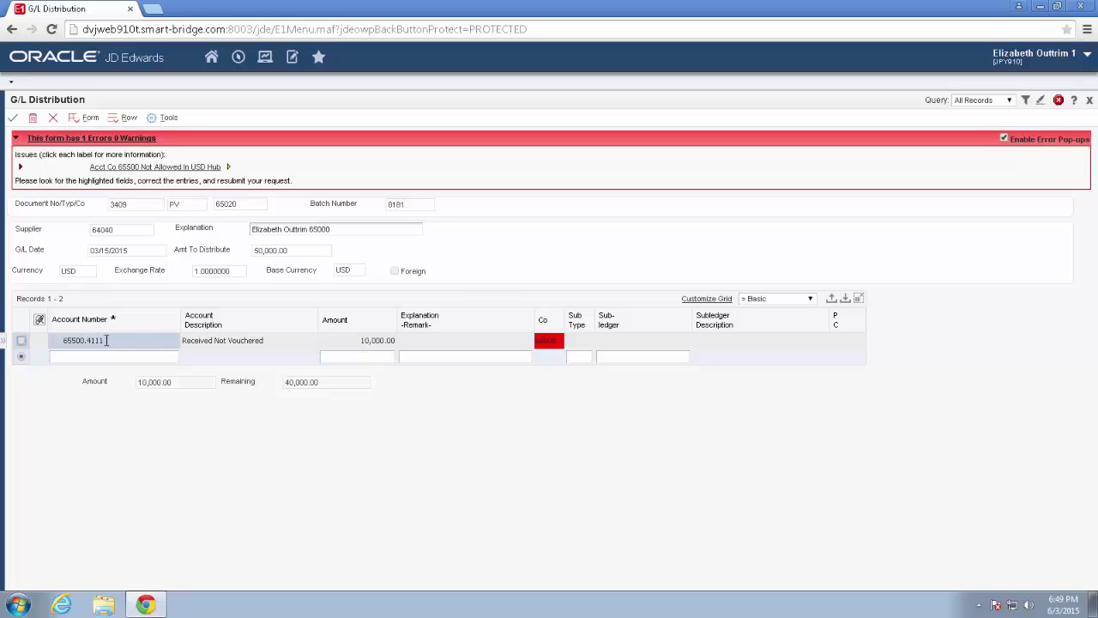
# Step: Try account 65510.4111 on the 10,000 distribution line instead and cancel the distribution
pyautogui.click(105, 341)
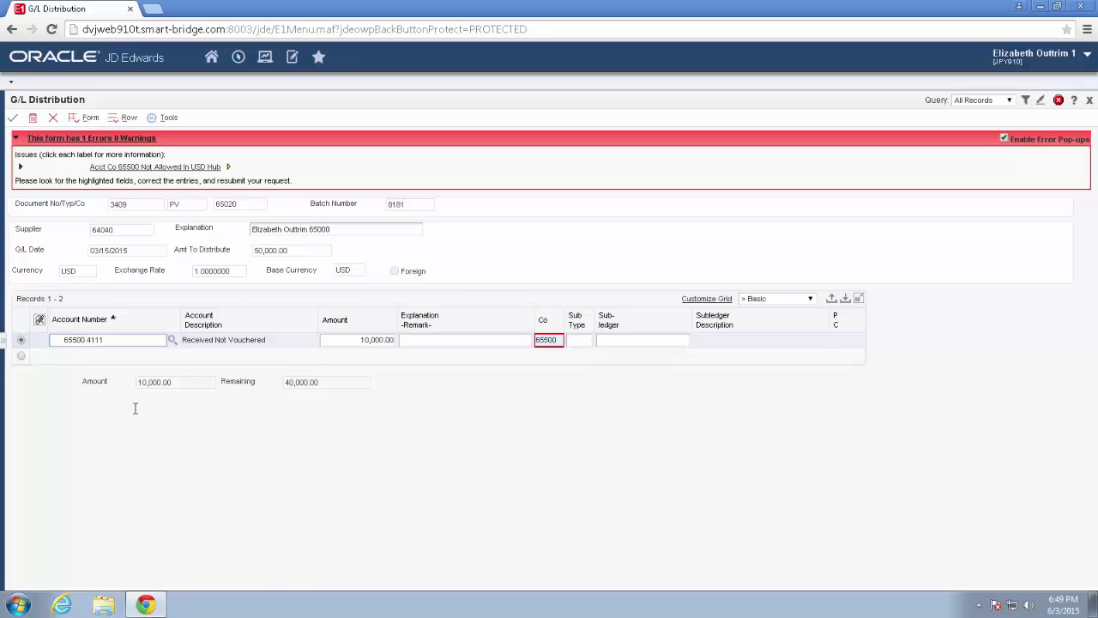
pyautogui.press('BackSpace')
pyautogui.write('1')
pyautogui.press('Down')
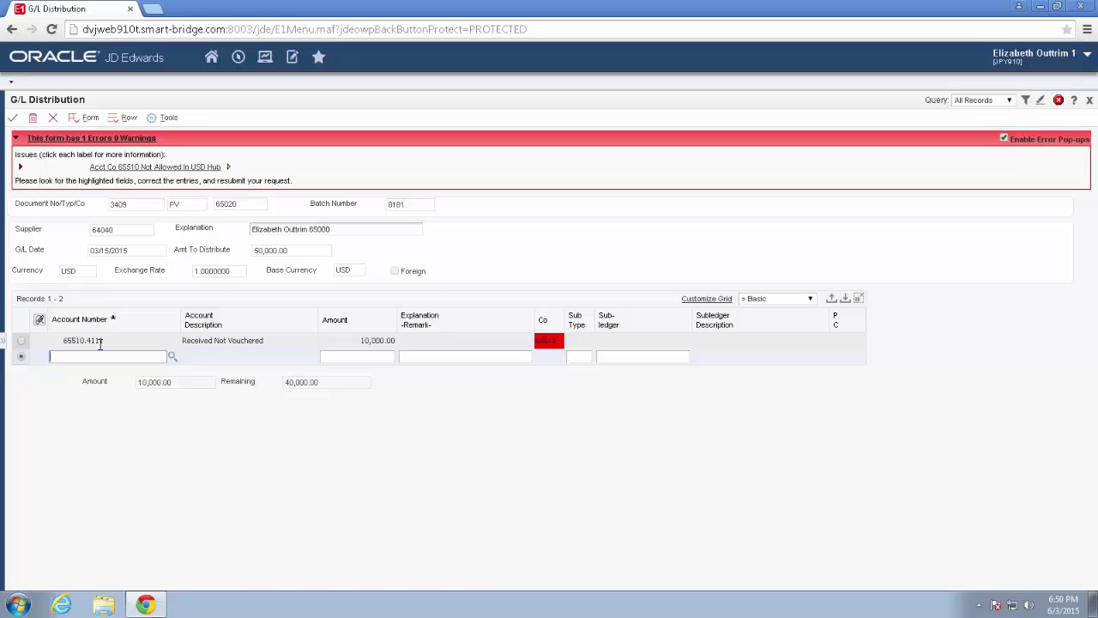
pyautogui.click(52, 118)
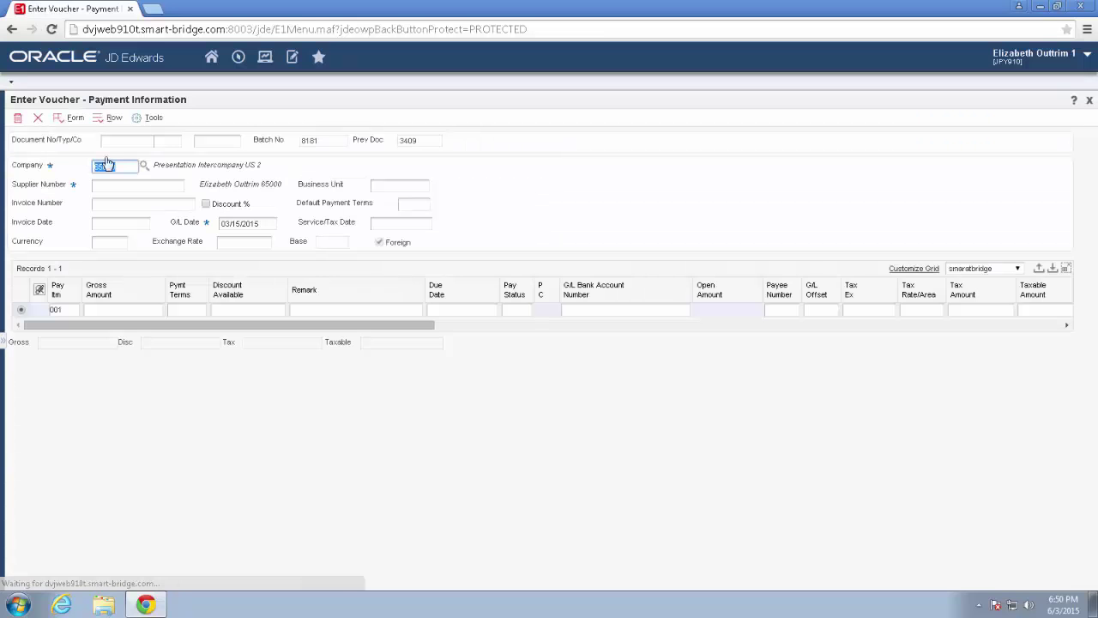
# Step: Leave voucher entry and open Work with Configured Hubs
pyautogui.click(39, 120)
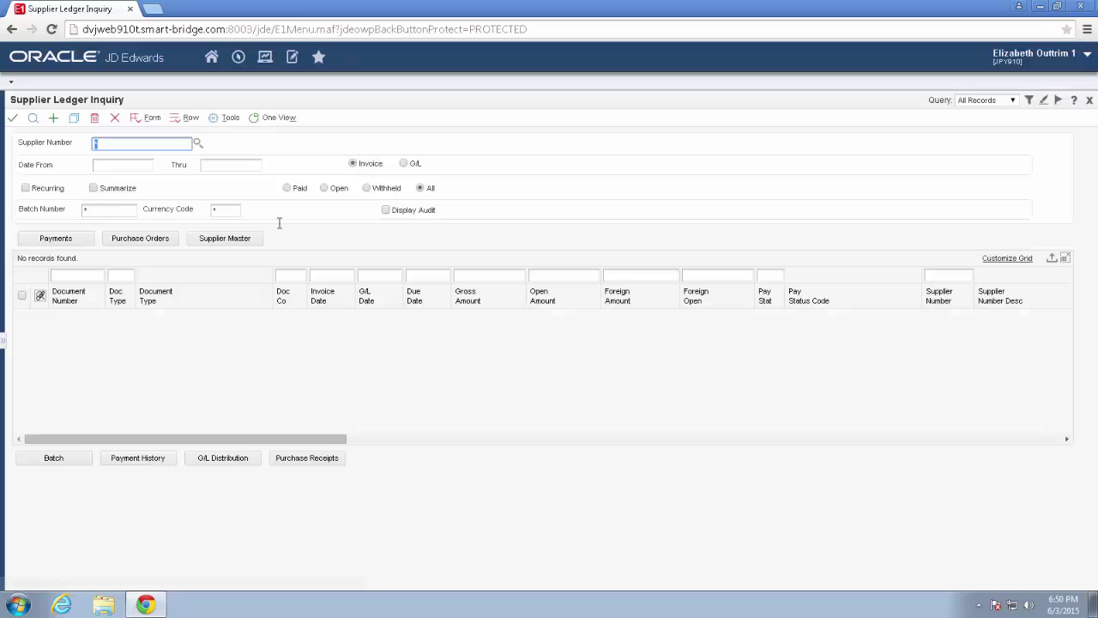
pyautogui.click(265, 57)
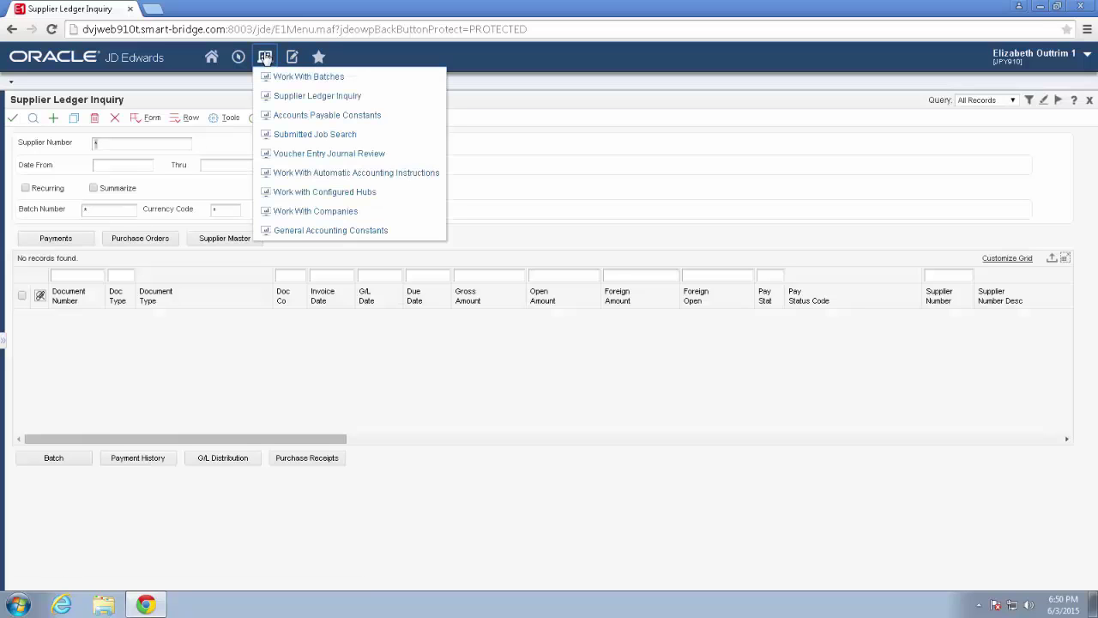
pyautogui.click(345, 196)
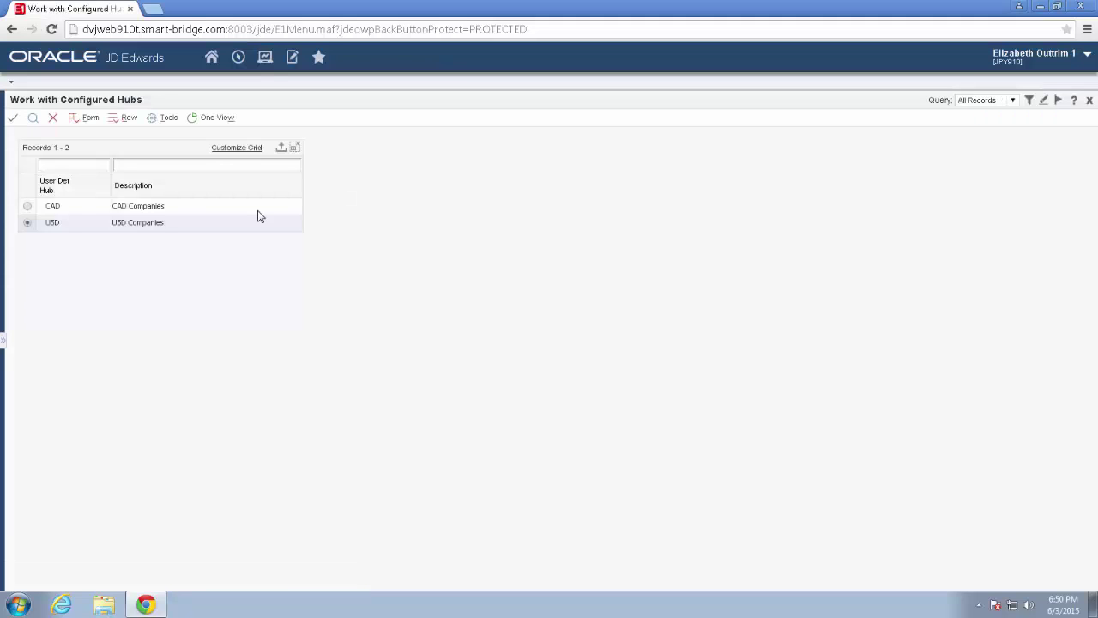
# Step: Set the hub designator of company 65000 to 2 in the USD hub and save the hub members
pyautogui.click(12, 117)
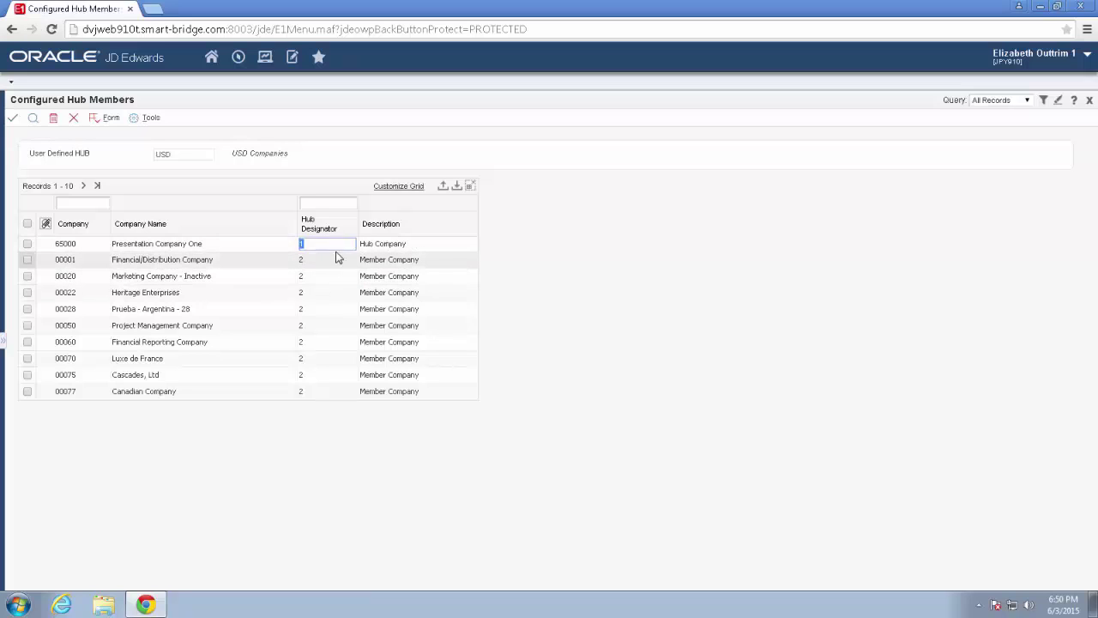
pyautogui.write('2')
pyautogui.click(328, 263)
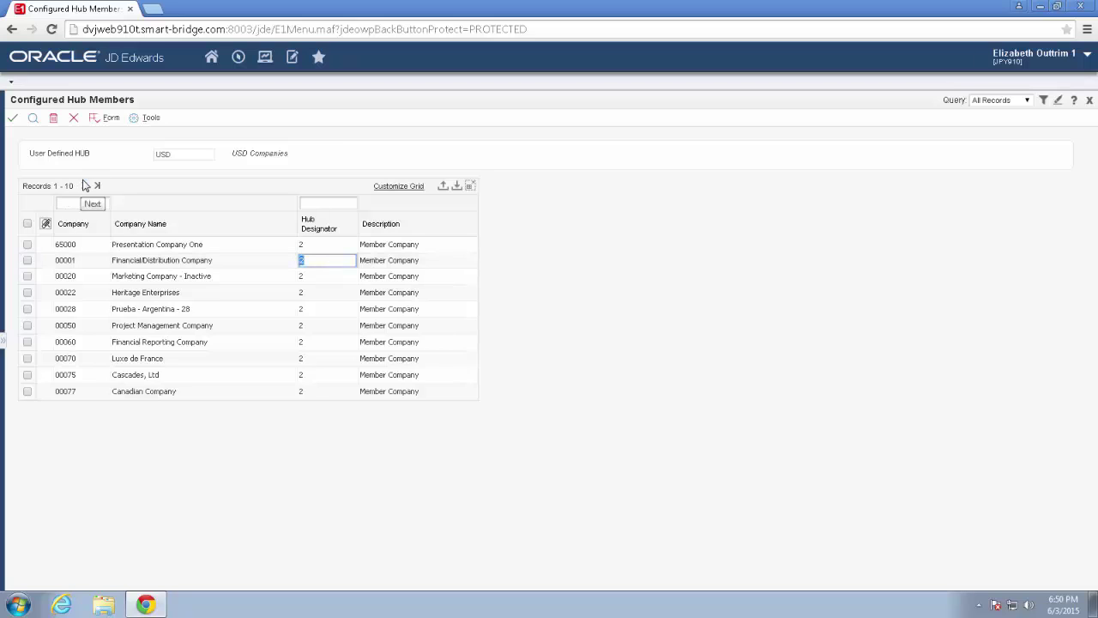
pyautogui.click(13, 120)
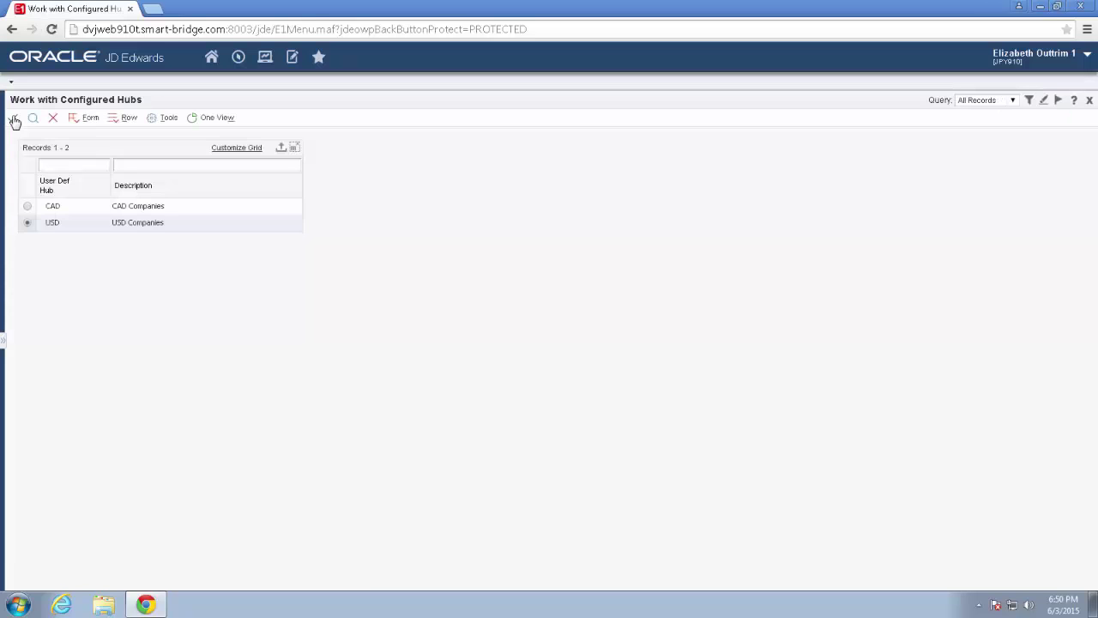
# Step: Set the hub designator of company 65500 to 2 in the CAD hub, save it and close the hub members
pyautogui.click(27, 206)
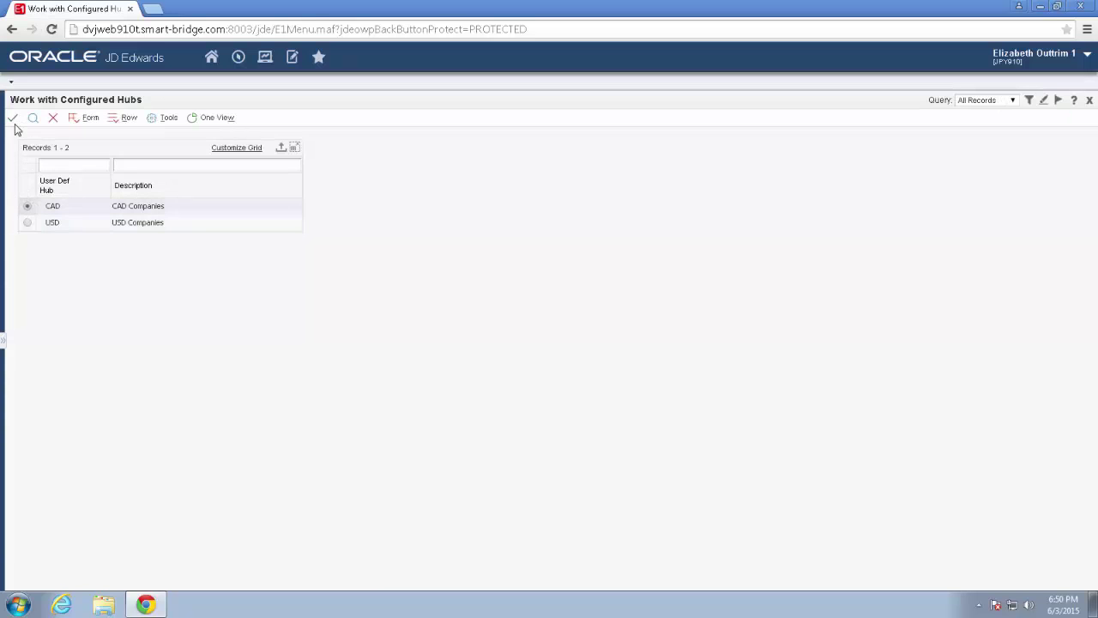
pyautogui.click(12, 119)
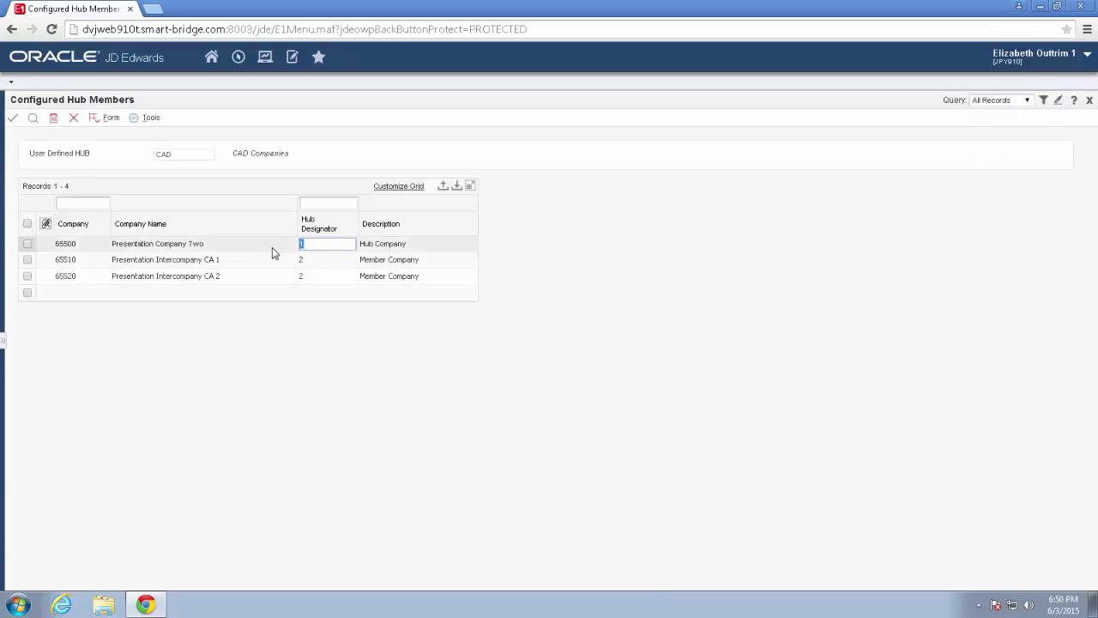
pyautogui.write('2')
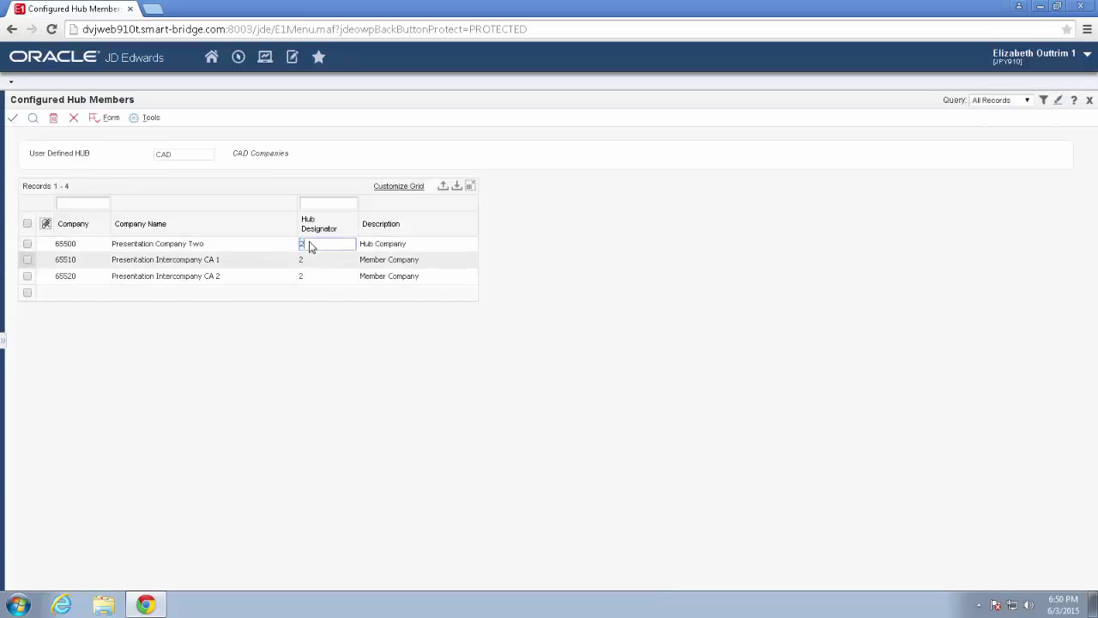
pyautogui.click(13, 120)
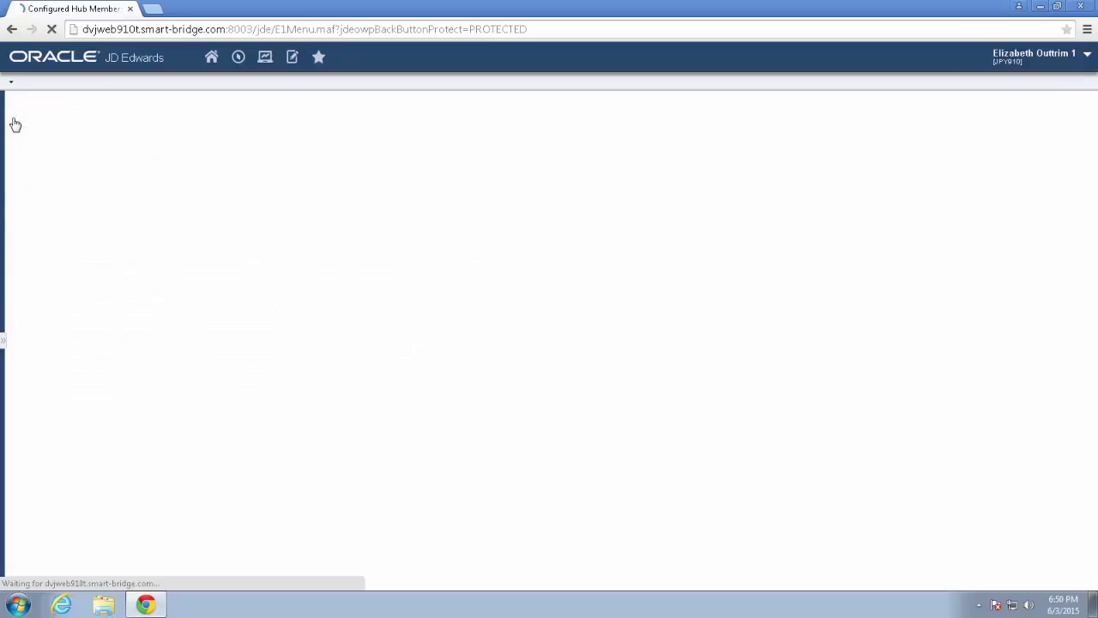
pyautogui.click(13, 120)
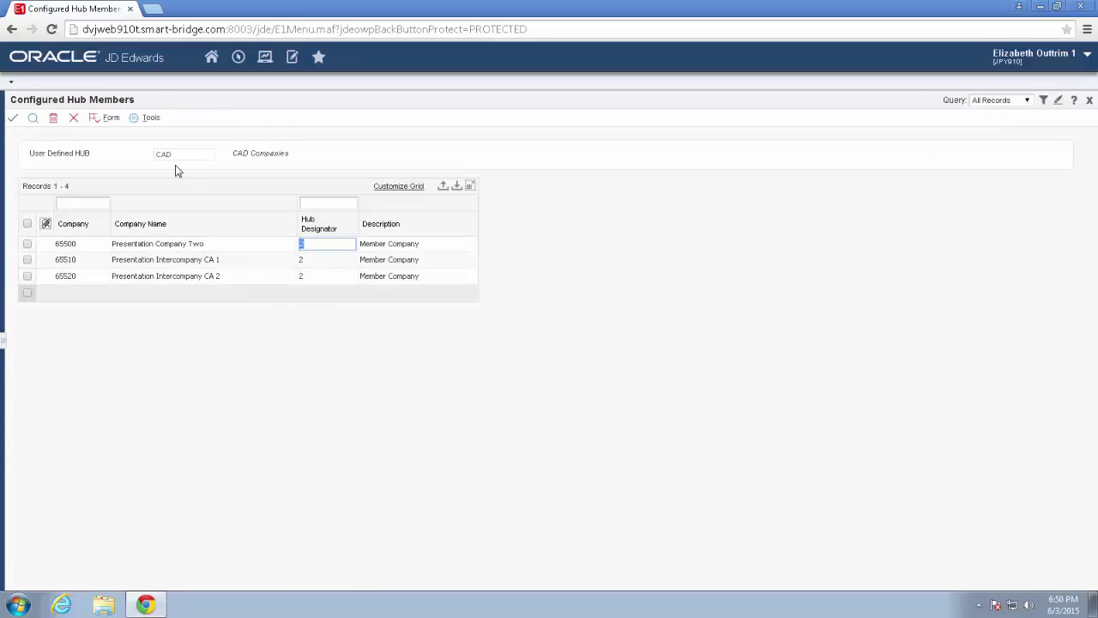
pyautogui.click(74, 118)
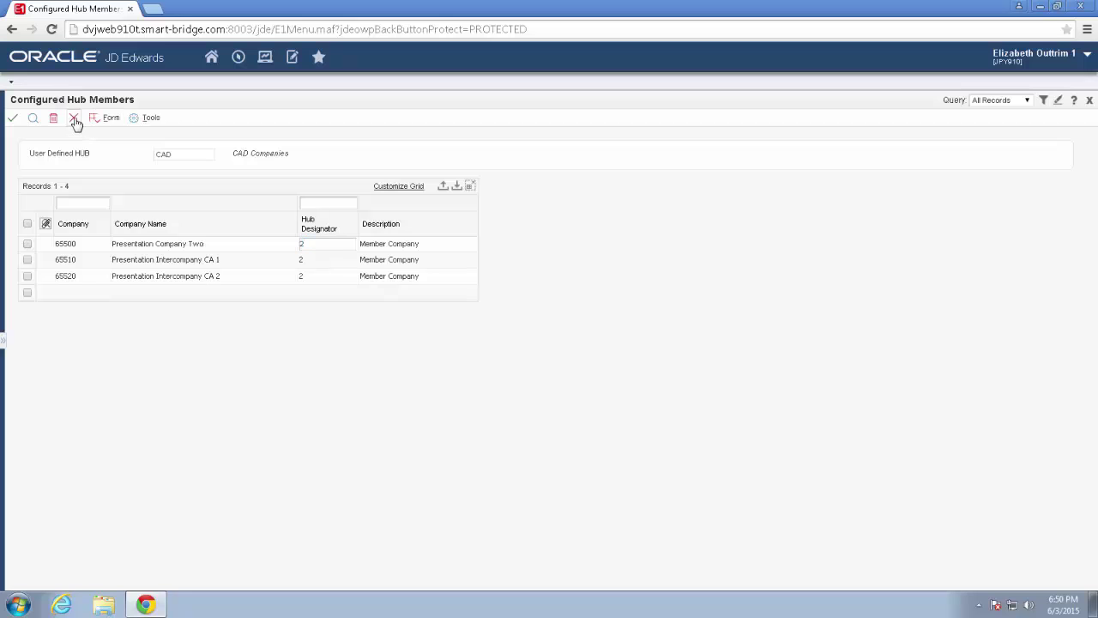
# Step: Return to Supplier Ledger Inquiry and start a new voucher
pyautogui.click(265, 57)
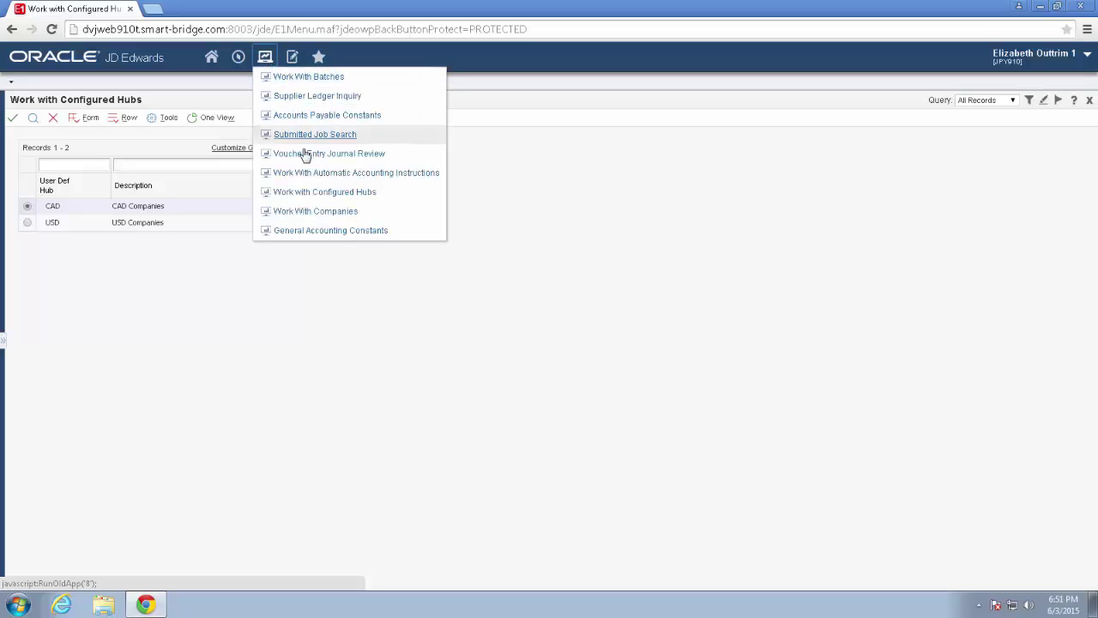
pyautogui.click(314, 96)
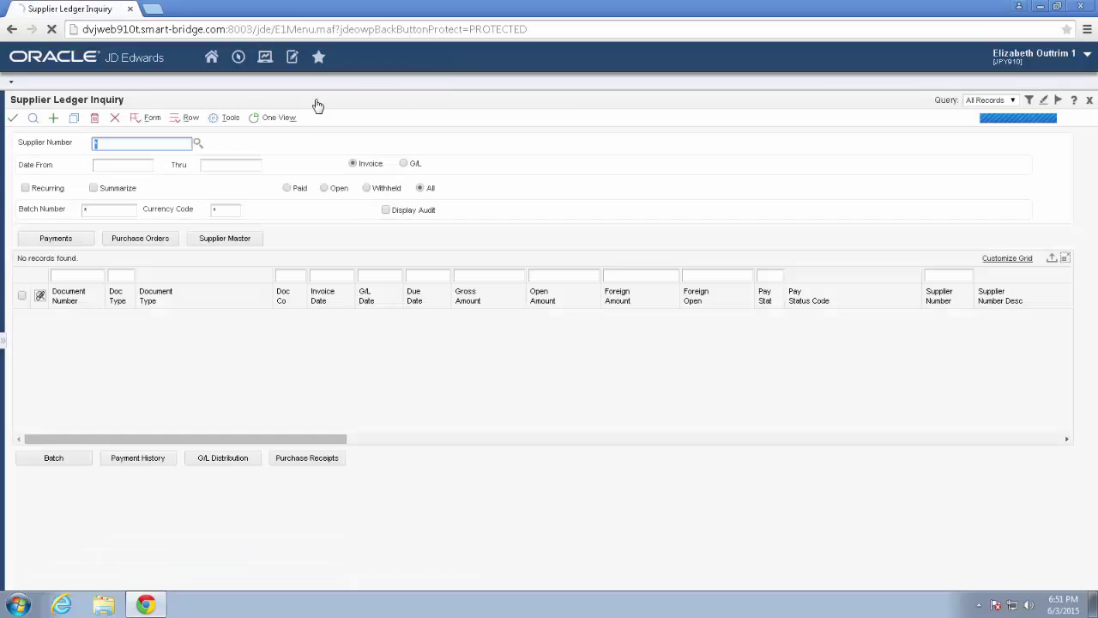
pyautogui.click(53, 121)
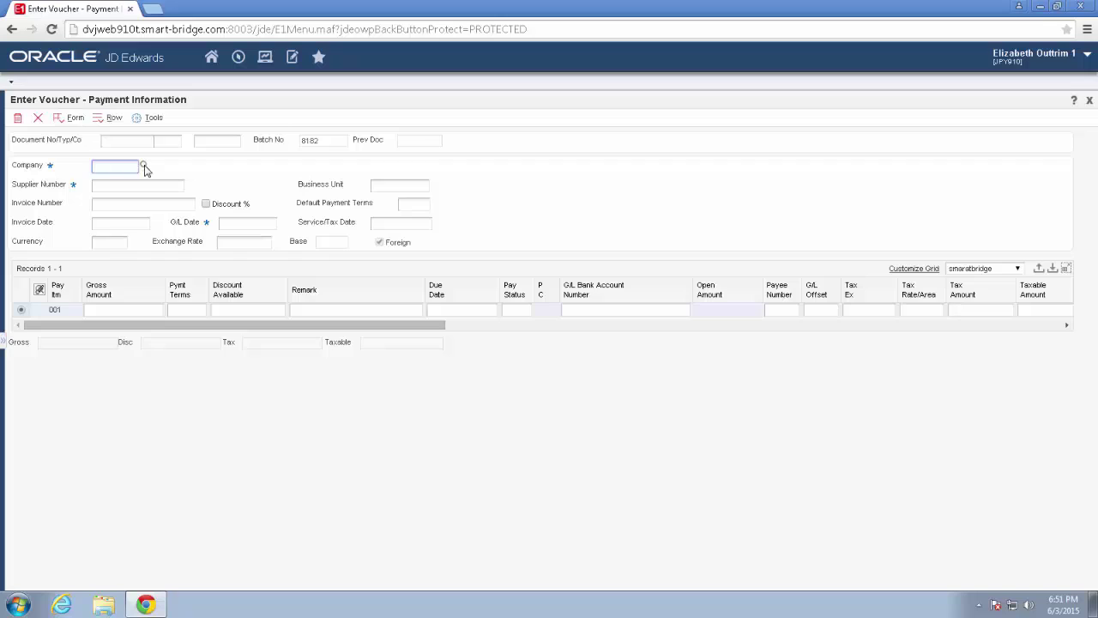
# Step: Fill in the voucher header with company 65500, the supplier number, invoice number ICCC353 and G/L date 3/15/15
pyautogui.write('65500')
pyautogui.click(133, 188)
pyautogui.write('64041')
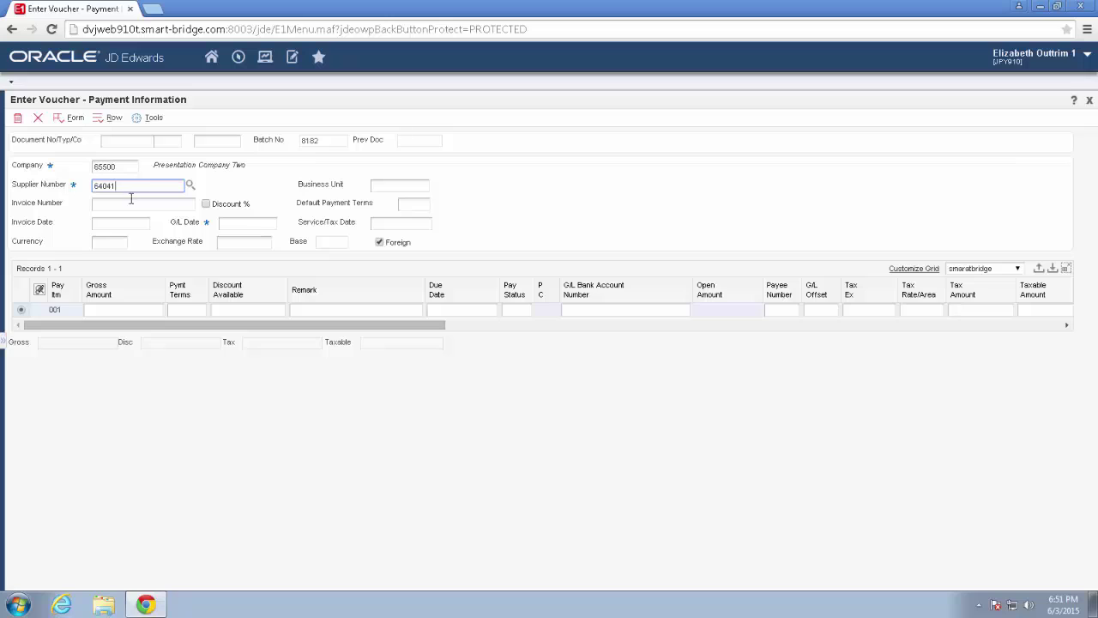
pyautogui.click(128, 204)
pyautogui.write('i')
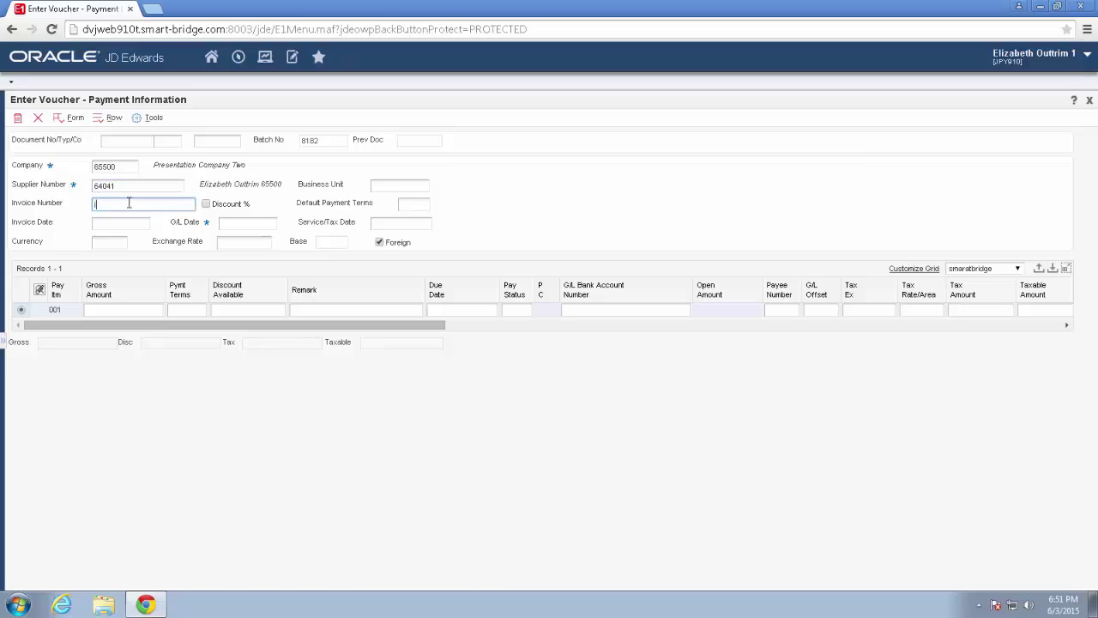
pyautogui.write('ccc353')
pyautogui.click(261, 227)
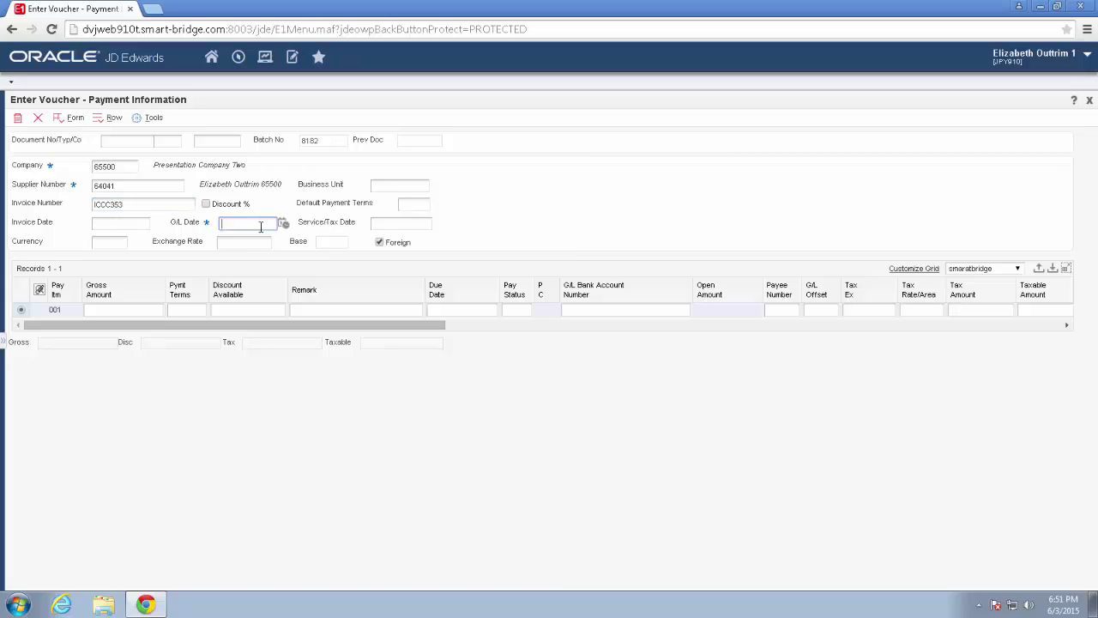
pyautogui.write('3/15/15')
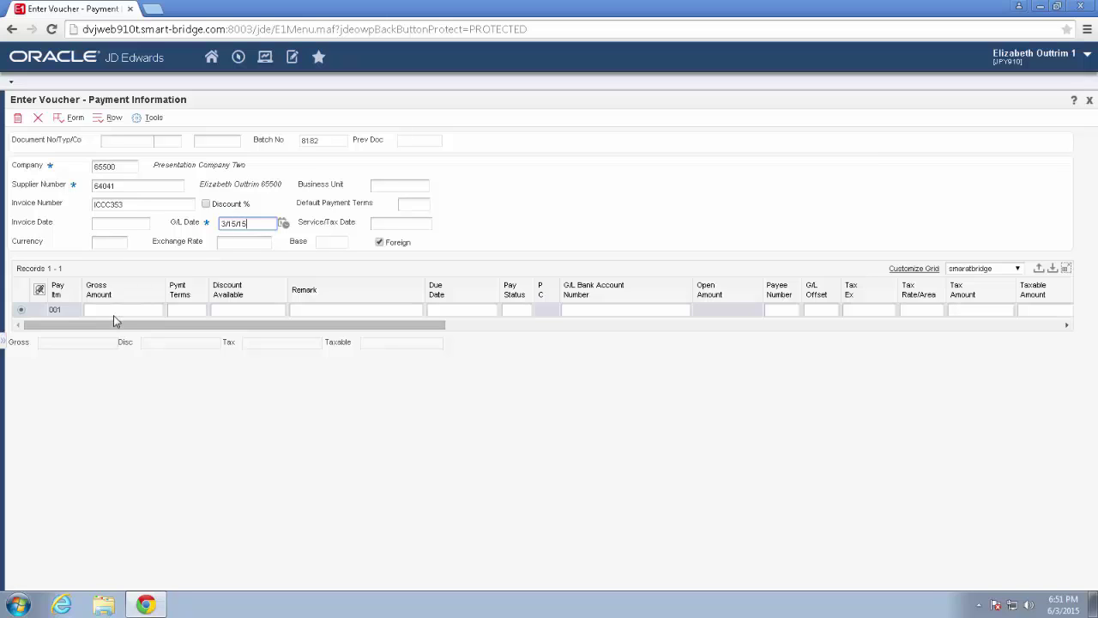
# Step: Enter a gross amount of 75,000 on the company 65500 voucher and accept the payment information
pyautogui.click(114, 311)
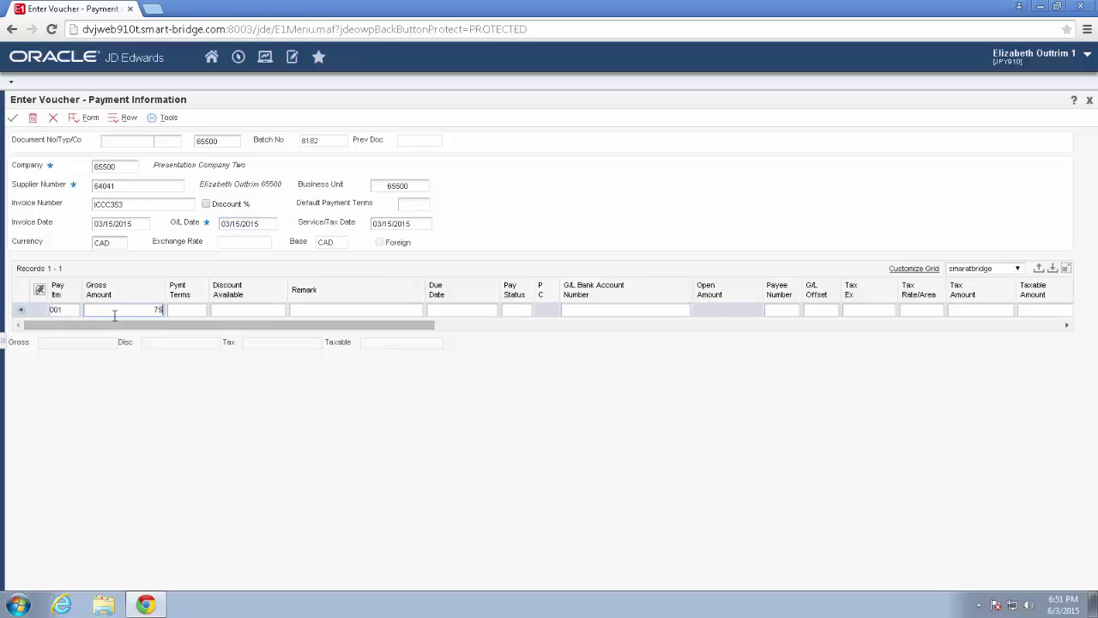
pyautogui.write('75000')
pyautogui.press('Down')
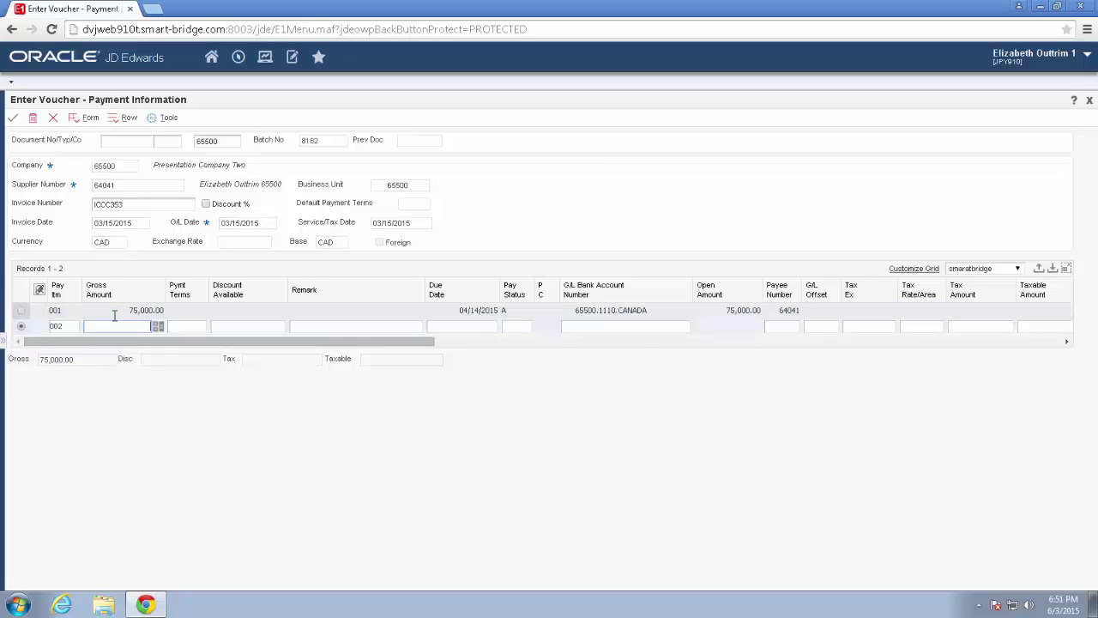
pyautogui.click(613, 312)
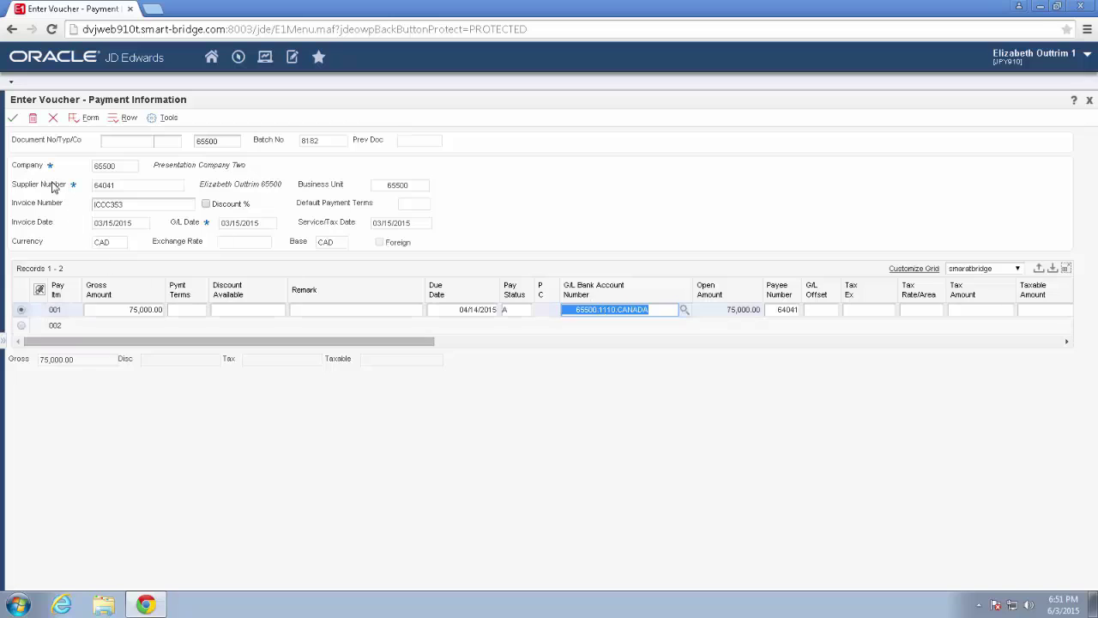
pyautogui.click(14, 118)
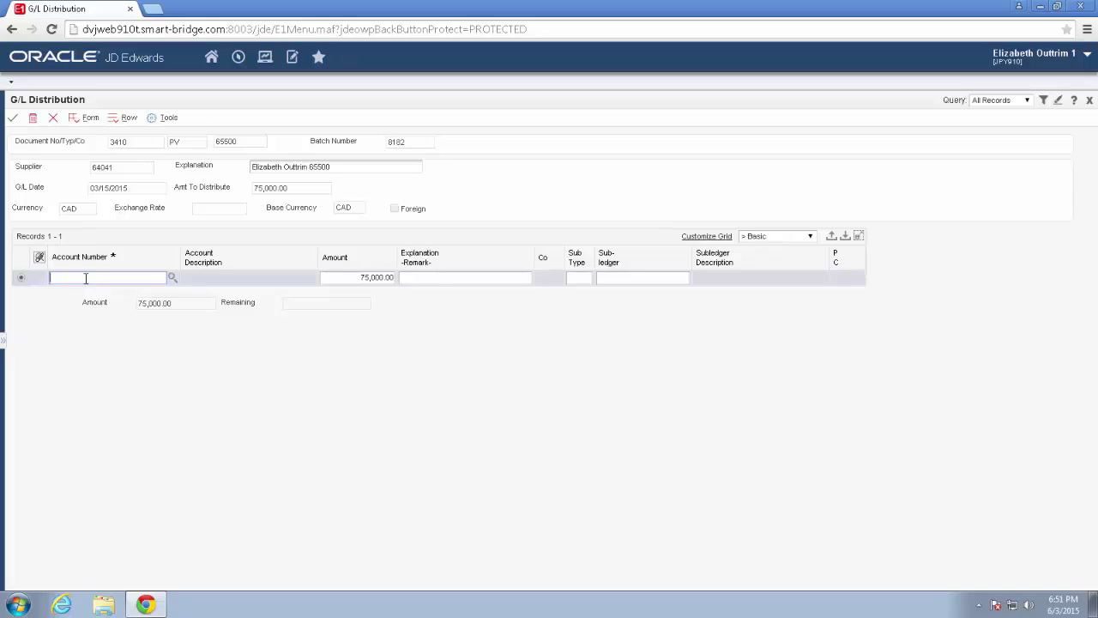
# Step: Try to distribute 50,000 of the company 65500 voucher to account 65020.4111
pyautogui.write('65020.4111')
pyautogui.press('Tab')
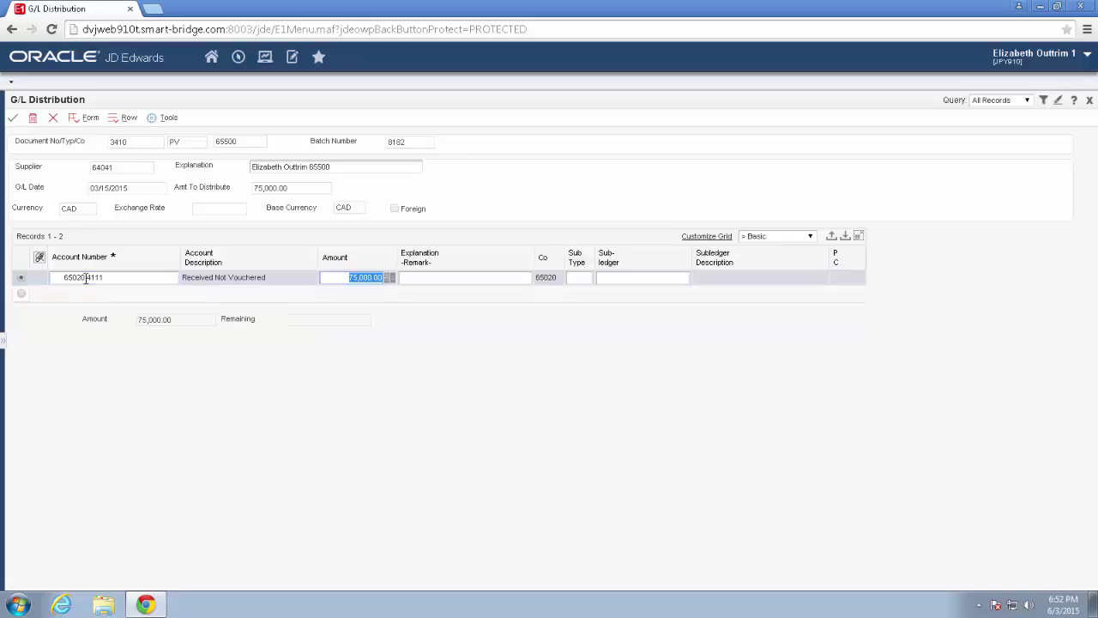
pyautogui.write('5000')
pyautogui.press('Return')
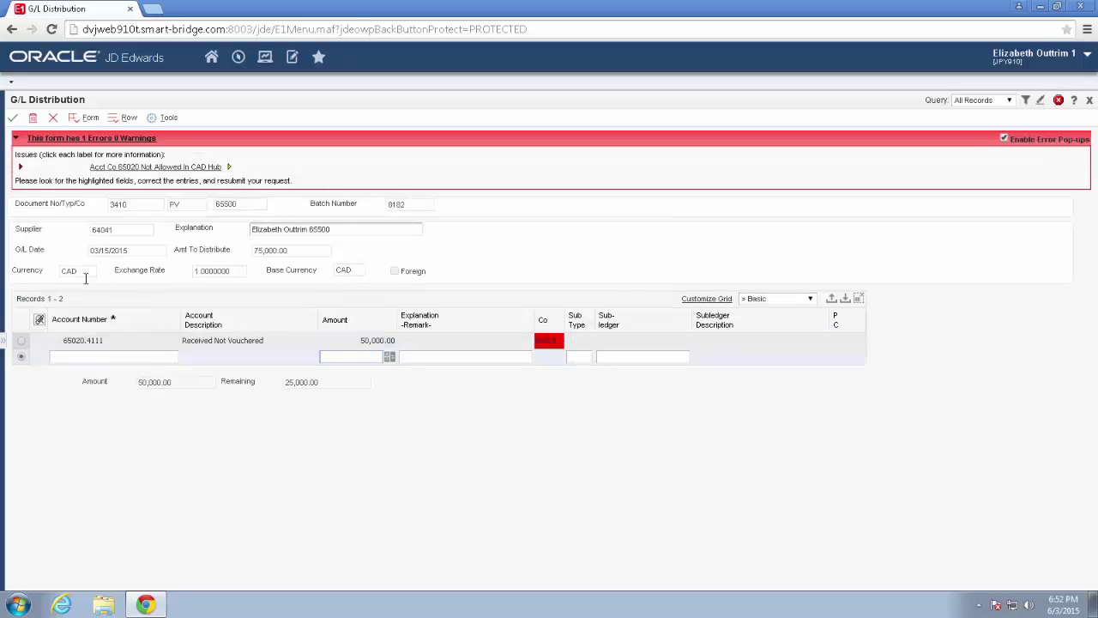
pyautogui.click(105, 345)
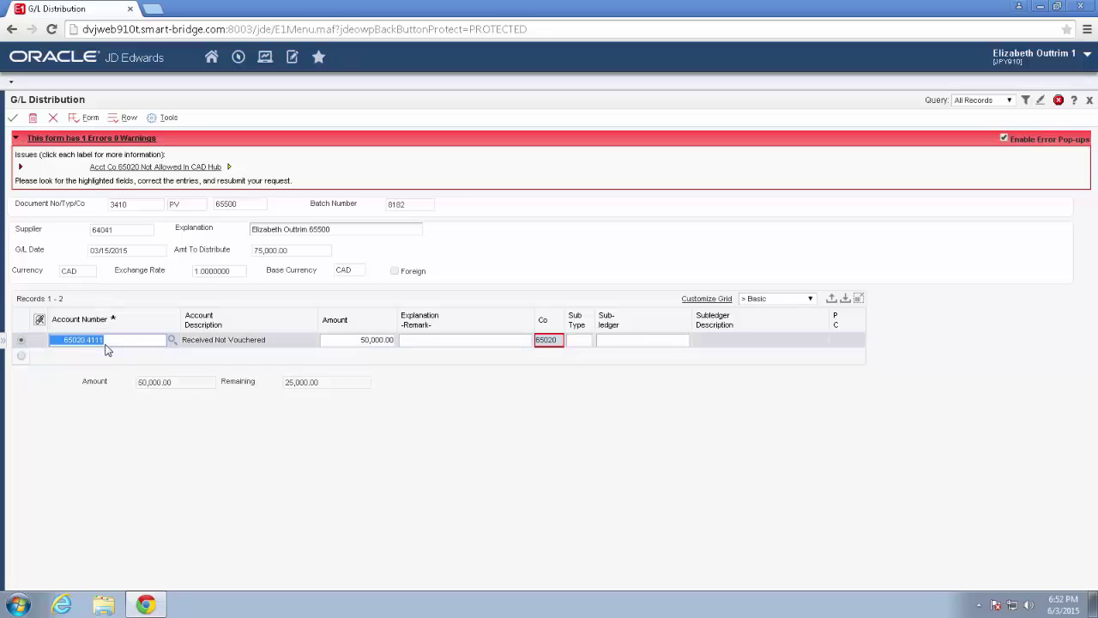
pyautogui.click(479, 361)
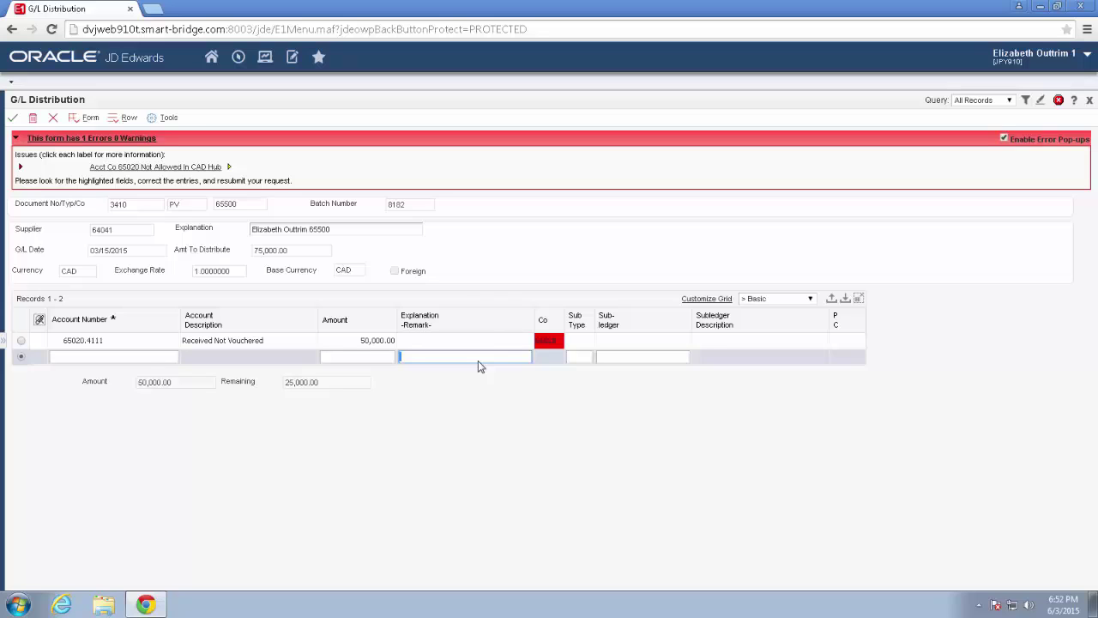
pyautogui.click(135, 356)
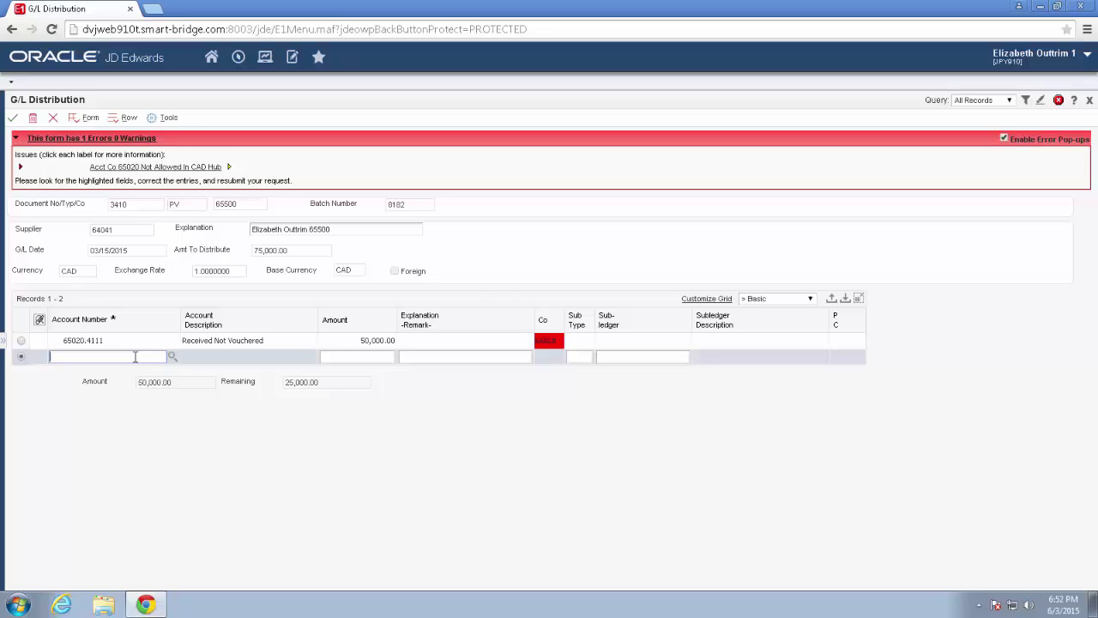
# Step: Change the account on the 50,000 distribution line to 65520.4111
pyautogui.click(77, 341)
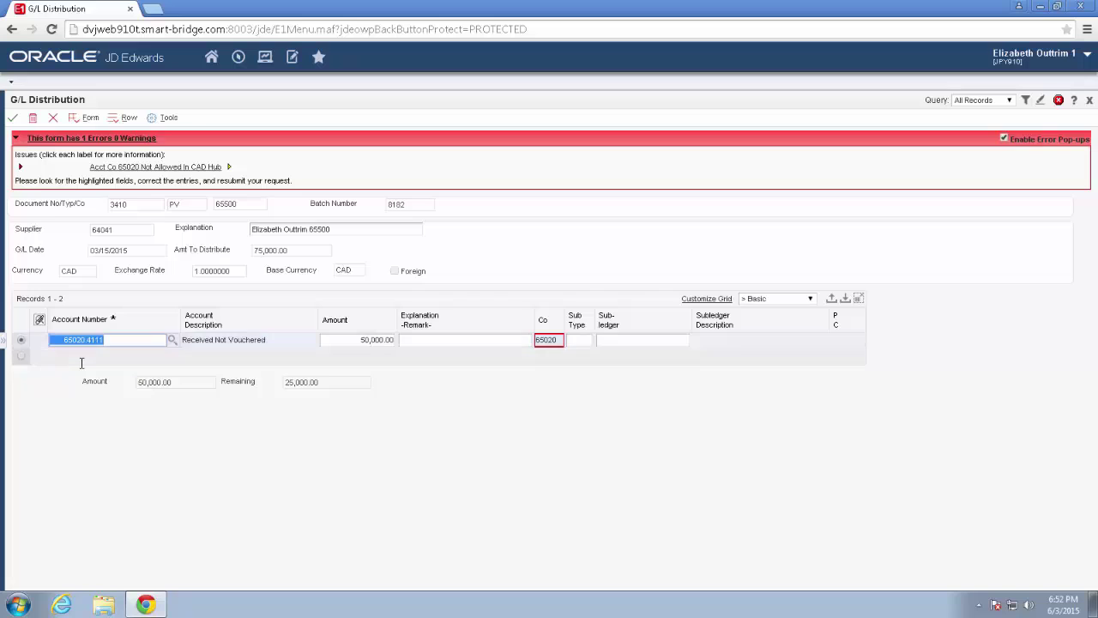
pyautogui.write('65')
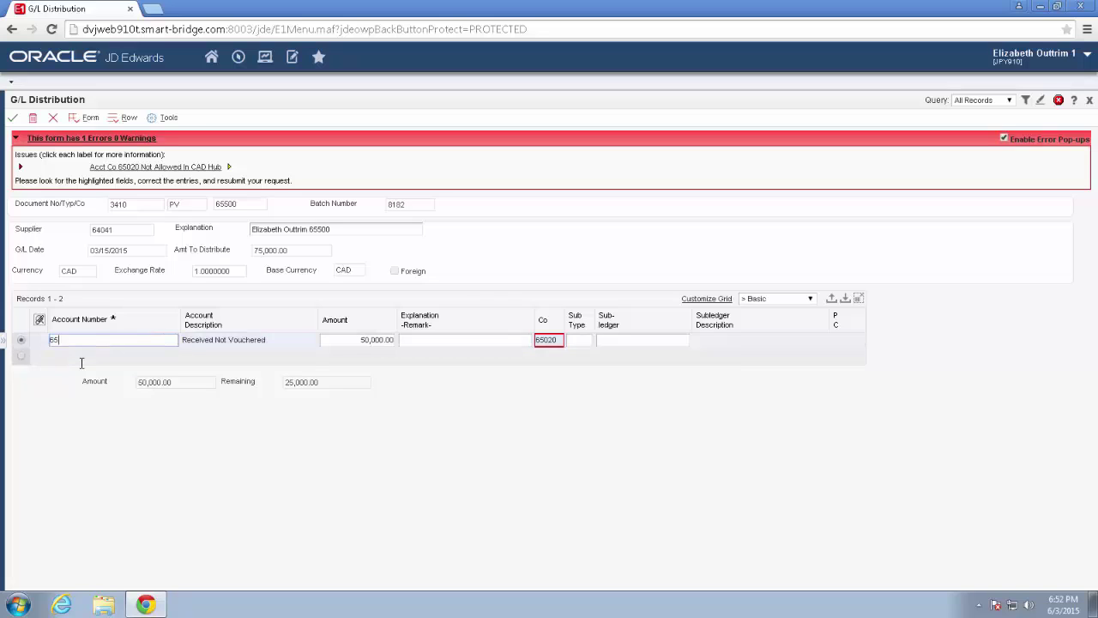
pyautogui.write('520.4111')
pyautogui.press('Down')
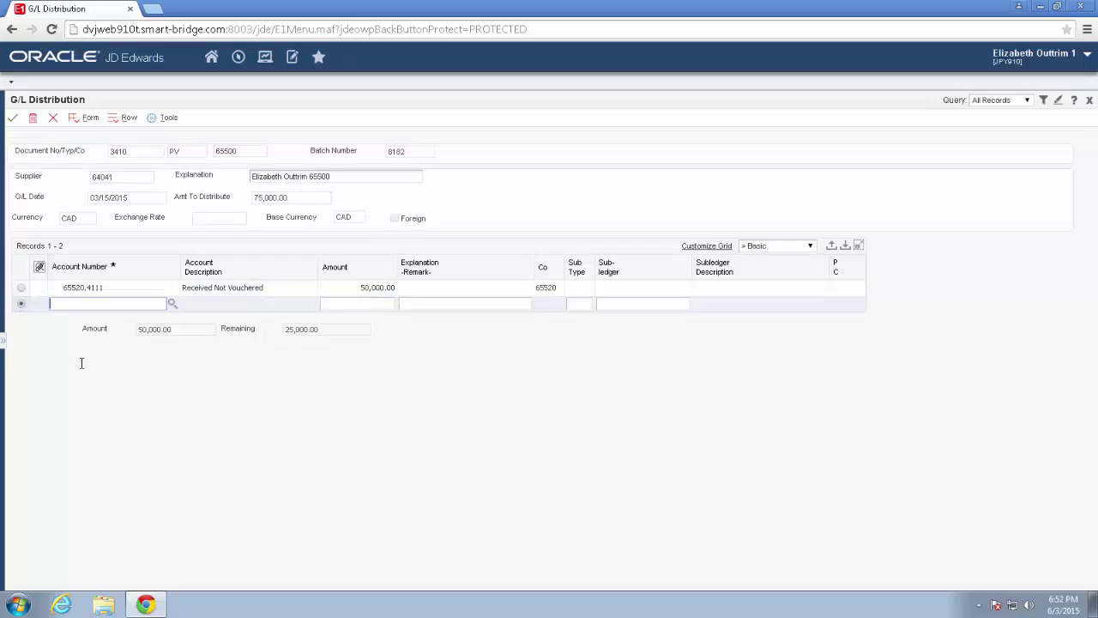
# Step: Distribute 25,000 to account 65510.4111 on a second line and save the voucher
pyautogui.write('65510.4111')
pyautogui.press('Tab')
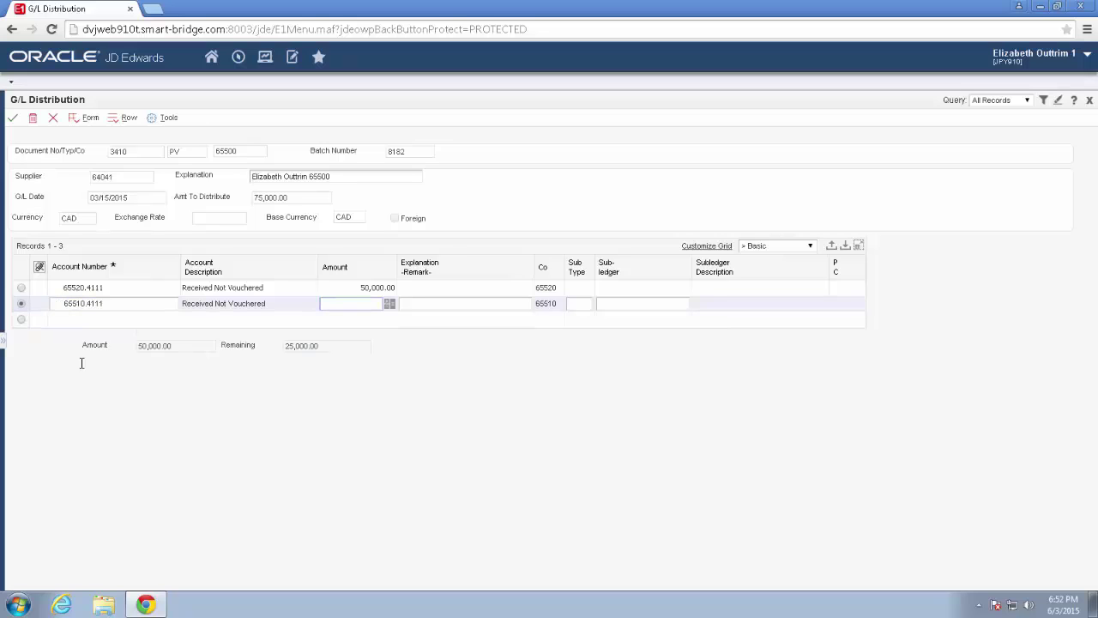
pyautogui.write('25000')
pyautogui.press('Down')
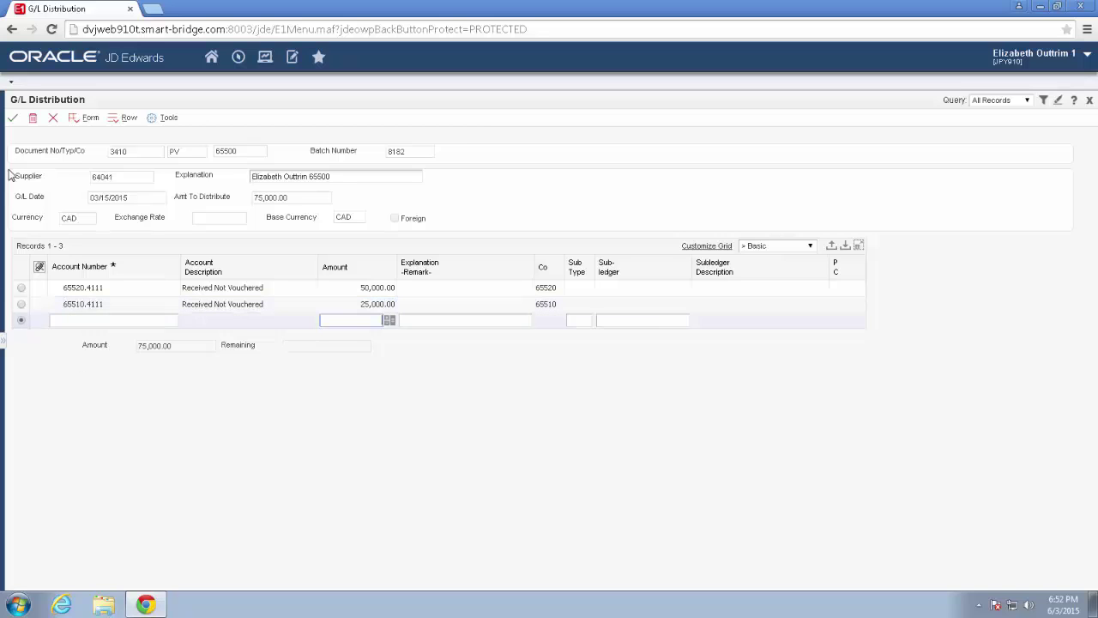
pyautogui.click(13, 119)
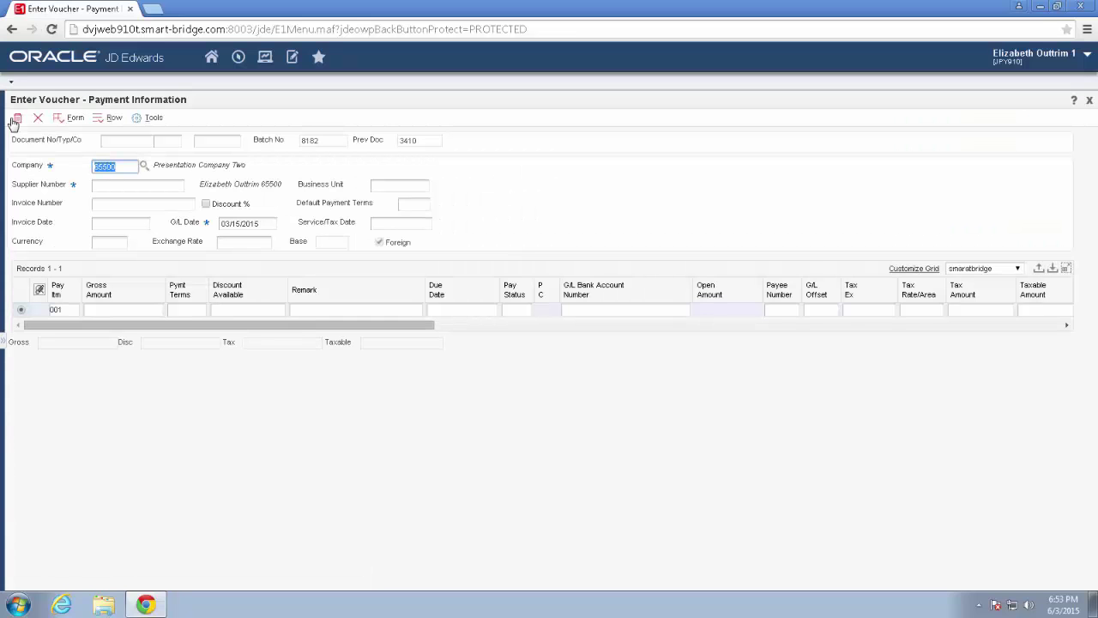
# Step: Fill in the next voucher's header with company 65520, the supplier number and invoice number ICCC354
pyautogui.click(125, 168)
pyautogui.press('BackSpace')
pyautogui.press('BackSpace')
pyautogui.write('20')
pyautogui.click(117, 189)
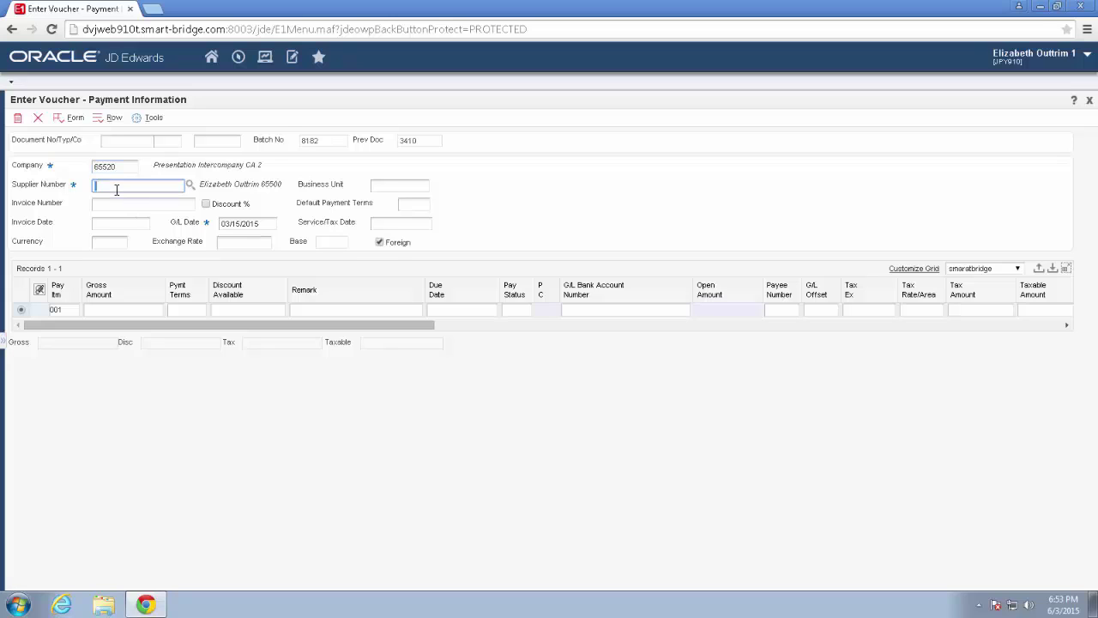
pyautogui.write('64041')
pyautogui.click(144, 203)
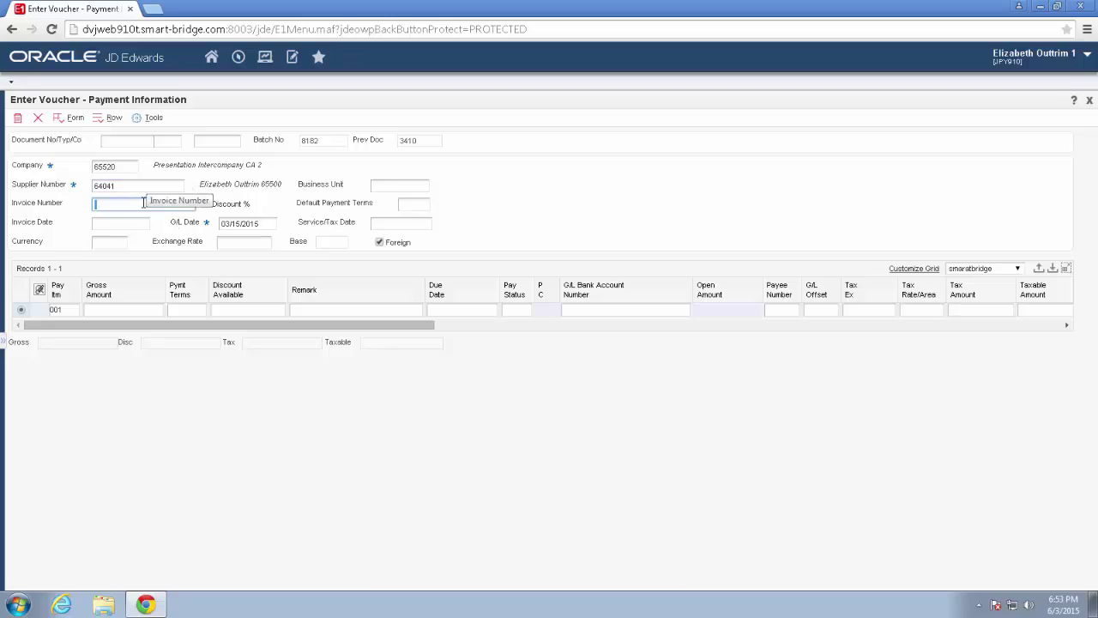
pyautogui.write('iccc354')
# Step: Enter a gross amount of 25,000 on the company 65520 voucher's first pay item
pyautogui.click(137, 308)
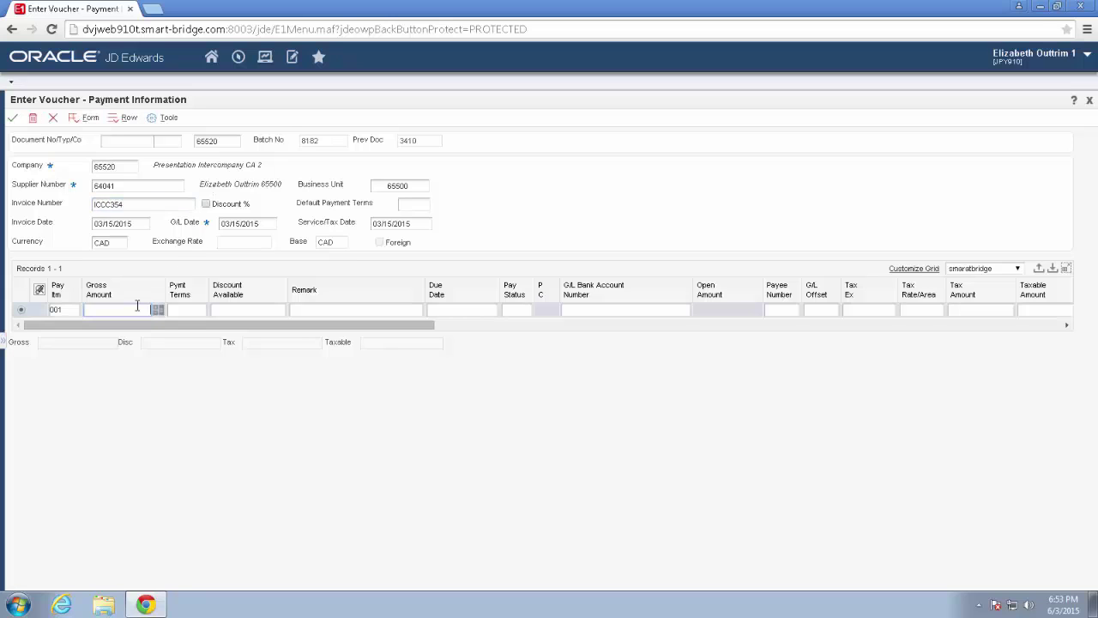
pyautogui.write('25000')
pyautogui.press('Down')
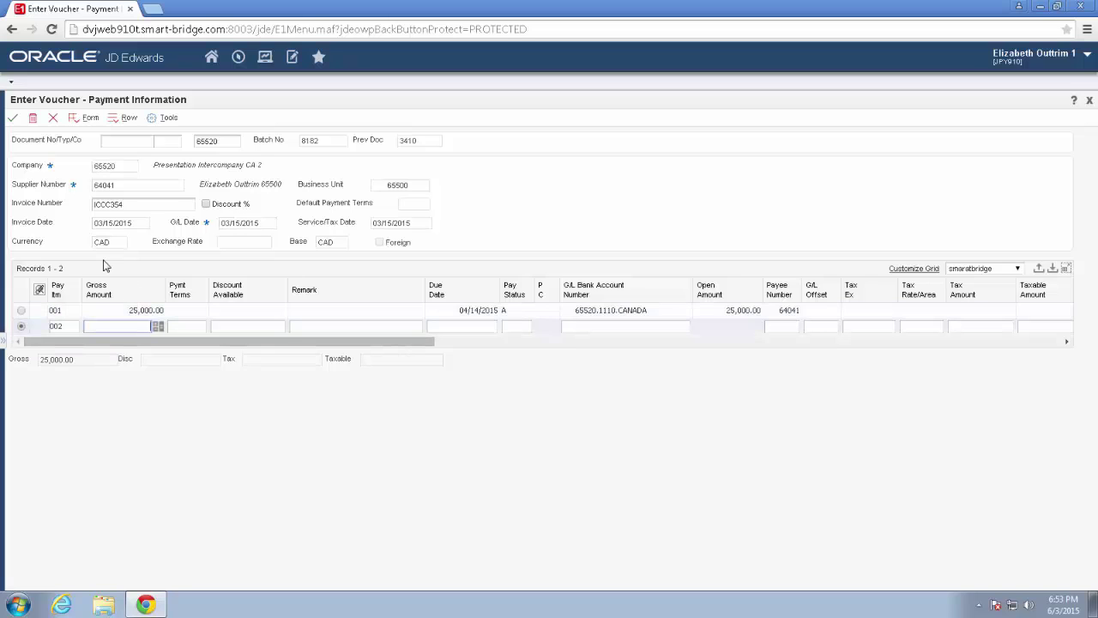
# Step: Accept the company 65520 pay item, distribute the 25,000 to account 65500.4111 and save the voucher
pyautogui.click(602, 310)
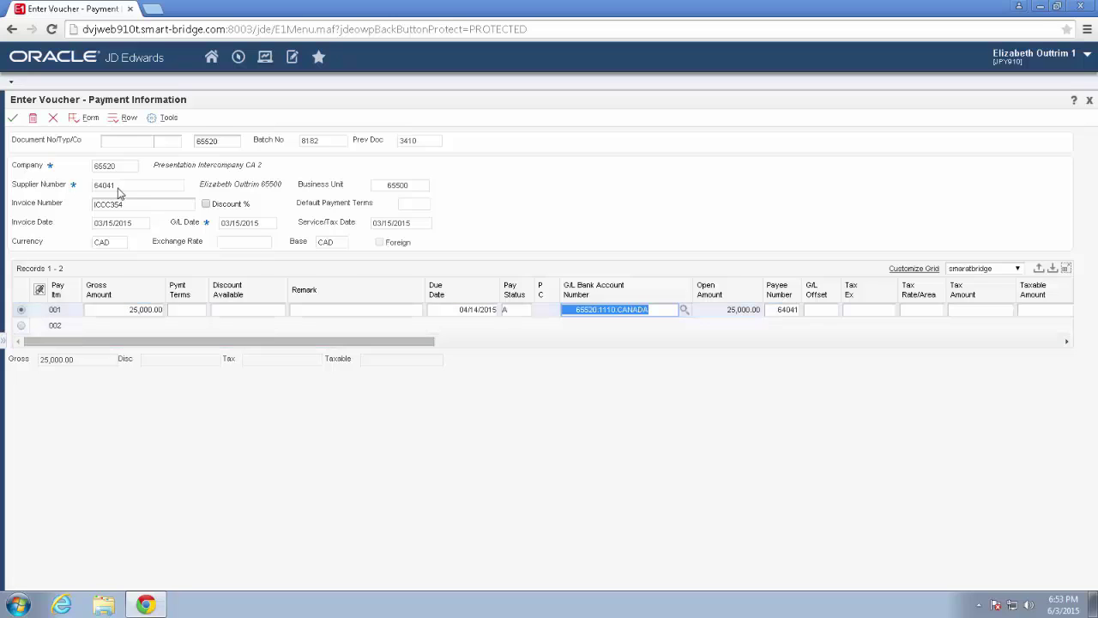
pyautogui.click(13, 118)
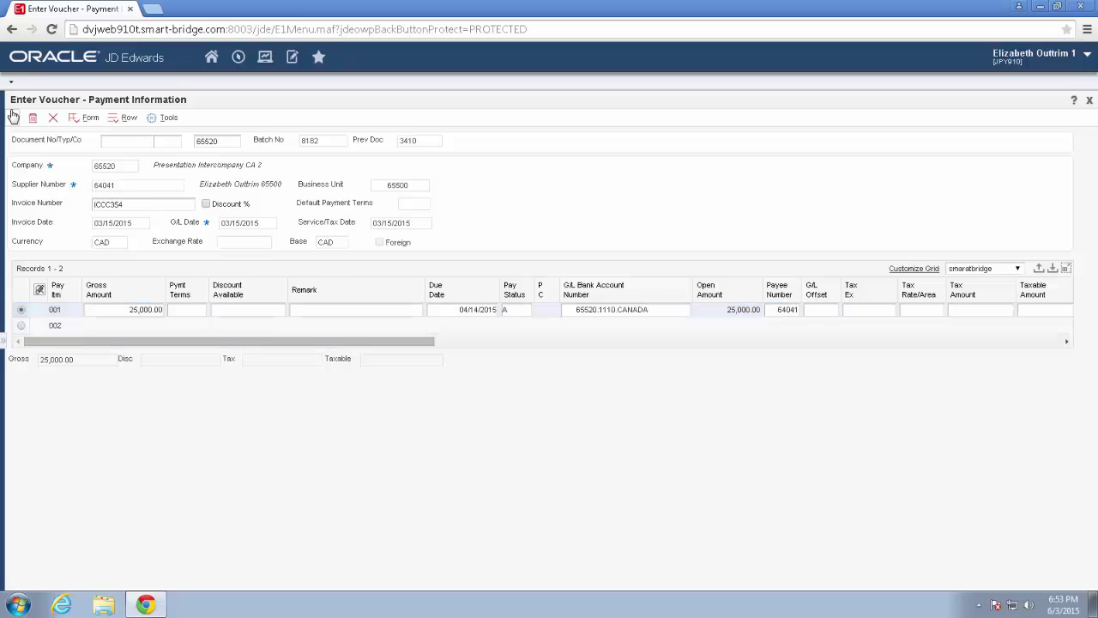
pyautogui.click(13, 120)
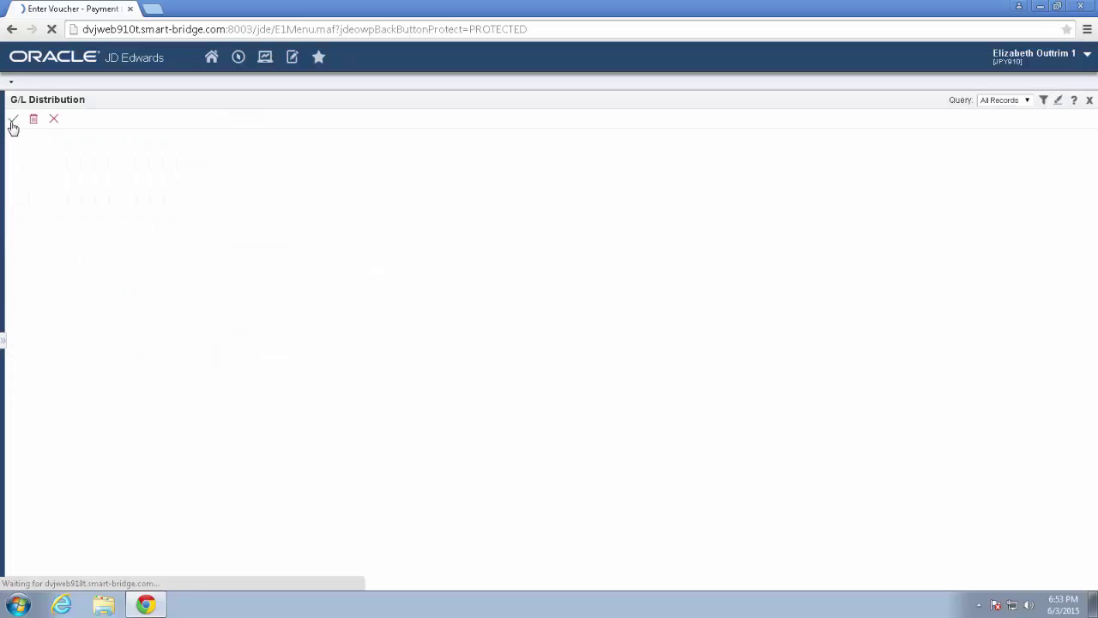
pyautogui.click(90, 278)
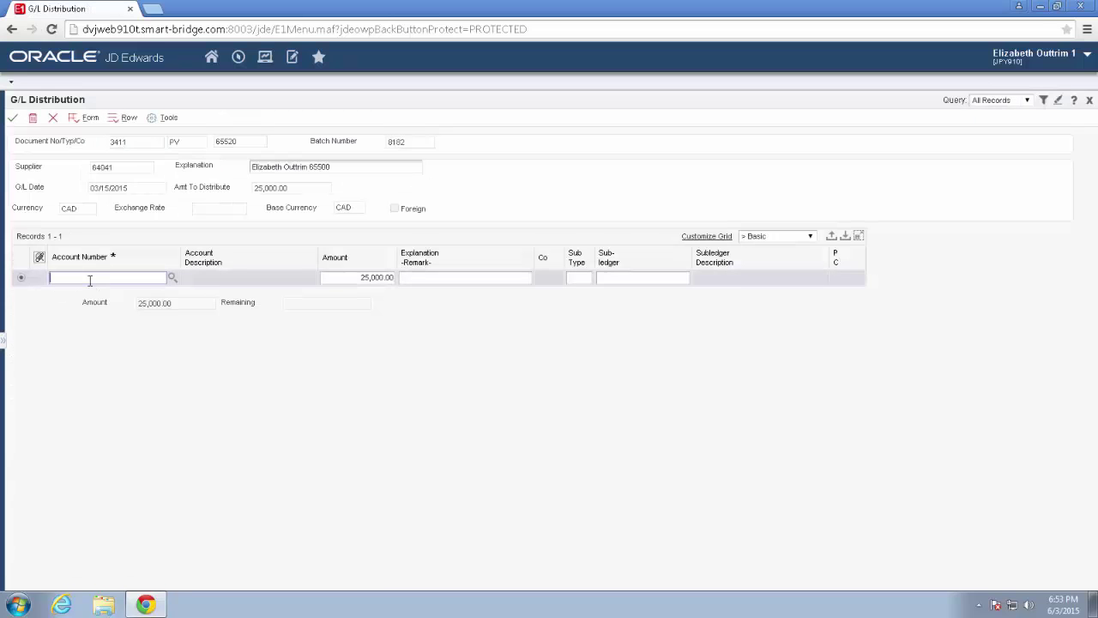
pyautogui.write('65500.4111')
pyautogui.press('Return')
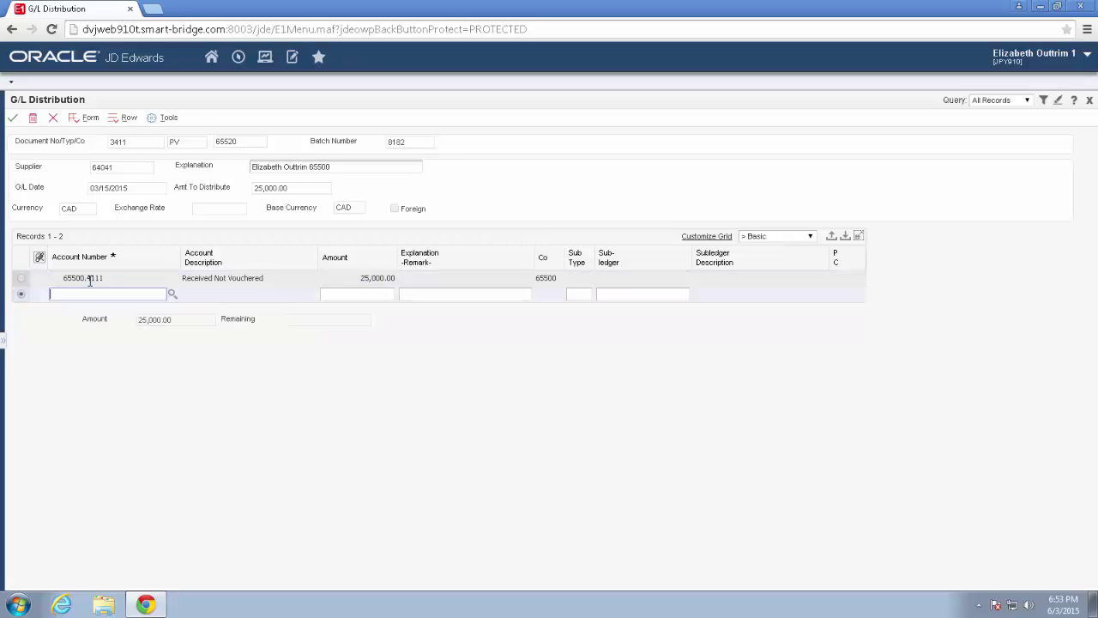
pyautogui.click(15, 120)
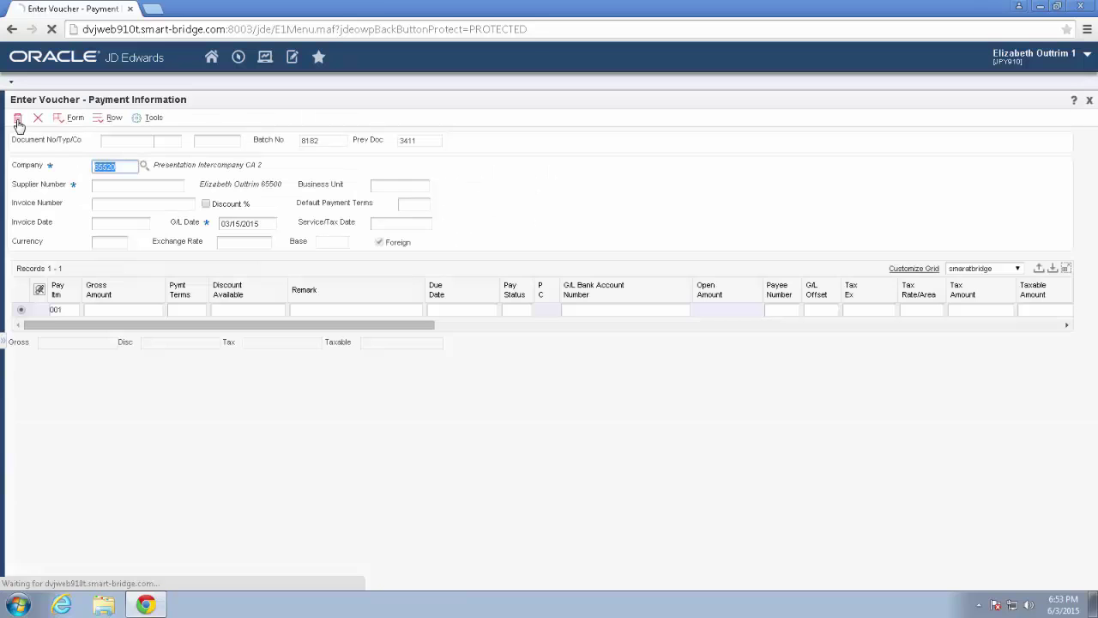
# Step: Close voucher entry, open Work With Batches to post the voucher batch, and check the submitted jobs
pyautogui.click(37, 120)
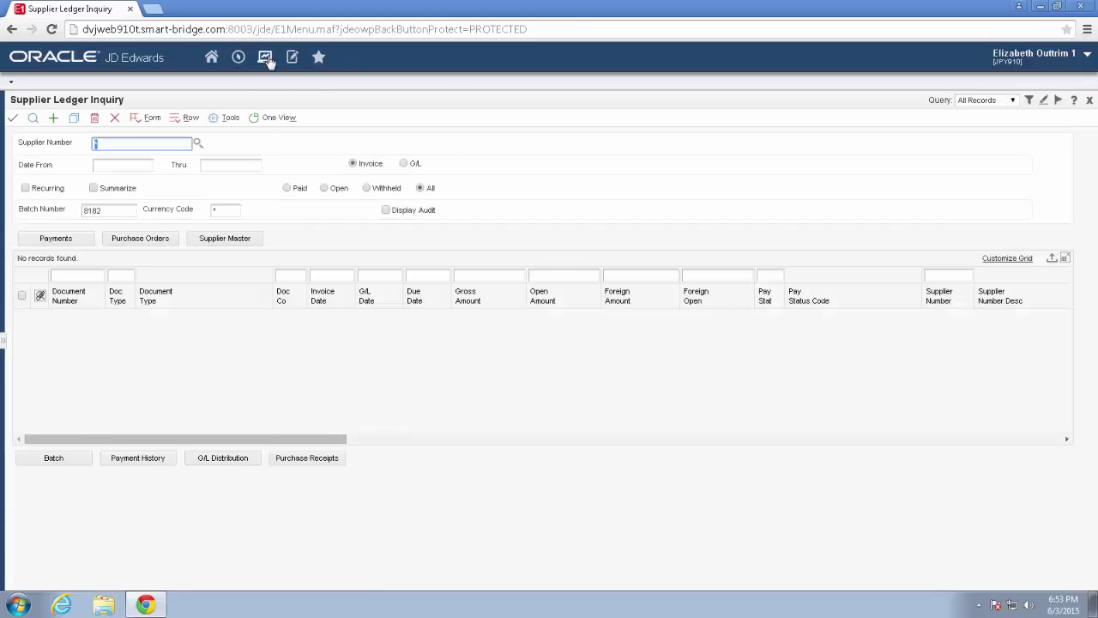
pyautogui.click(265, 57)
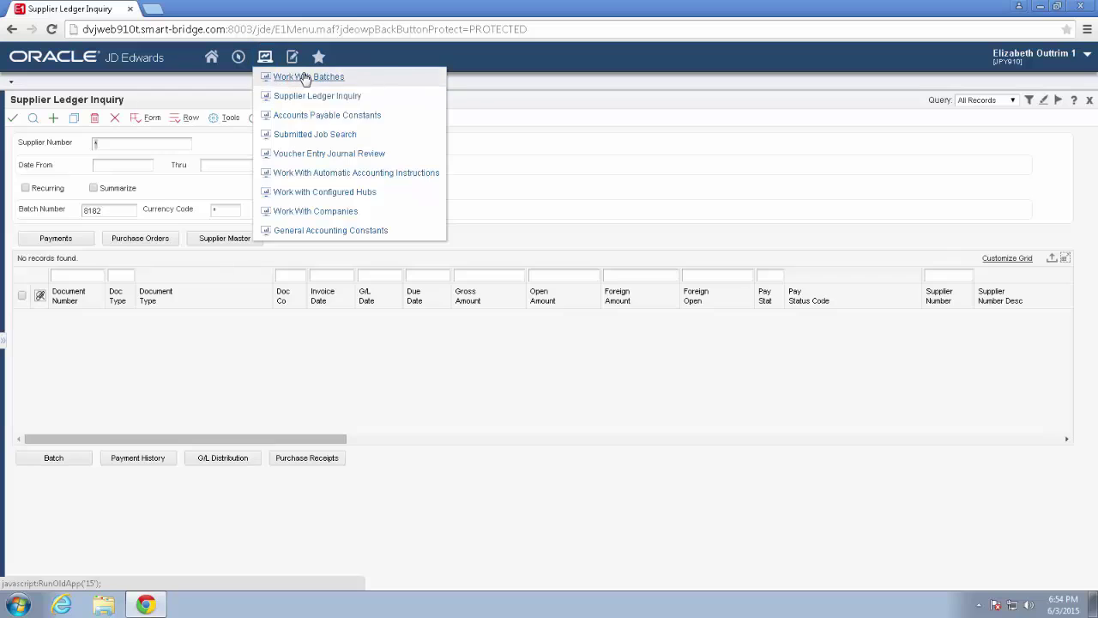
pyautogui.click(304, 77)
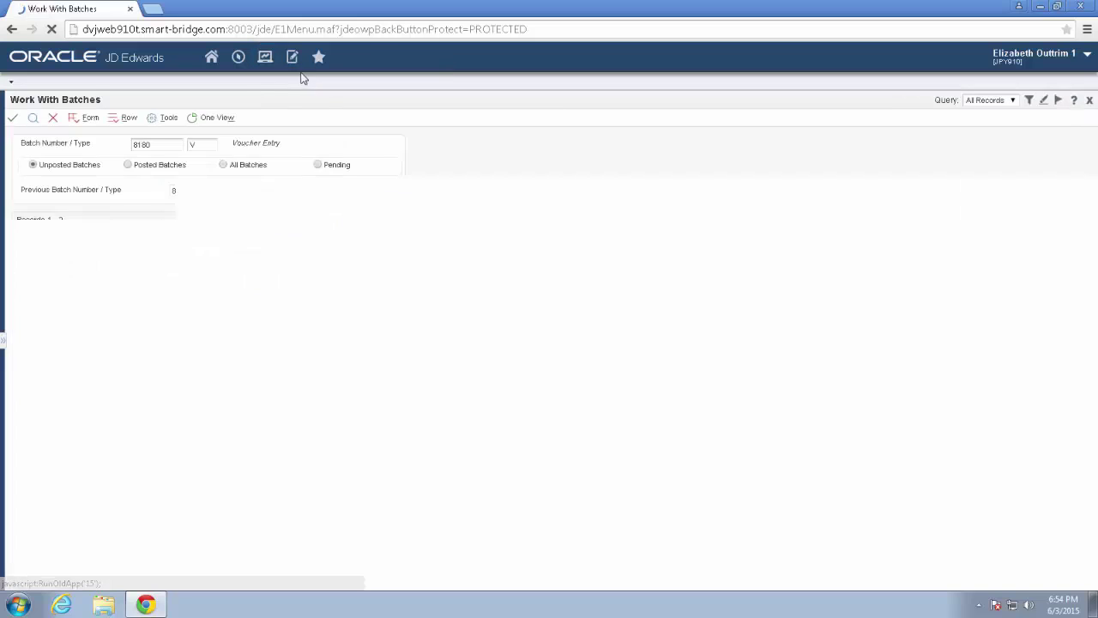
pyautogui.click(33, 119)
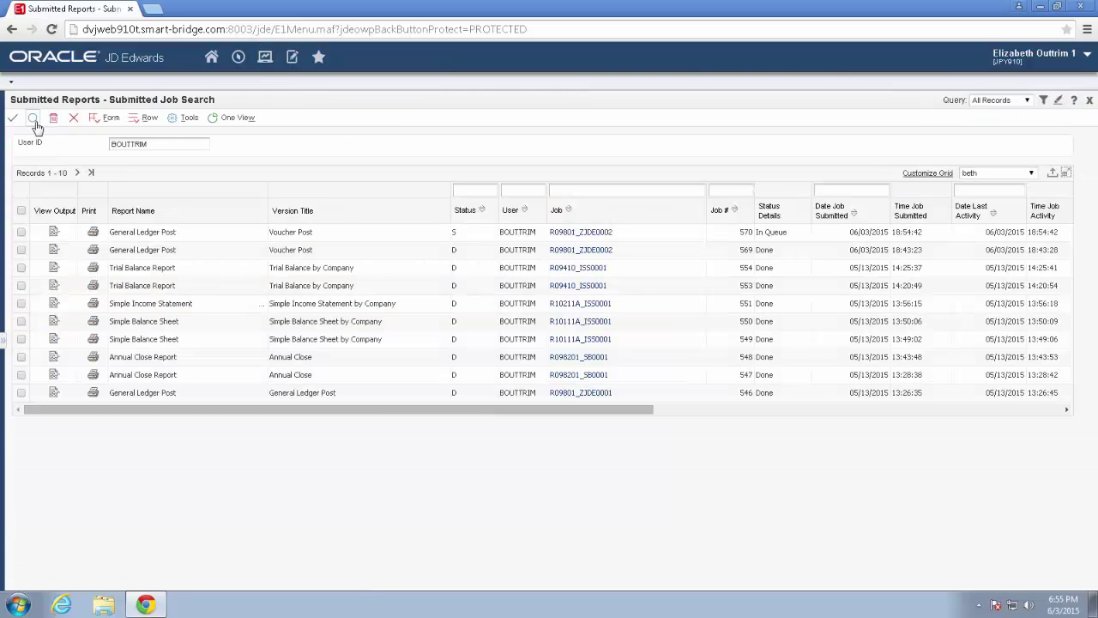
# Step: Open General Accounting Constants and review the available intercompany settlement codes without changing the current setting
pyautogui.click(265, 57)
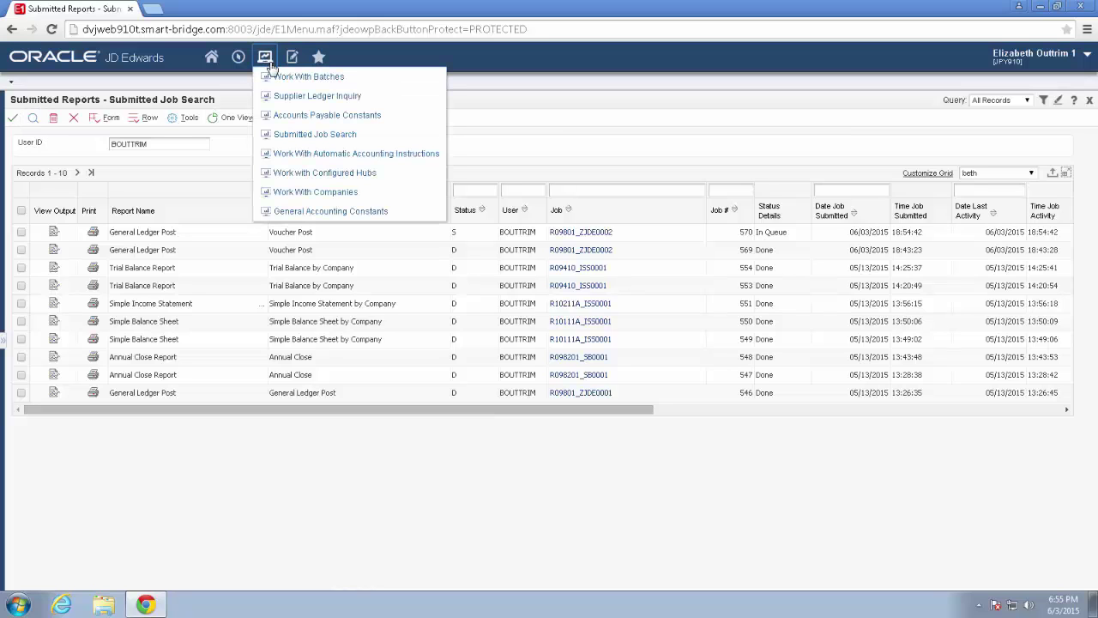
pyautogui.click(327, 211)
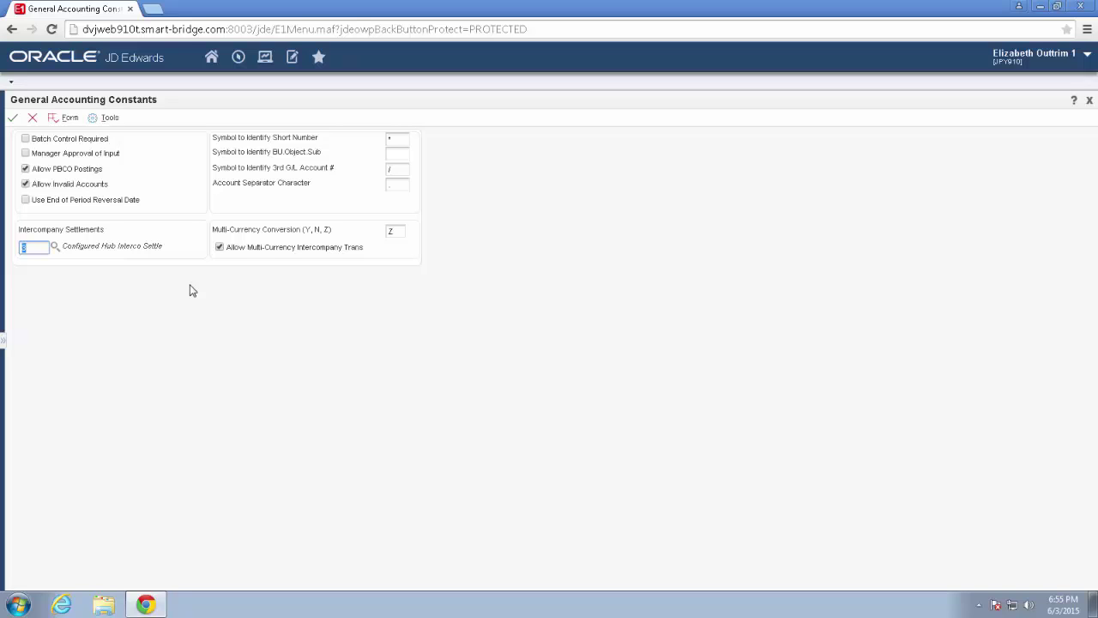
pyautogui.click(50, 251)
pyautogui.click(45, 249)
pyautogui.click(52, 249)
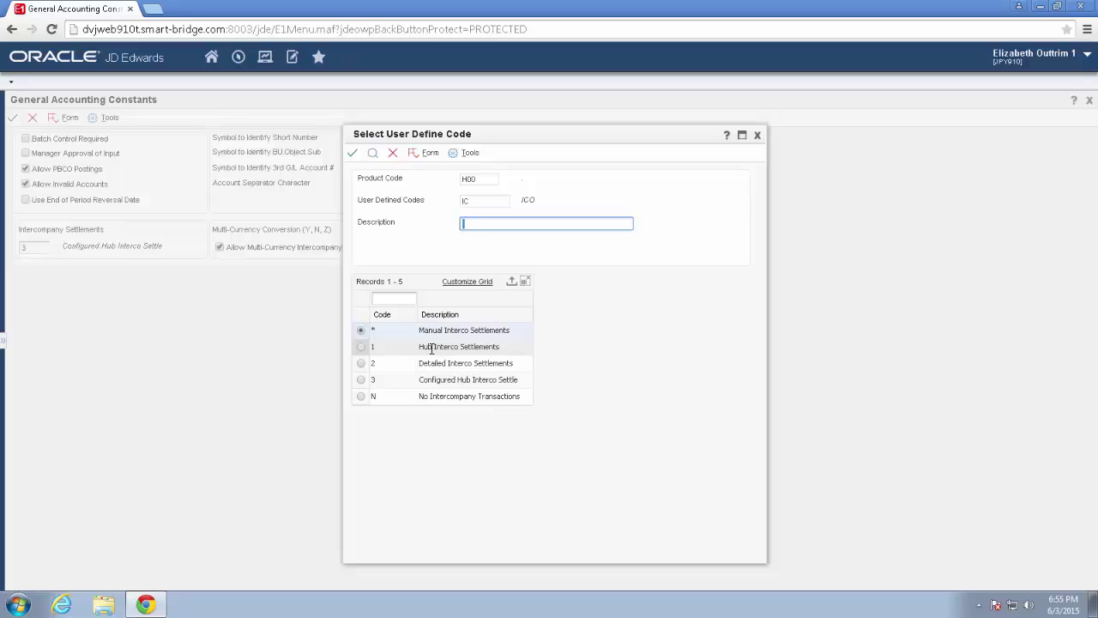
pyautogui.click(360, 365)
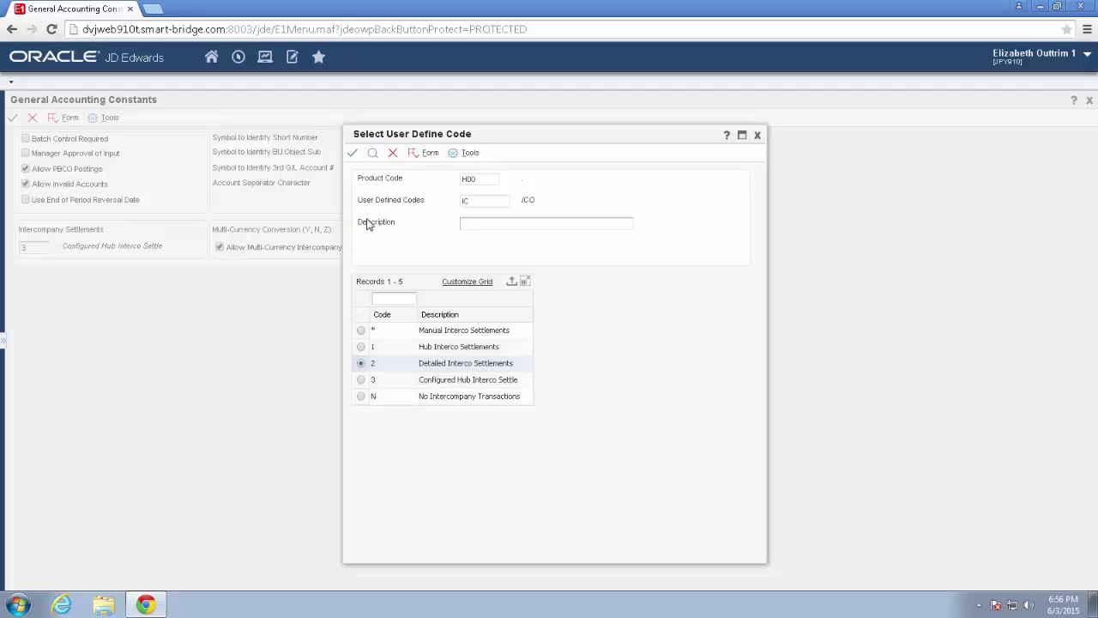
pyautogui.click(393, 155)
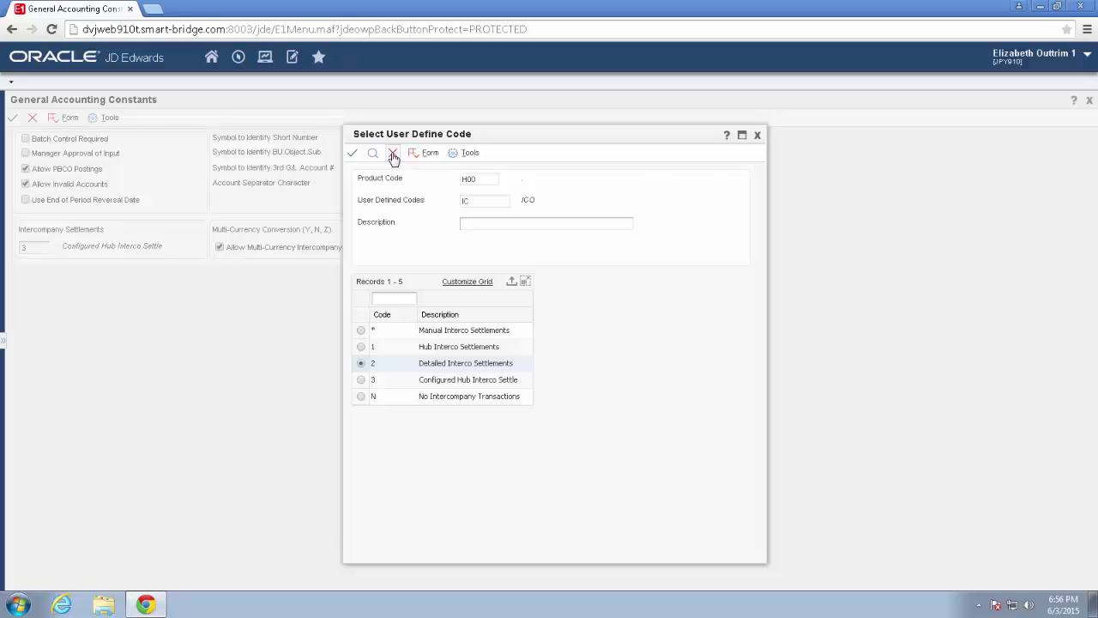
# Step: Open the Automatic Accounting Instructions and search for item numbers matching ICH*
pyautogui.click(265, 58)
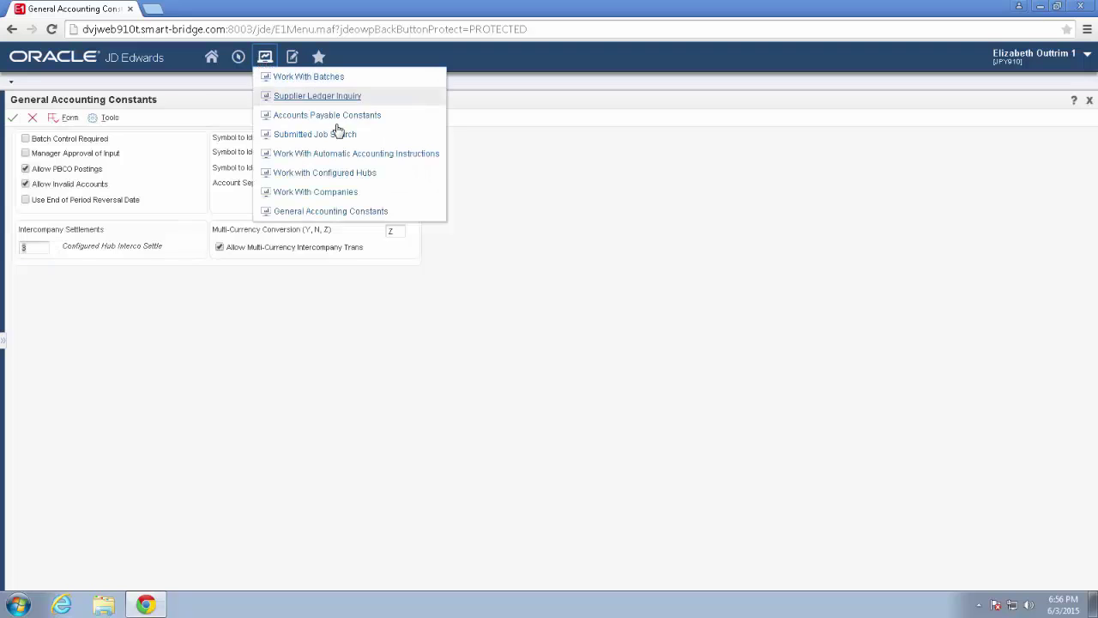
pyautogui.click(347, 155)
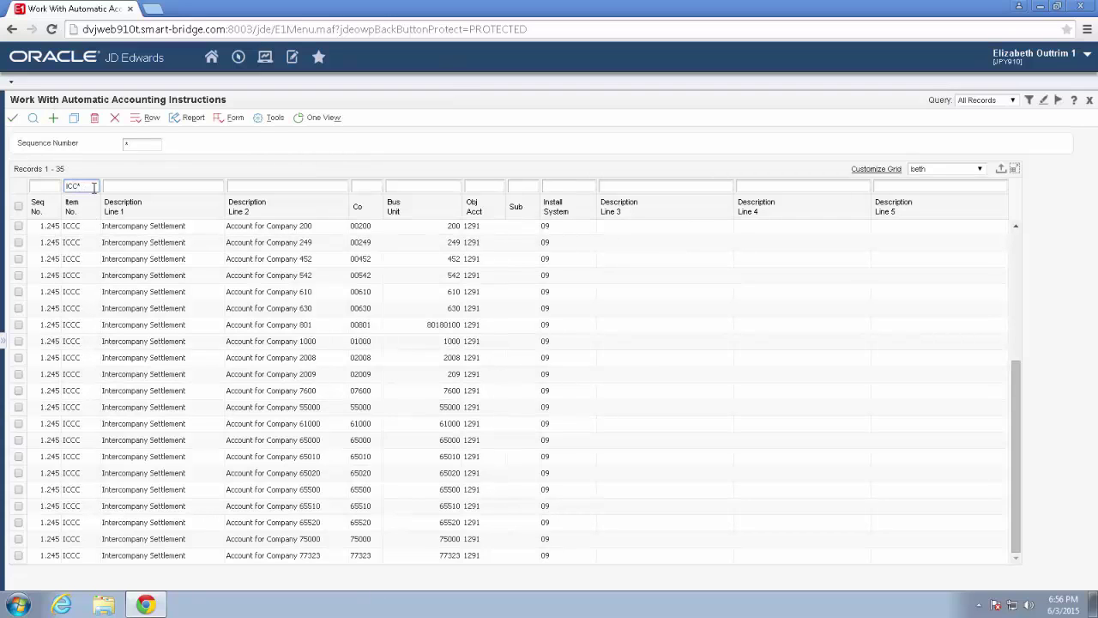
pyautogui.click(94, 186)
pyautogui.press('BackSpace')
pyautogui.press('BackSpace')
pyautogui.write('H*')
pyautogui.press('Return')
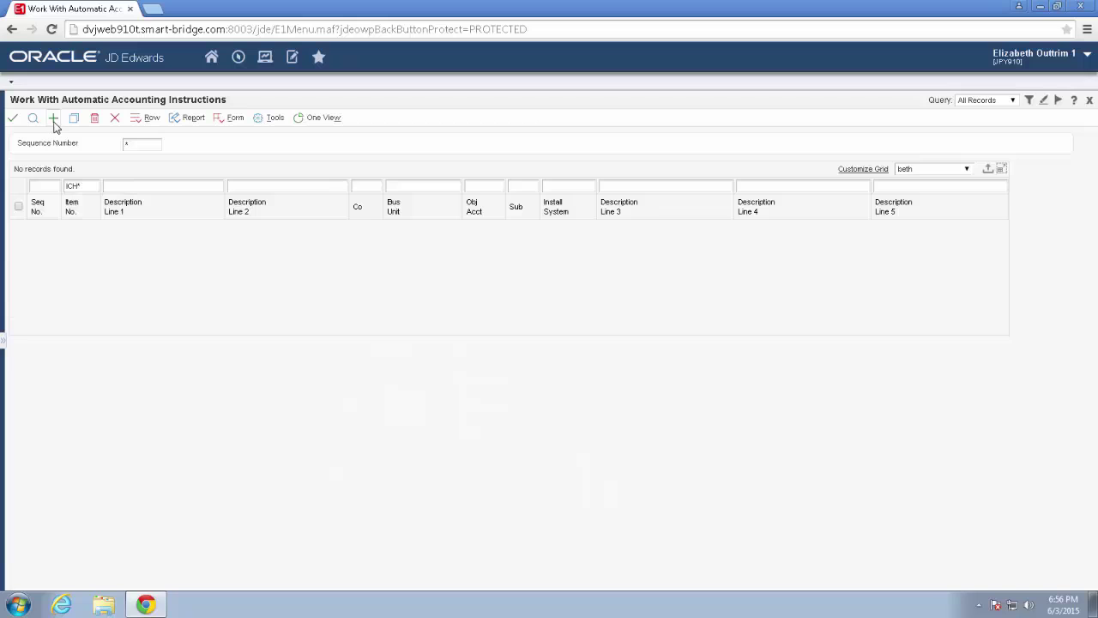
# Step: Search the automatic accounting instructions for item numbers matching ICCC*
pyautogui.click(75, 186)
pyautogui.press('BackSpace')
pyautogui.write('CC')
pyautogui.click(31, 119)
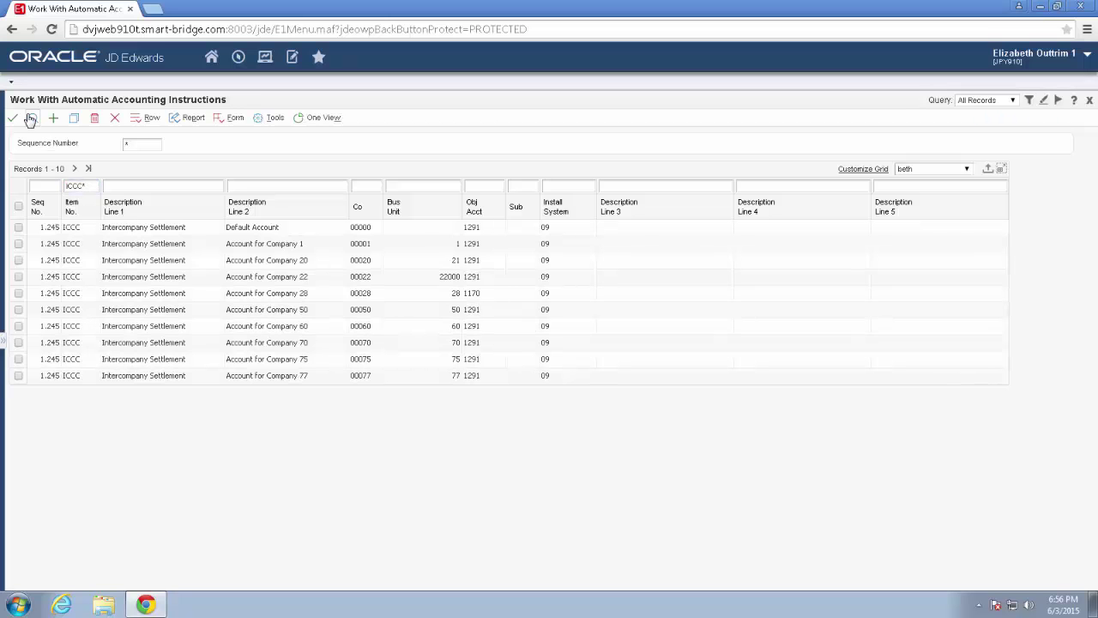
# Step: Start a new automatic accounting instruction with item number ICH for company 00001
pyautogui.click(54, 119)
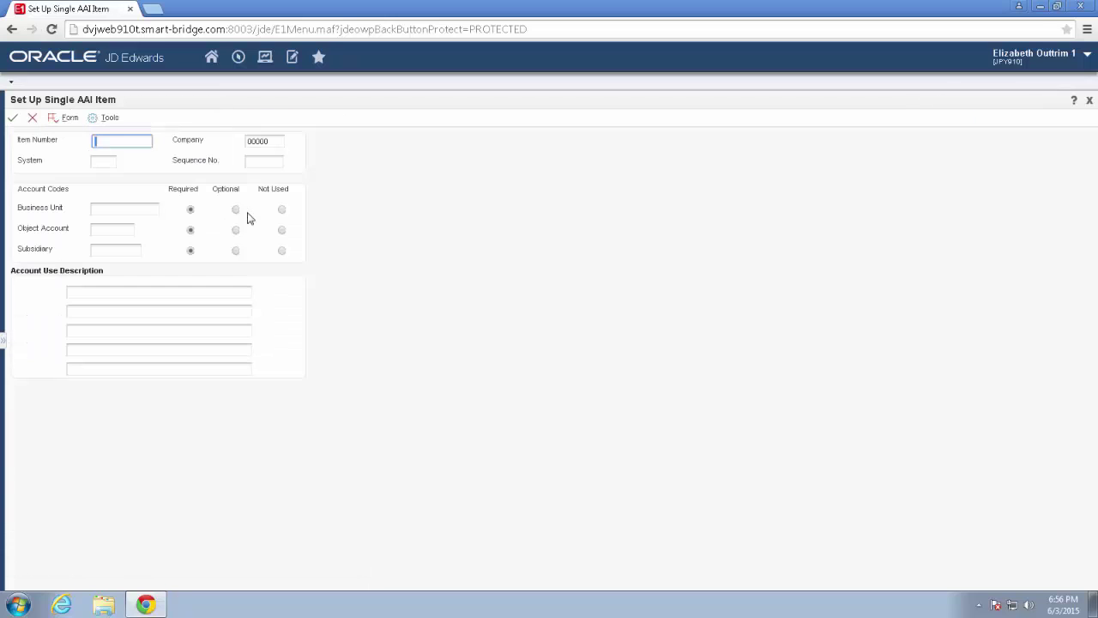
pyautogui.write('1.24')
pyautogui.press('BackSpace')
pyautogui.press('BackSpace')
pyautogui.press('BackSpace')
pyautogui.press('BackSpace')
pyautogui.write('ICH')
pyautogui.press('Tab')
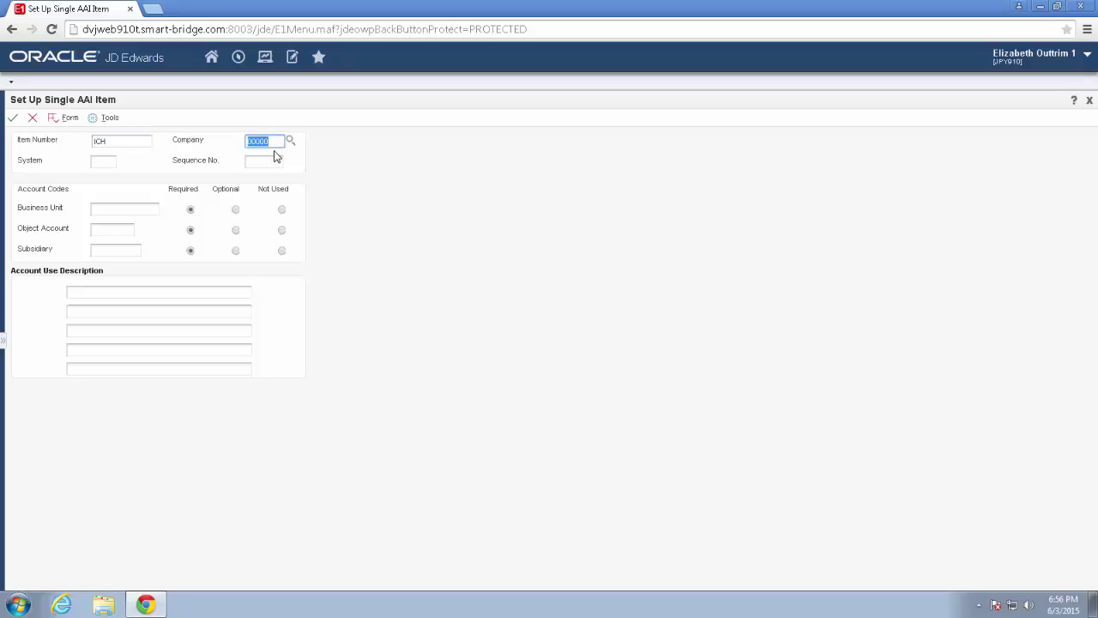
pyautogui.write('1')
pyautogui.press('BackSpace')
pyautogui.write('00000')
pyautogui.press('BackSpace')
pyautogui.write('1')
# Step: Mark the ICH item's business unit as not used, set object account 1291, describe it as "Hub setup" and save it
pyautogui.click(131, 209)
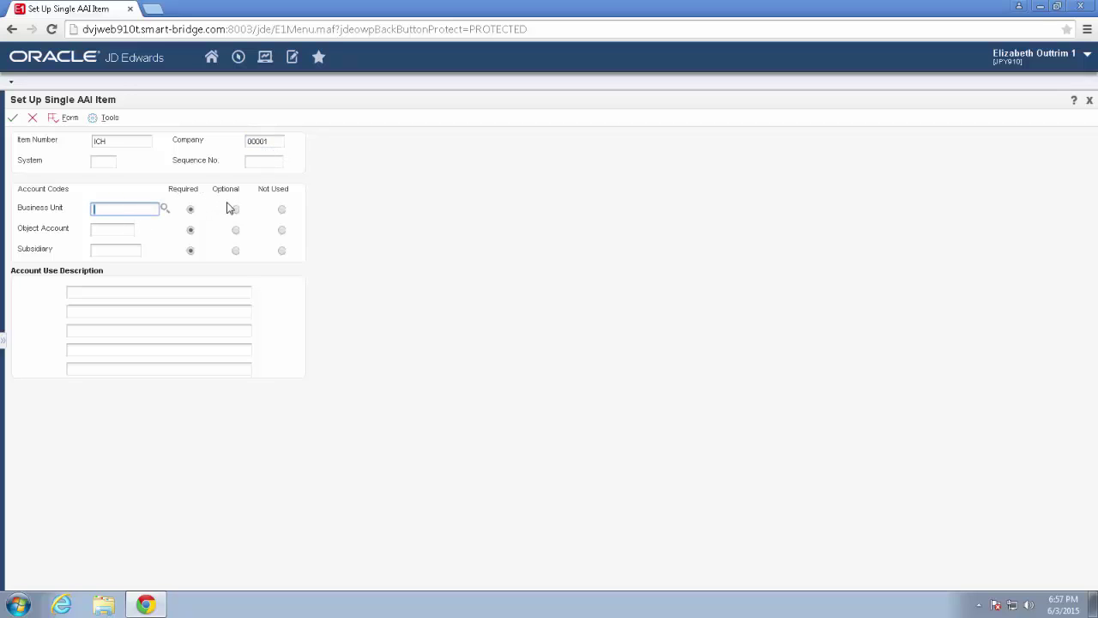
pyautogui.click(282, 210)
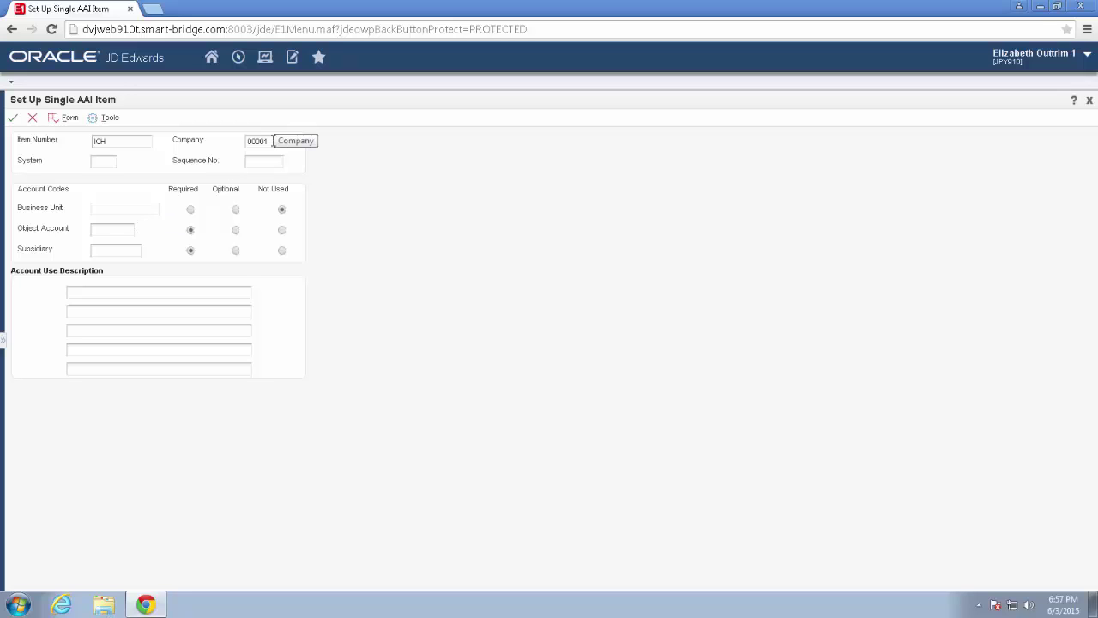
pyautogui.click(108, 232)
pyautogui.write('1')
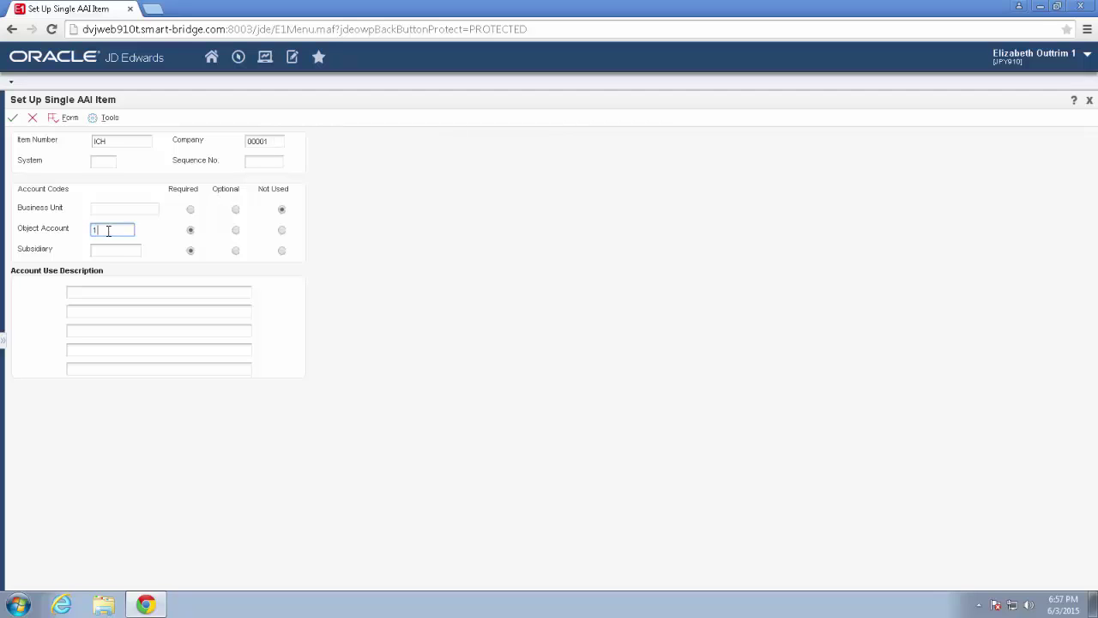
pyautogui.write('291')
pyautogui.click(107, 292)
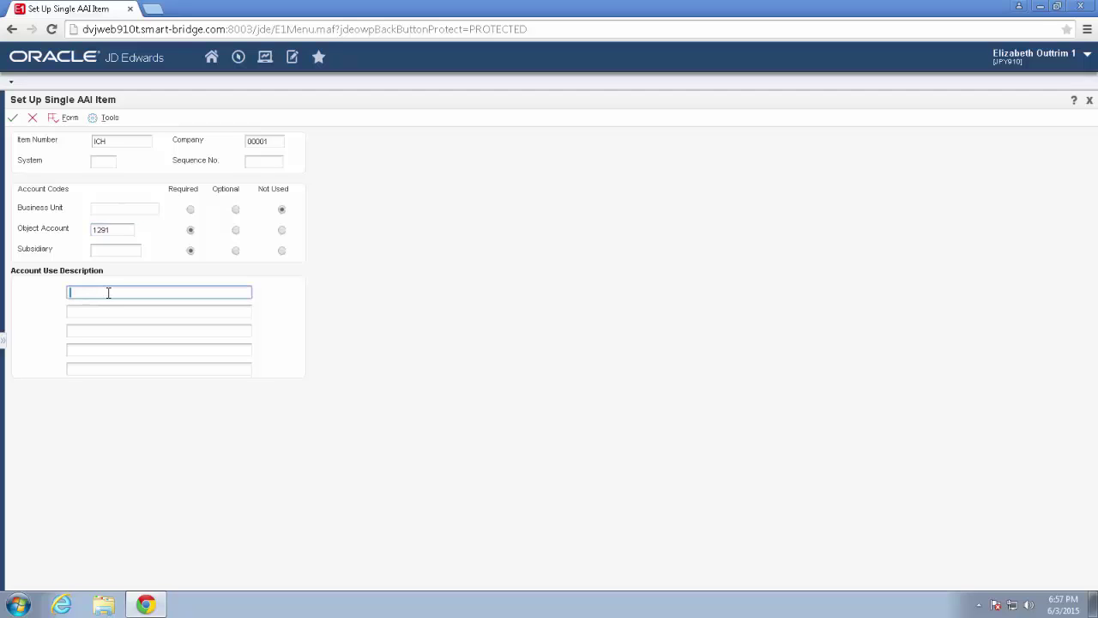
pyautogui.write('Hub setup')
pyautogui.click(15, 119)
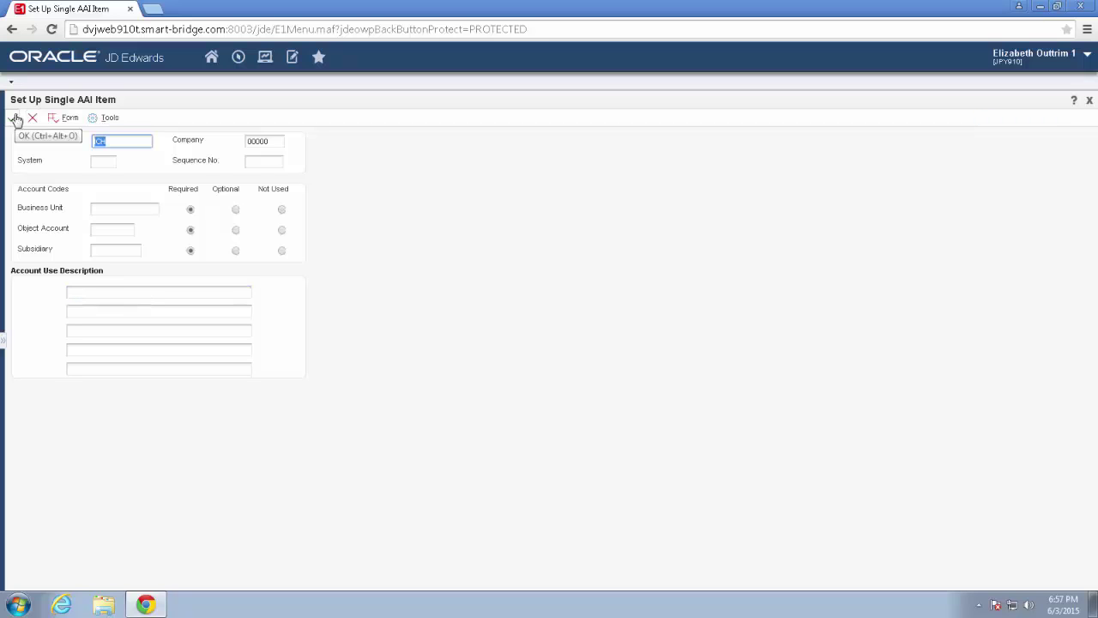
# Step: Close the item setup form, filter the accounting instructions by IC* and go to the end of the list
pyautogui.click(33, 118)
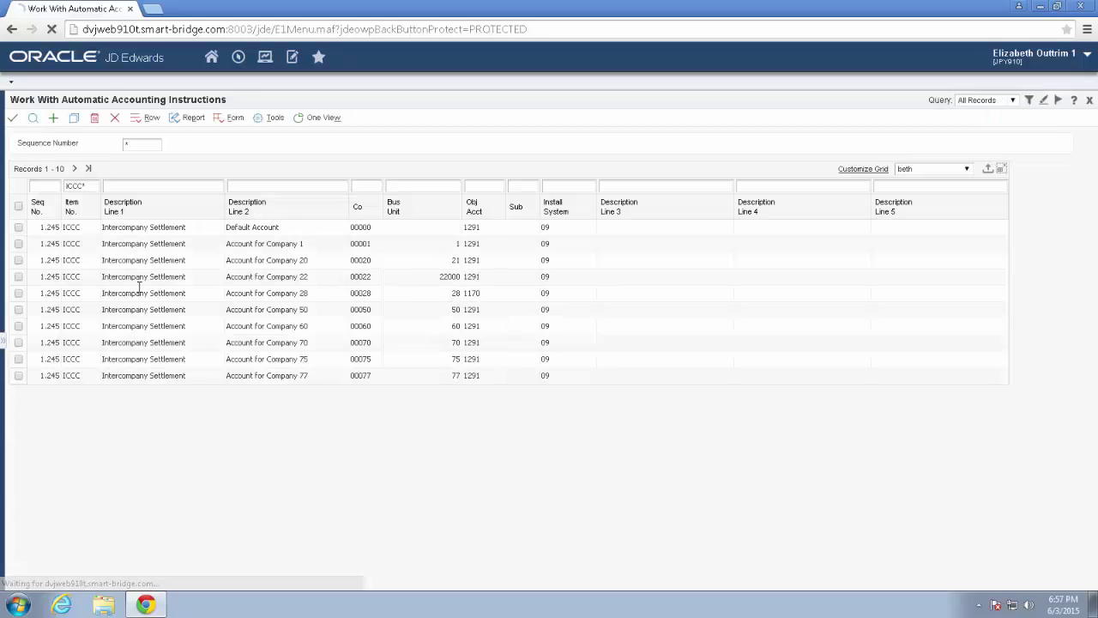
pyautogui.click(82, 186)
pyautogui.write('*')
pyautogui.press('BackSpace')
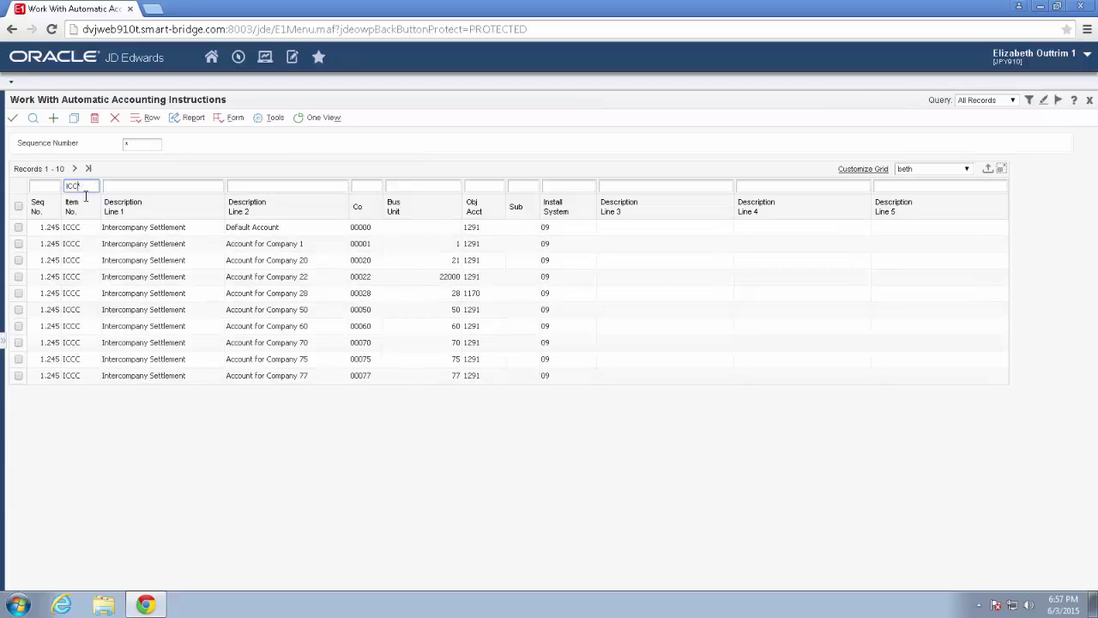
pyautogui.press('BackSpace')
pyautogui.press('Return')
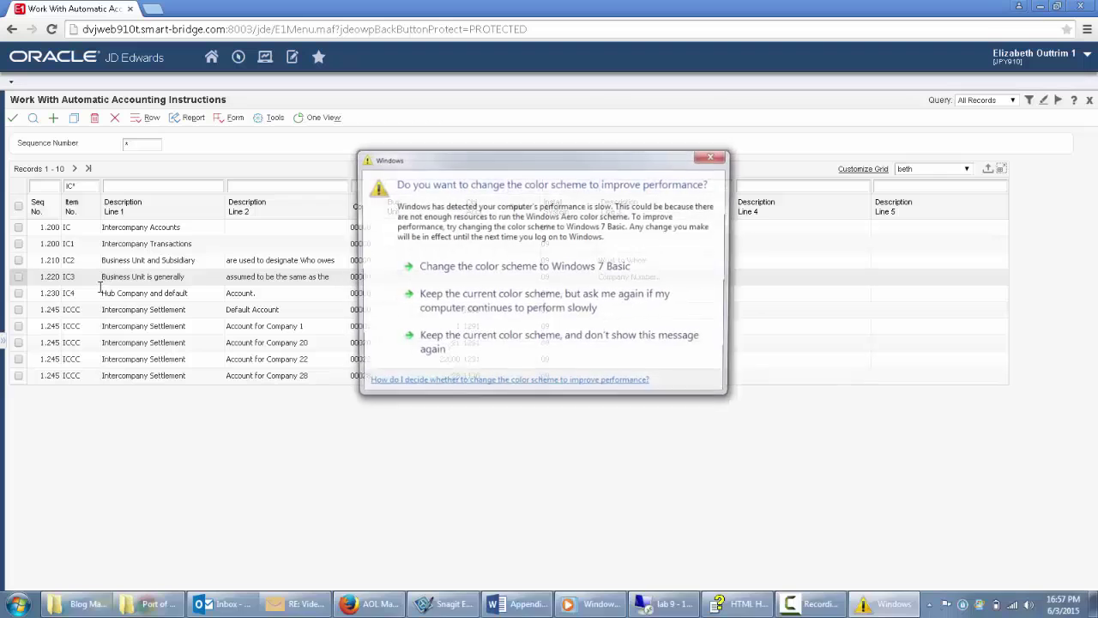
pyautogui.click(714, 155)
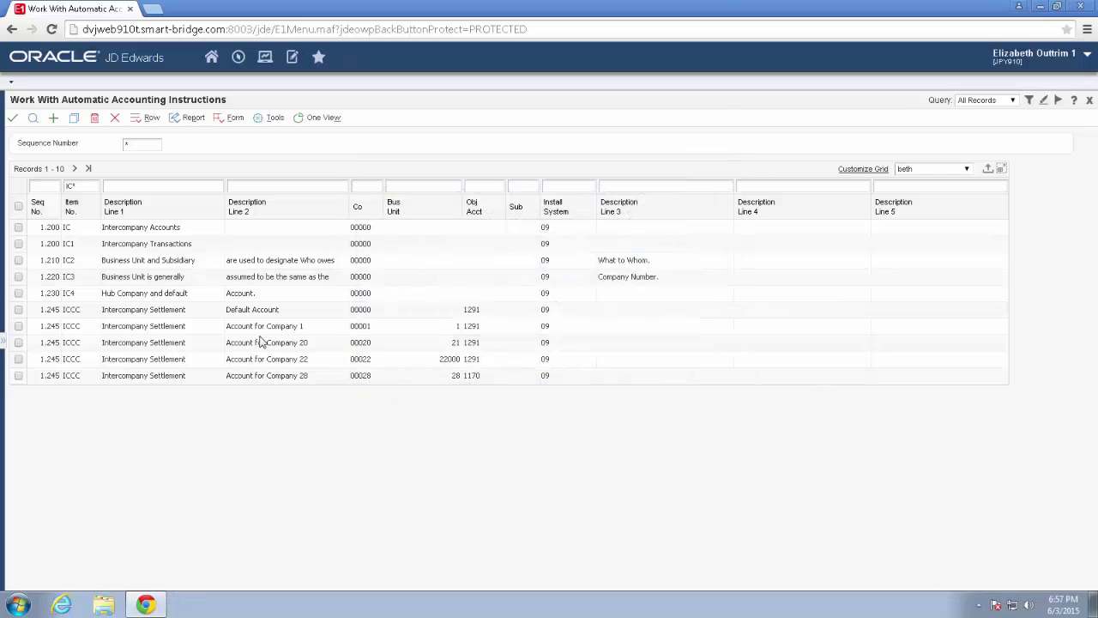
pyautogui.click(87, 170)
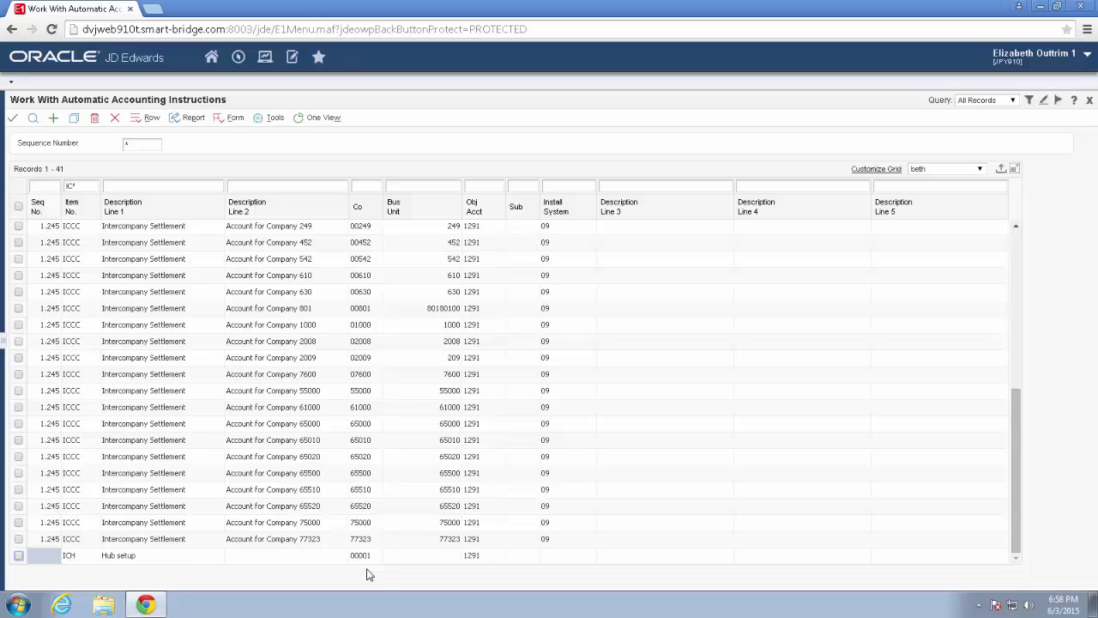
# Step: View the configured hubs, and check the submitted jobs for the Voucher Post
pyautogui.click(265, 58)
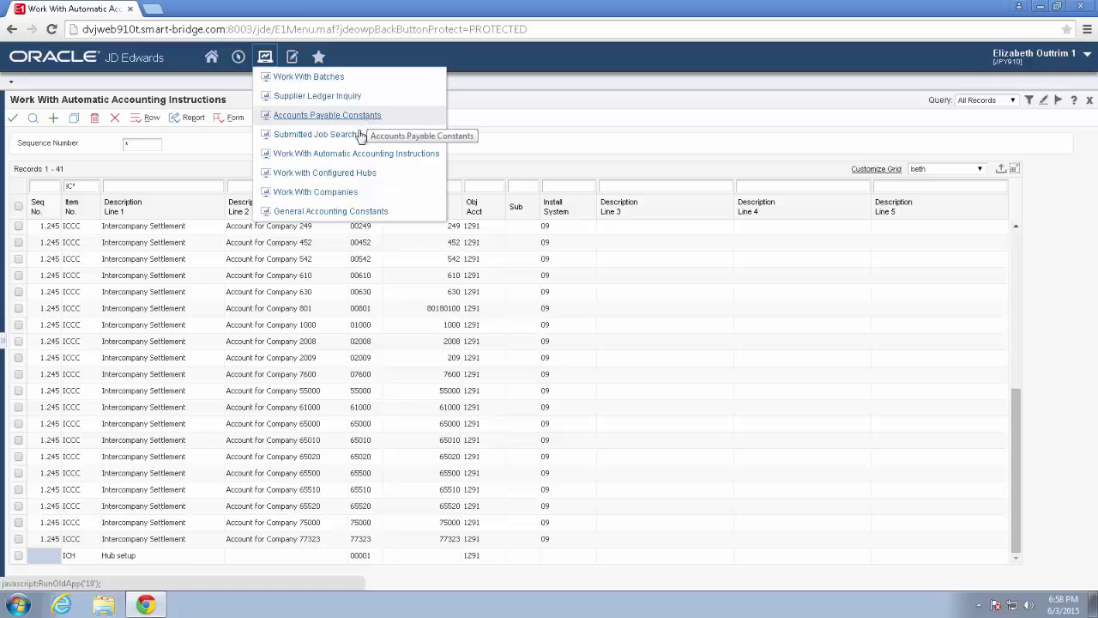
pyautogui.click(340, 174)
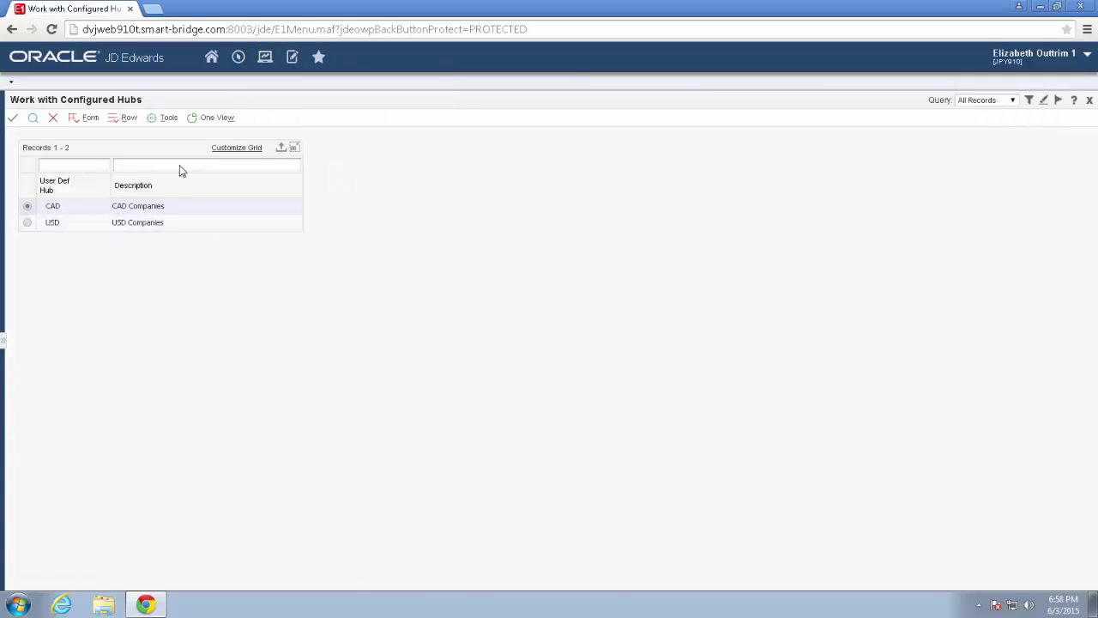
pyautogui.click(265, 56)
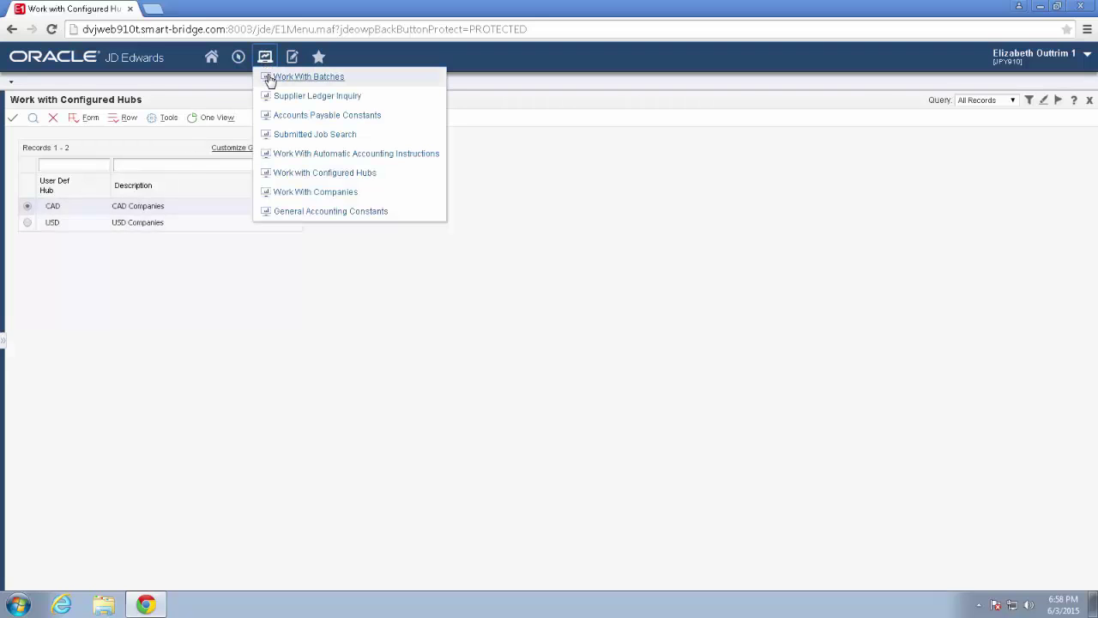
pyautogui.click(334, 135)
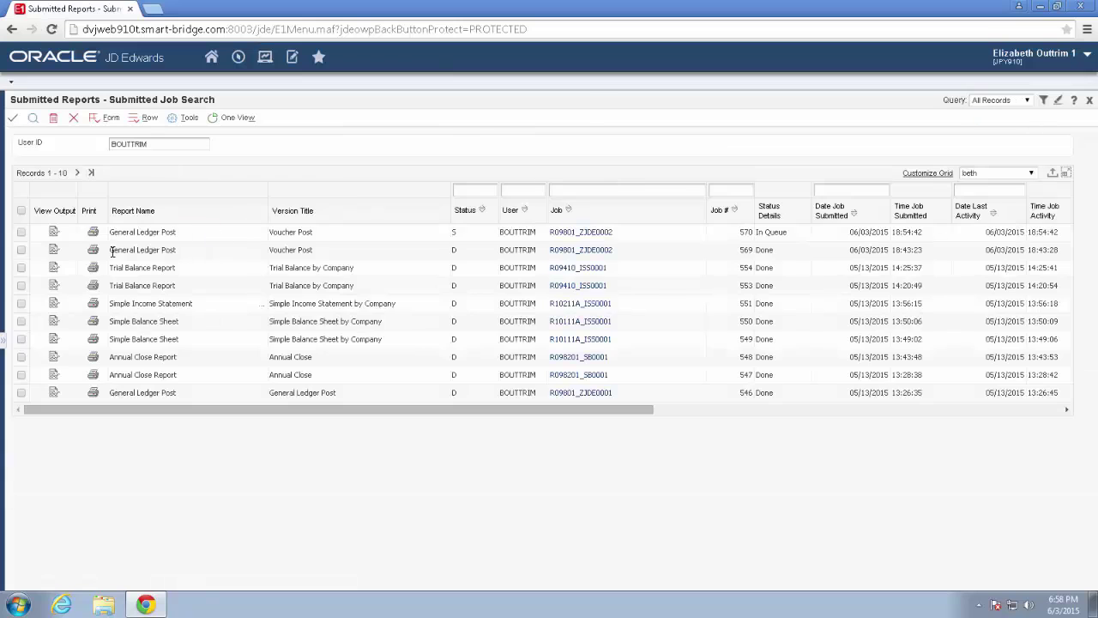
# Step: Refresh the submitted jobs list and open the PDF output of the latest General Ledger Post job, version Voucher Post
pyautogui.click(34, 119)
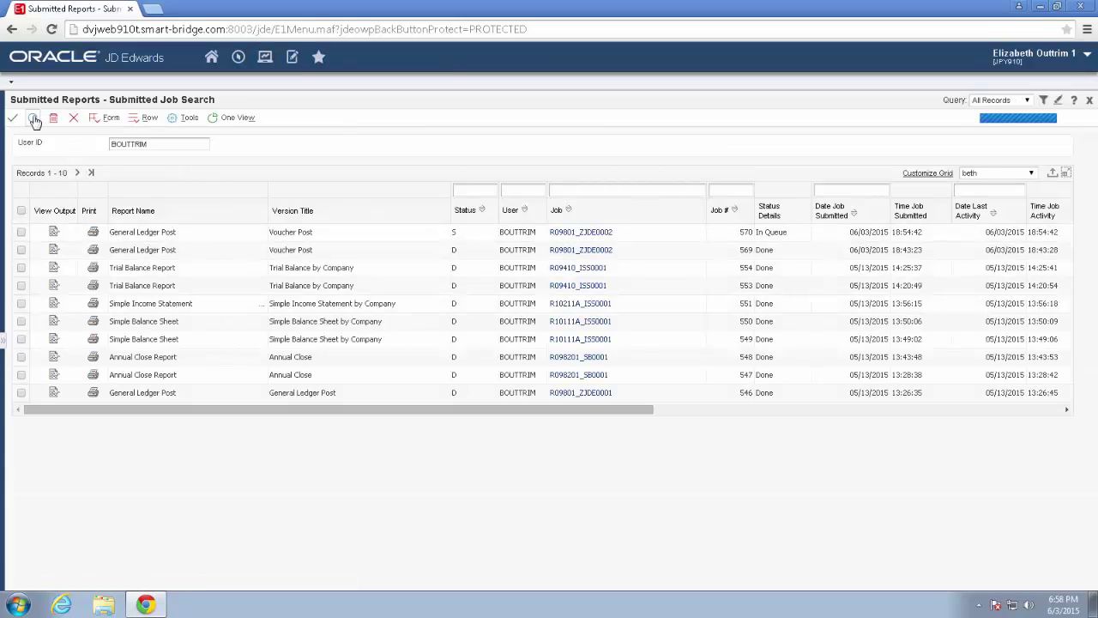
pyautogui.click(53, 234)
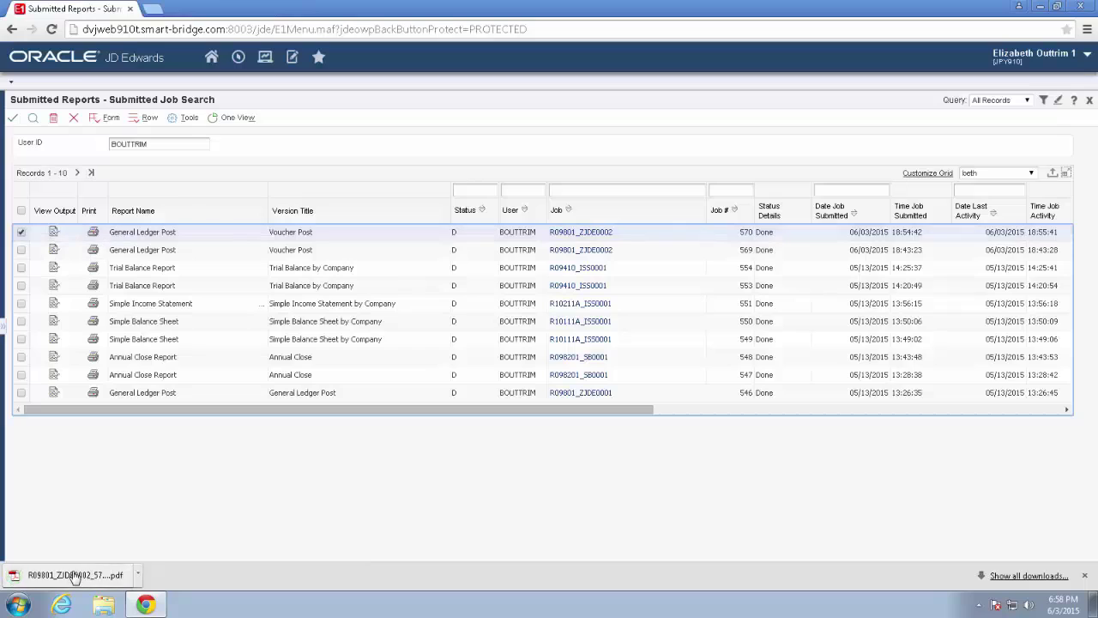
pyautogui.click(74, 575)
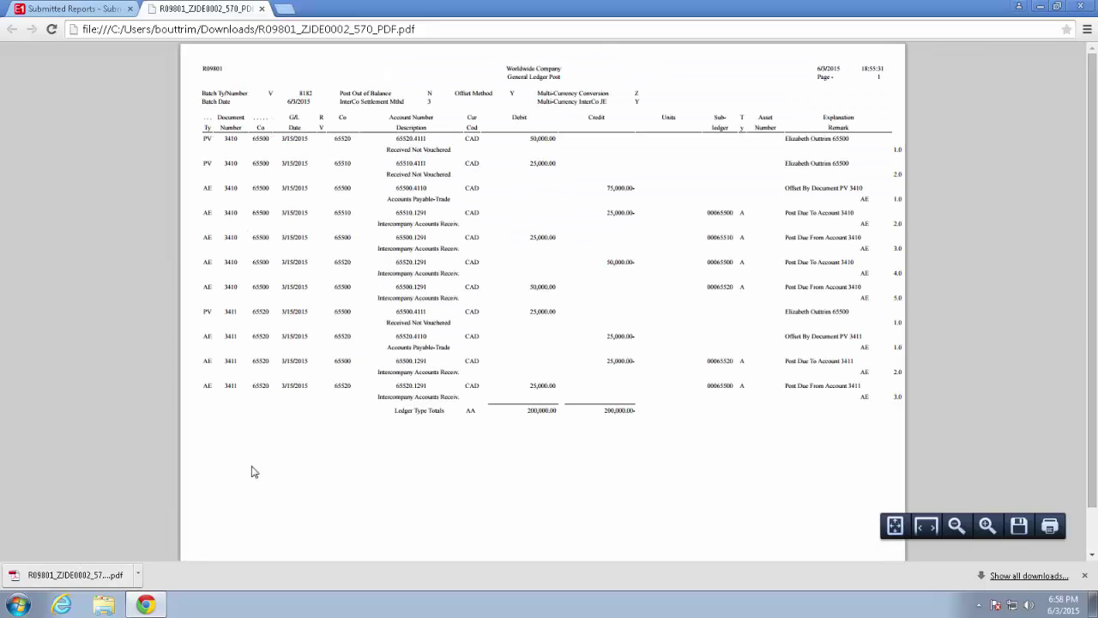
# Step: Examine the intercompany settlement entries in the General Ledger Post report, including the second voucher's Received Not Vouchered line, and close the report
pyautogui.click(987, 526)
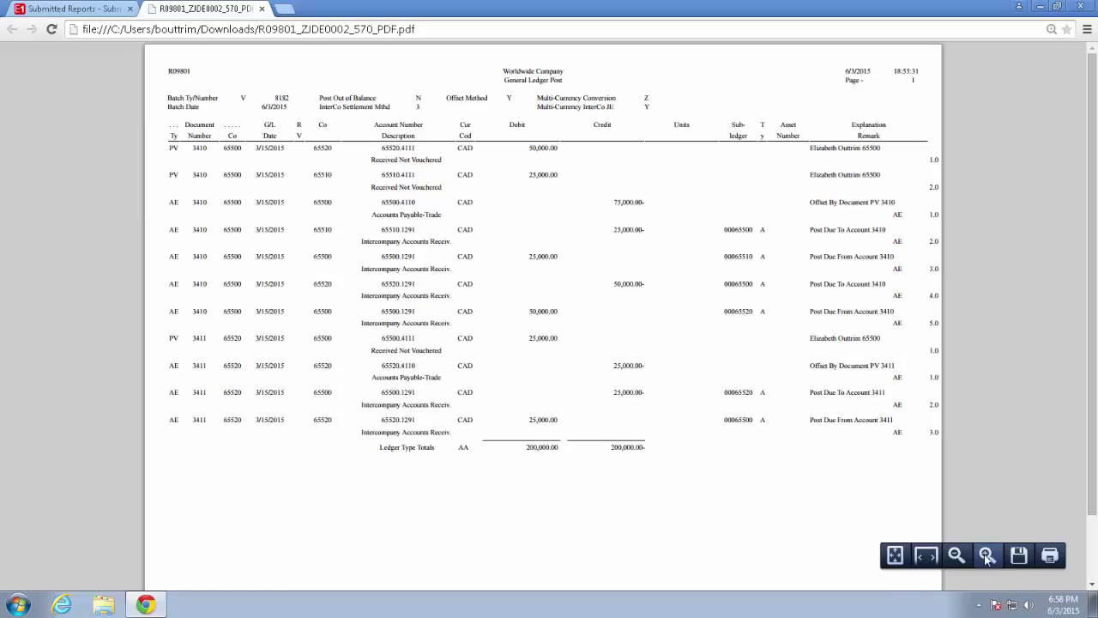
pyautogui.click(987, 555)
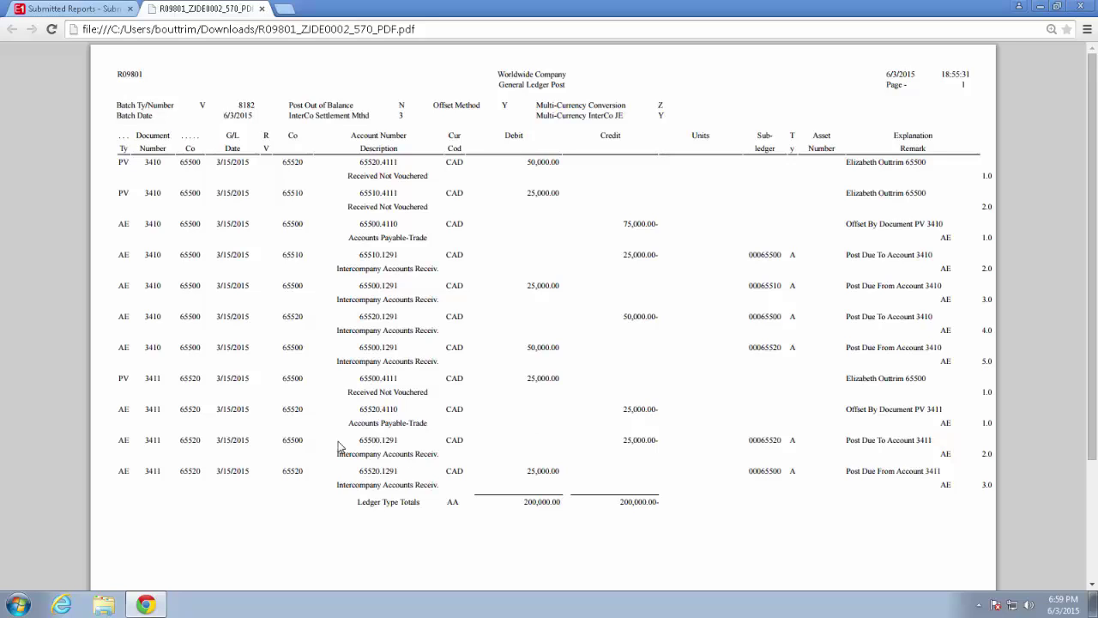
pyautogui.moveTo(360, 378); pyautogui.dragTo(594, 390)
pyautogui.click(647, 457)
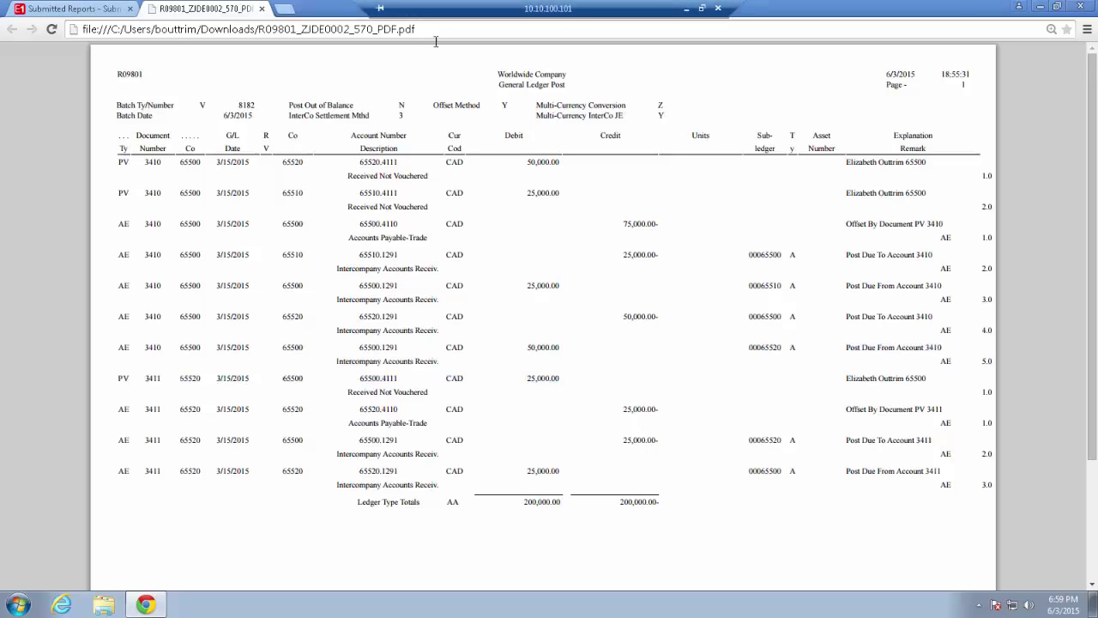
pyautogui.click(263, 9)
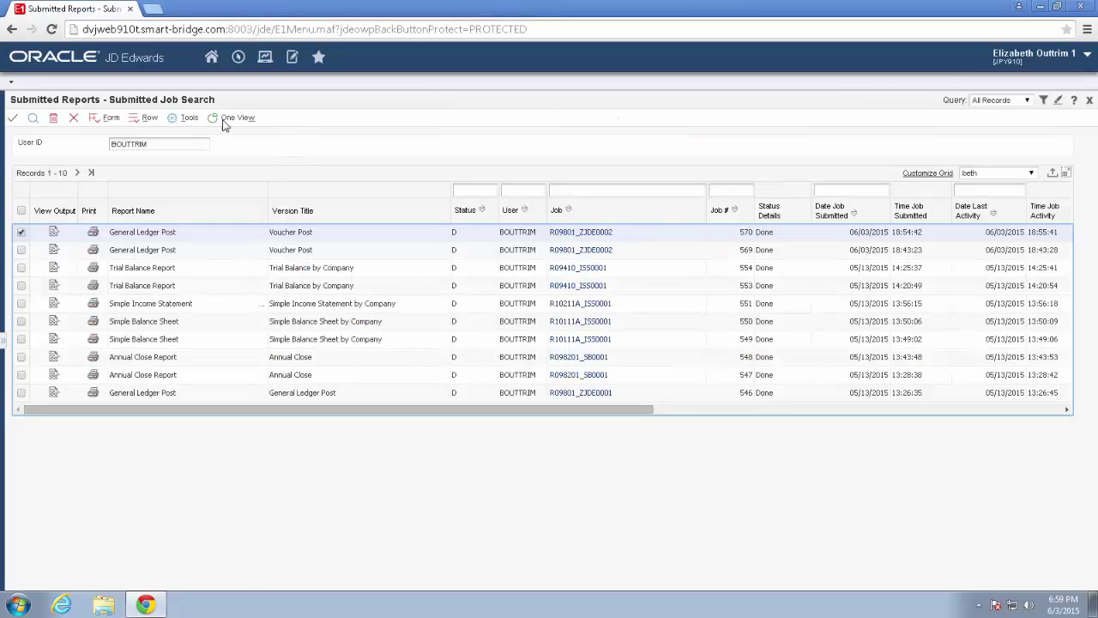
# Step: Review the IC* automatic accounting instructions again and return to the list of configured hubs
pyautogui.click(264, 60)
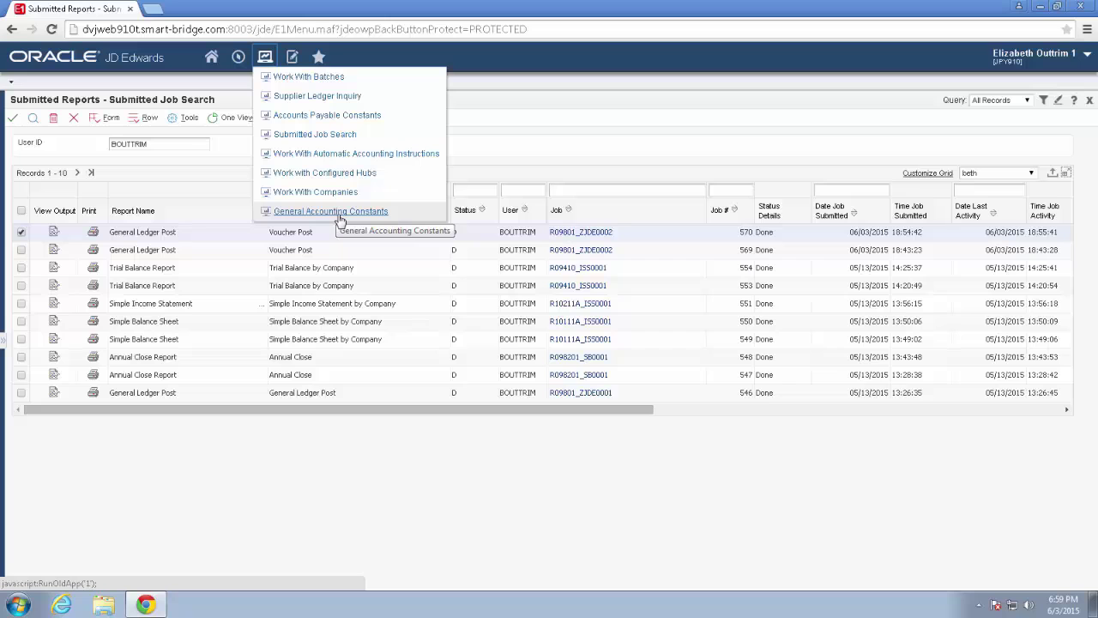
pyautogui.click(330, 155)
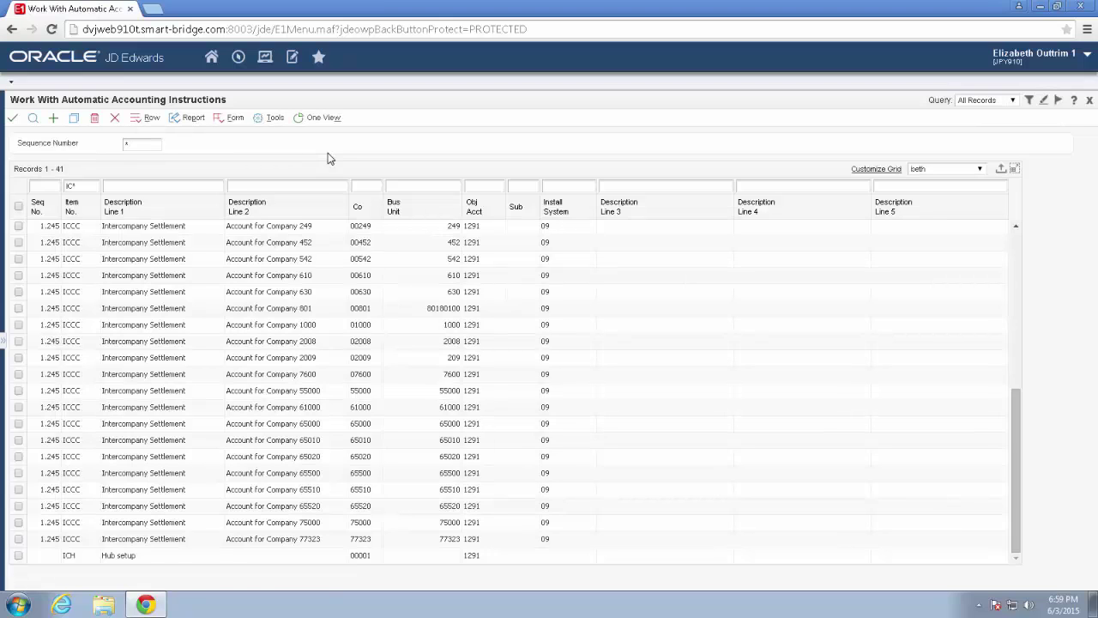
pyautogui.click(264, 60)
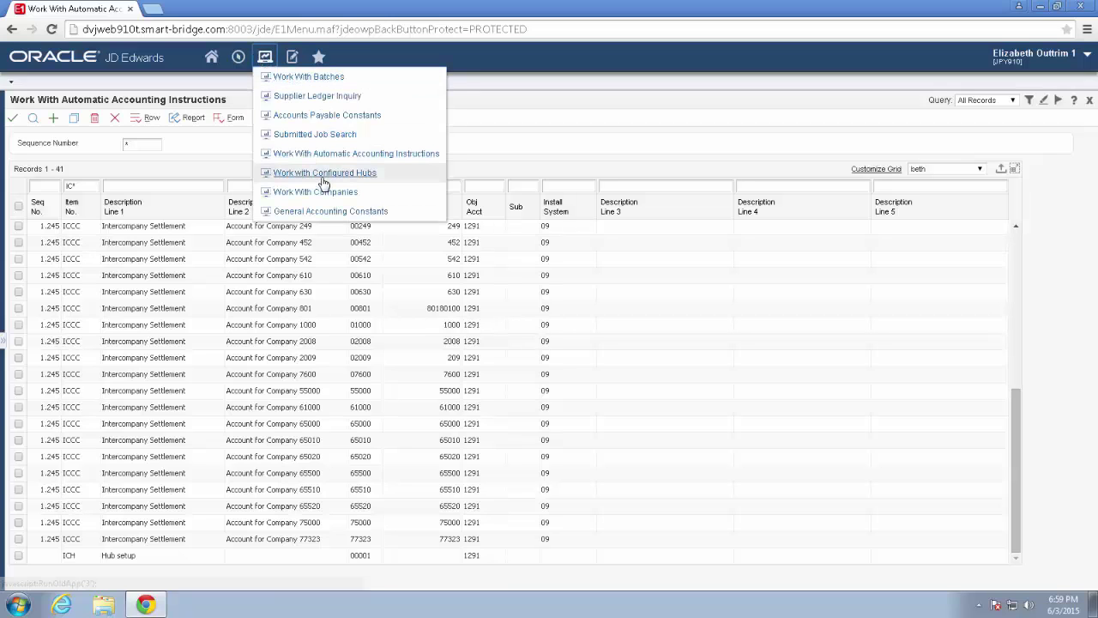
pyautogui.click(323, 182)
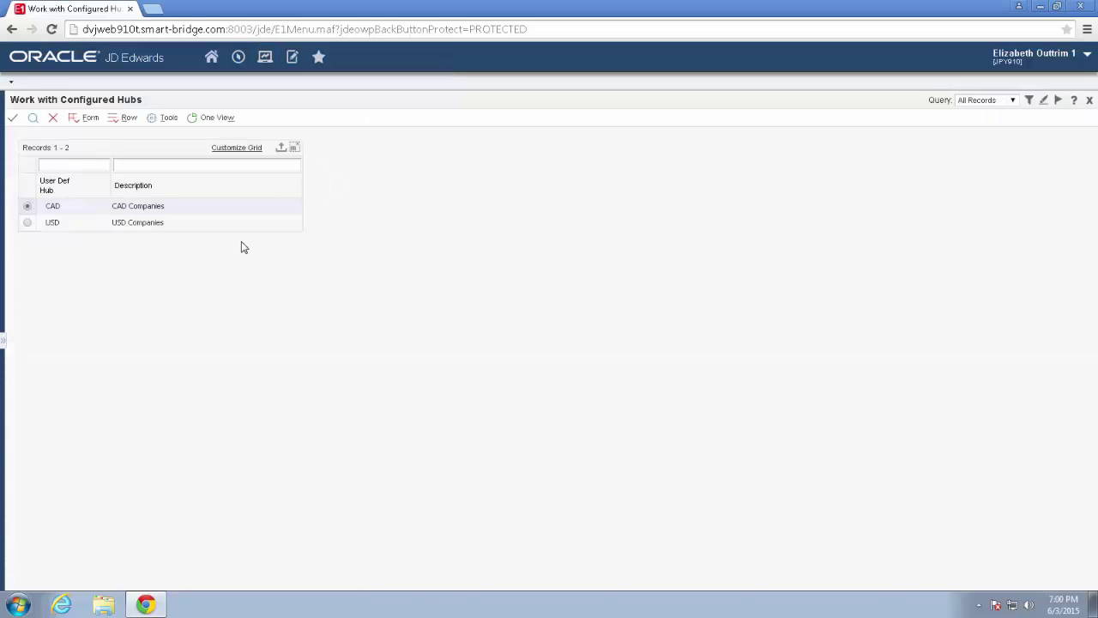